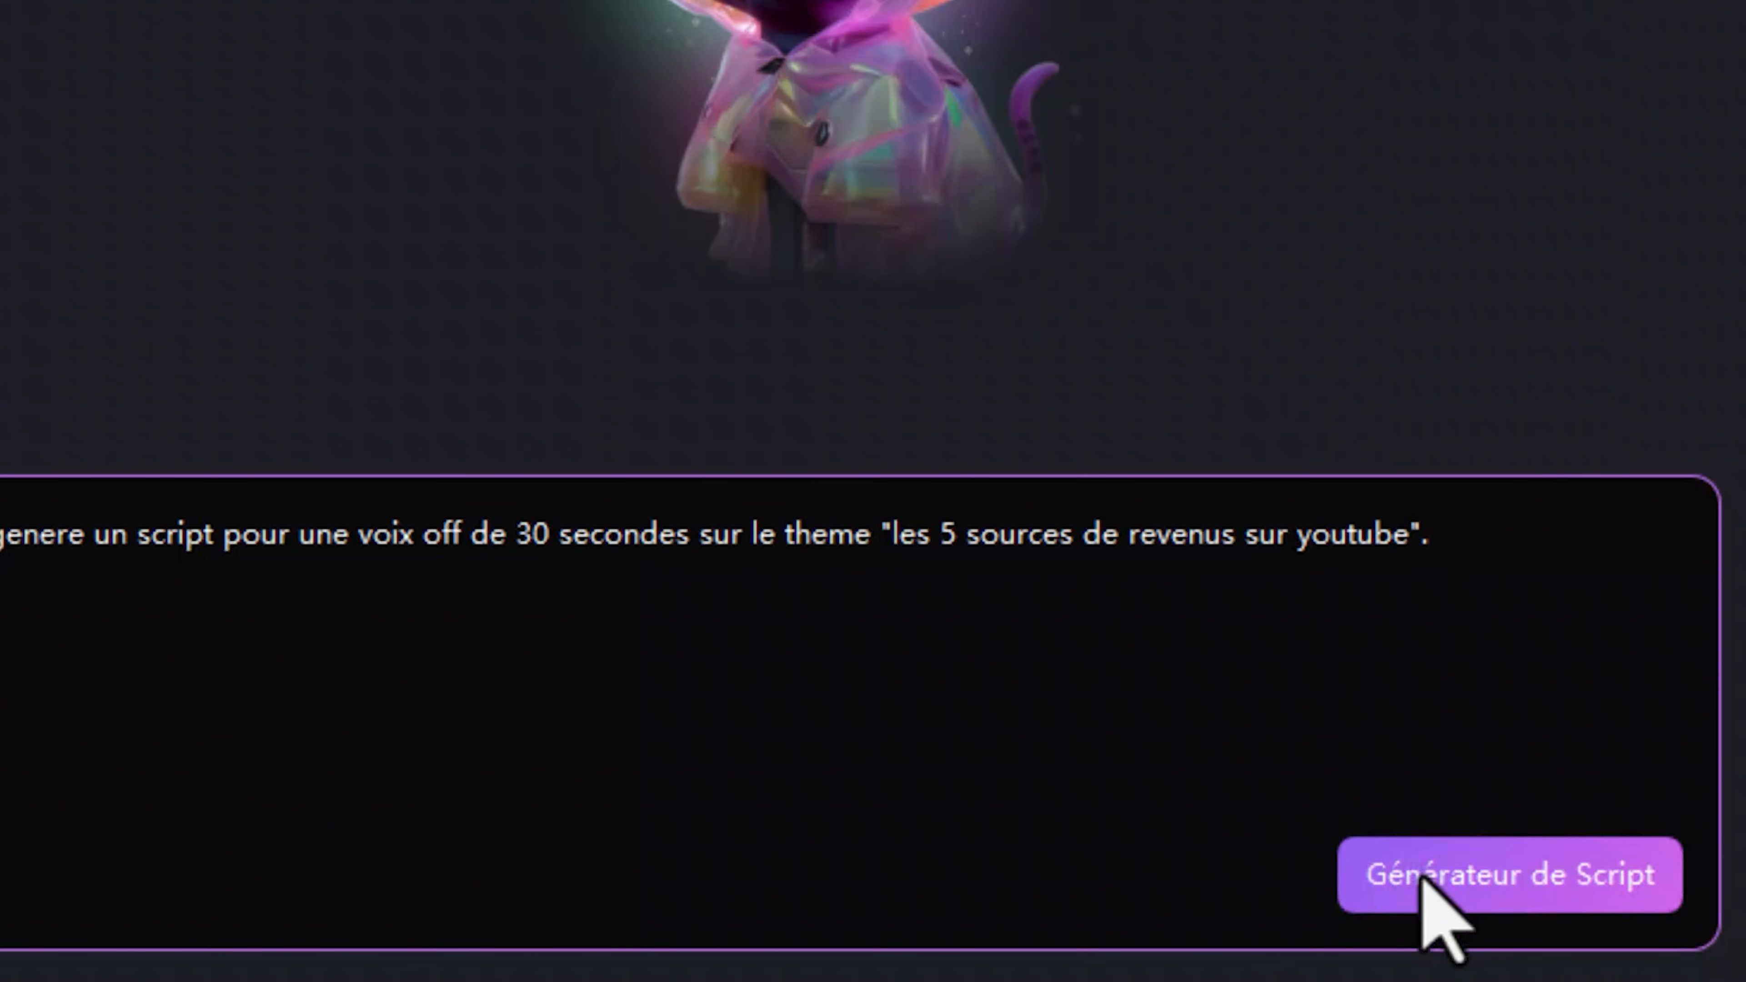
# Step: Generate a 30-second voice-over script on "les 5 sources de revenus sur youtube" and review the generated text with its follow-up questions
pyautogui.click(1381, 944)
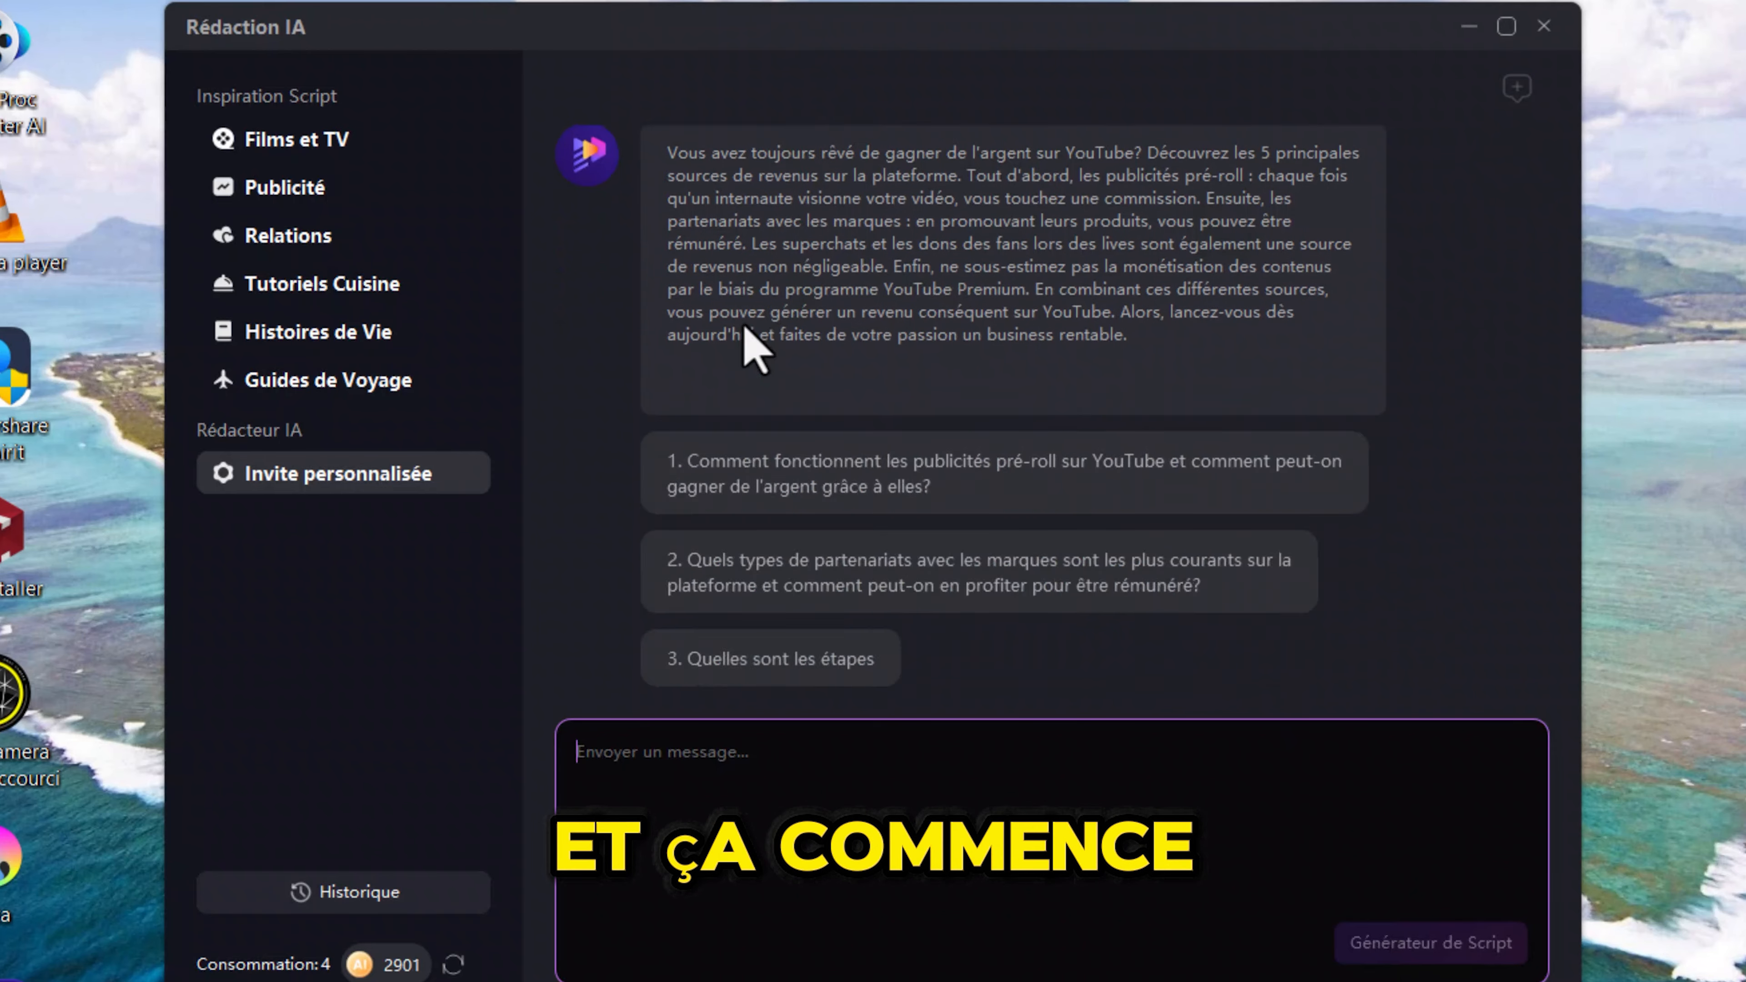
pyautogui.scroll(4, 753, 341)
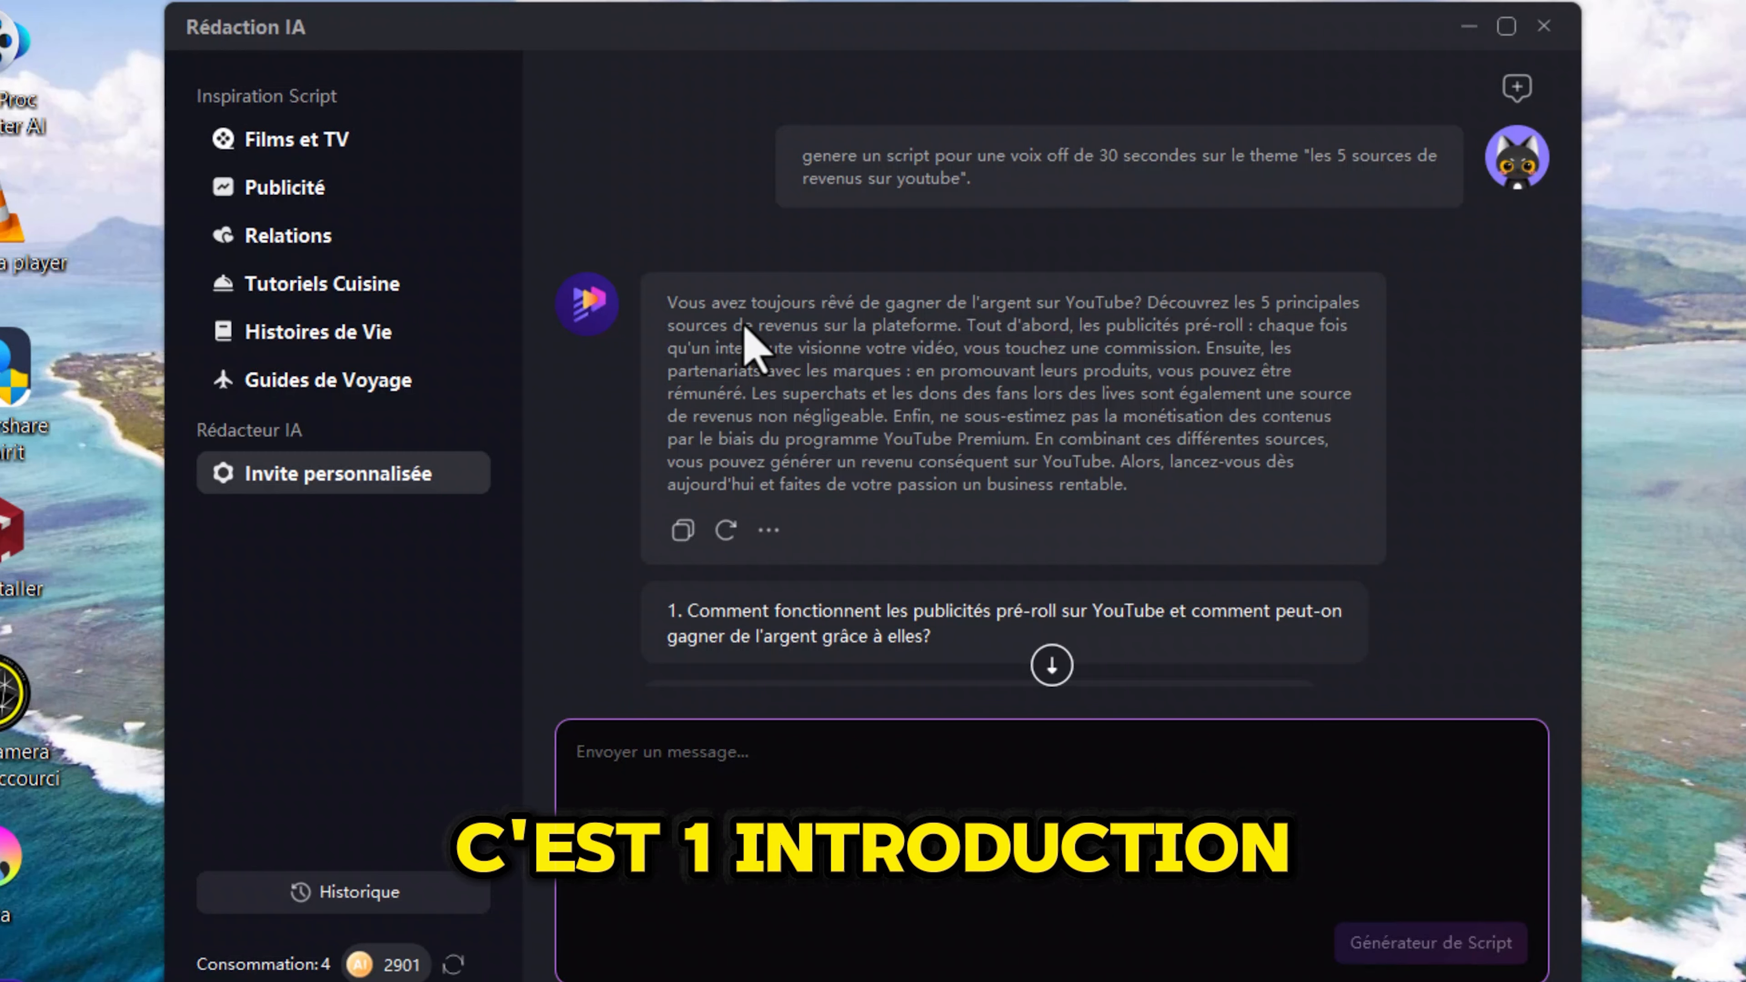
pyautogui.scroll(-3, 806, 549)
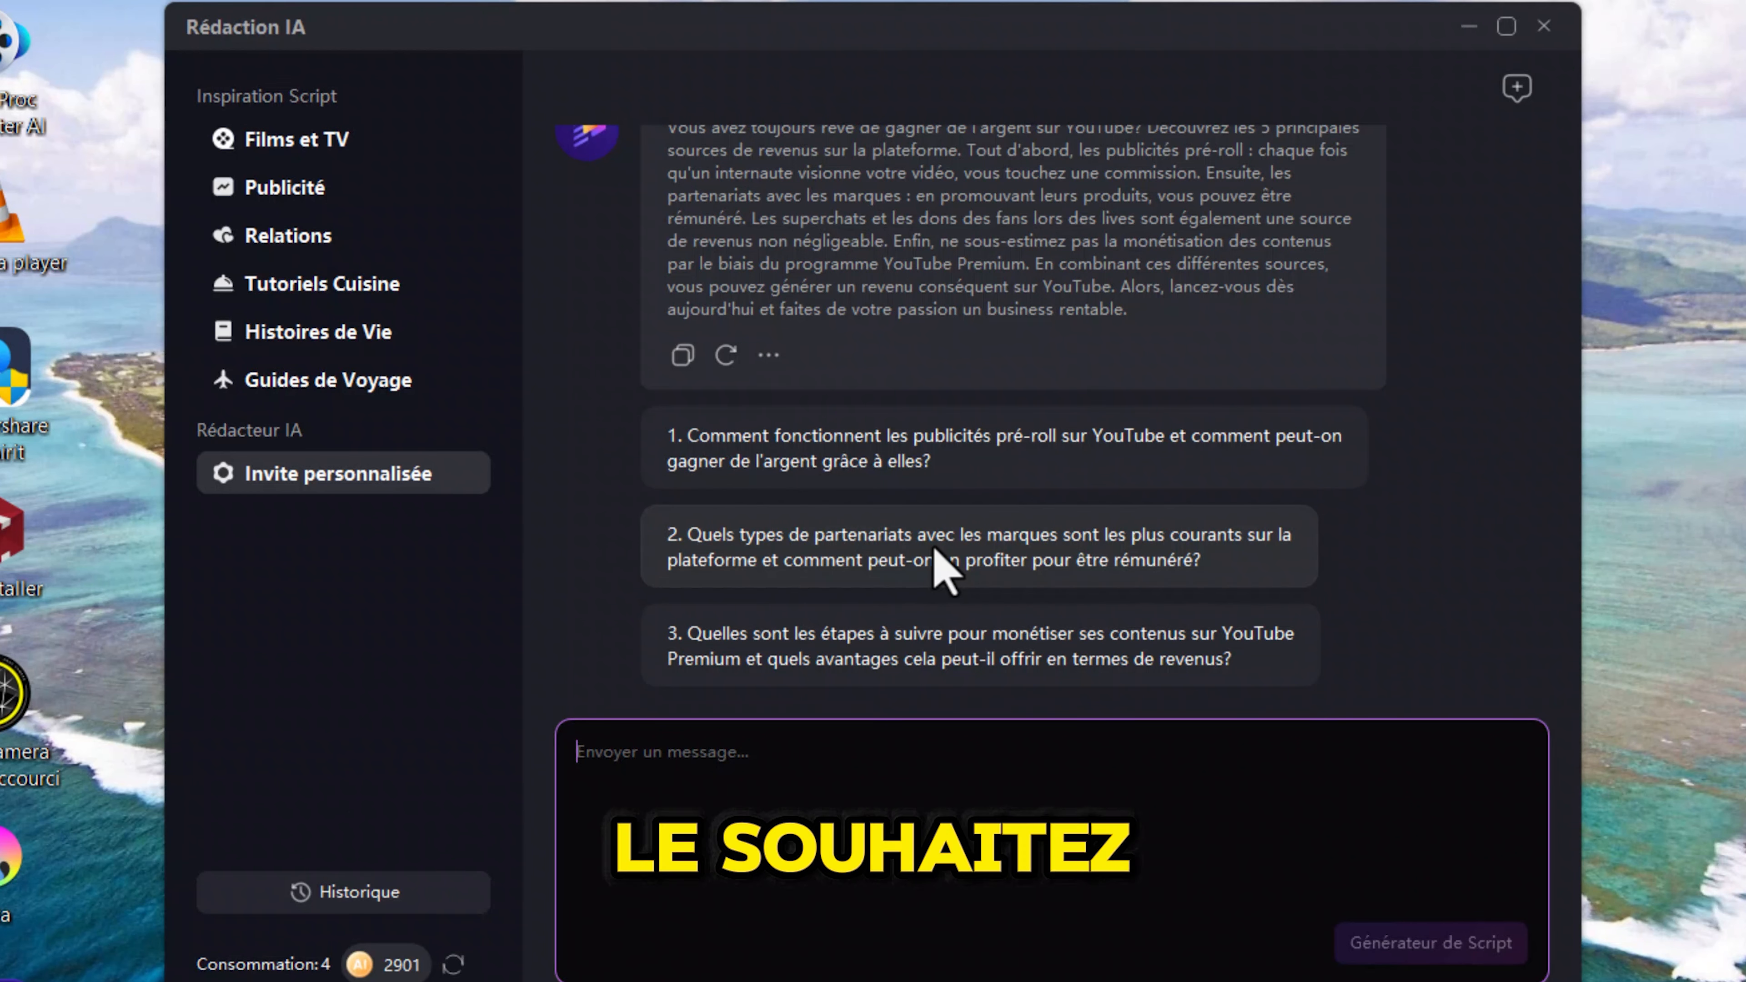
pyautogui.scroll(3, 942, 564)
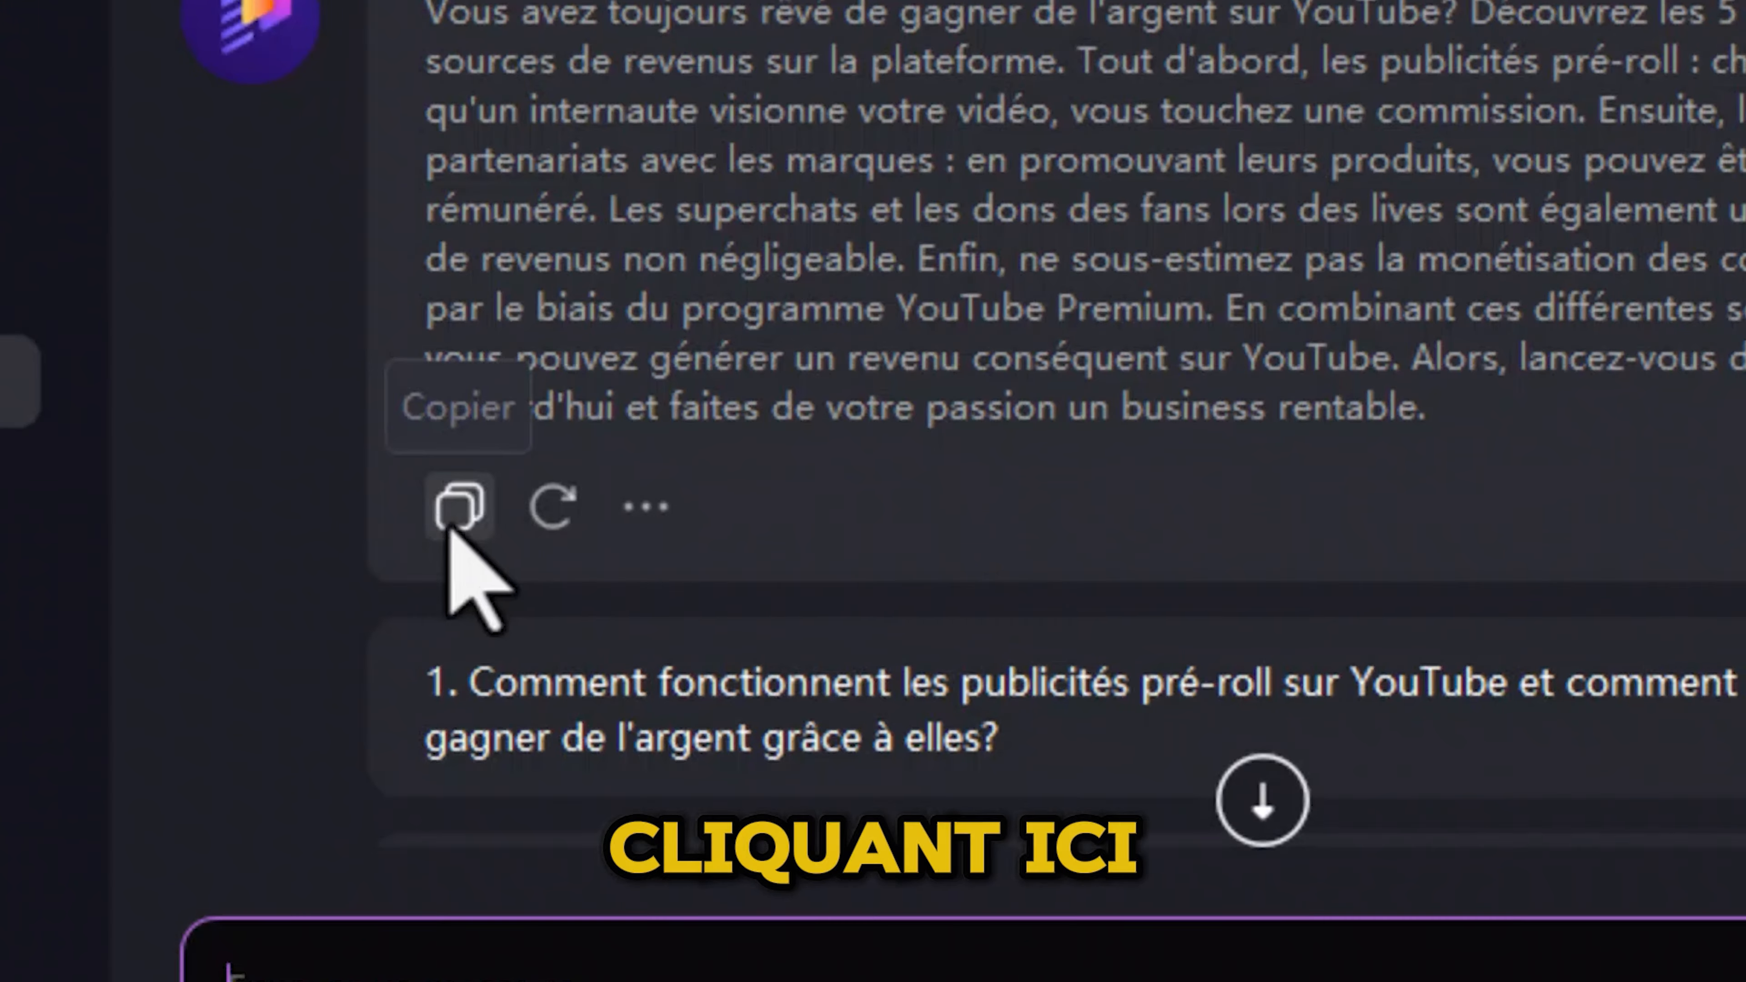
# Step: Copy the generated script, leave the AI writing window, and paste it as the video generator's text
pyautogui.click(684, 531)
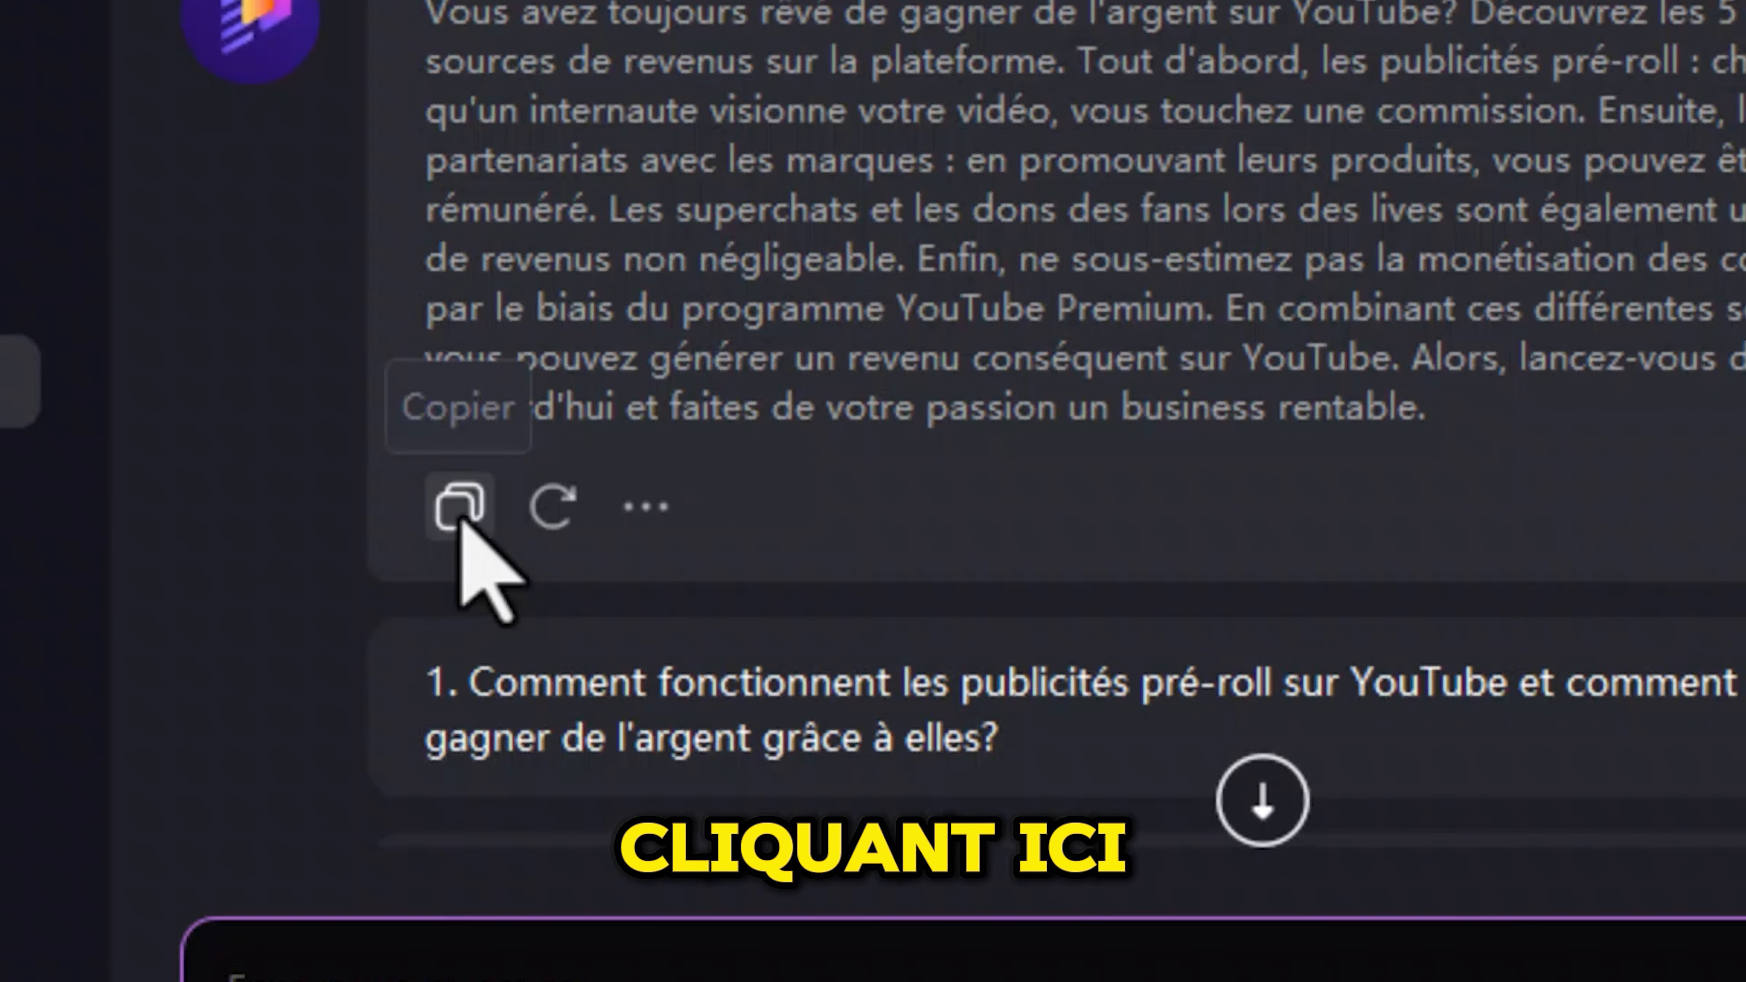
pyautogui.click(1544, 26)
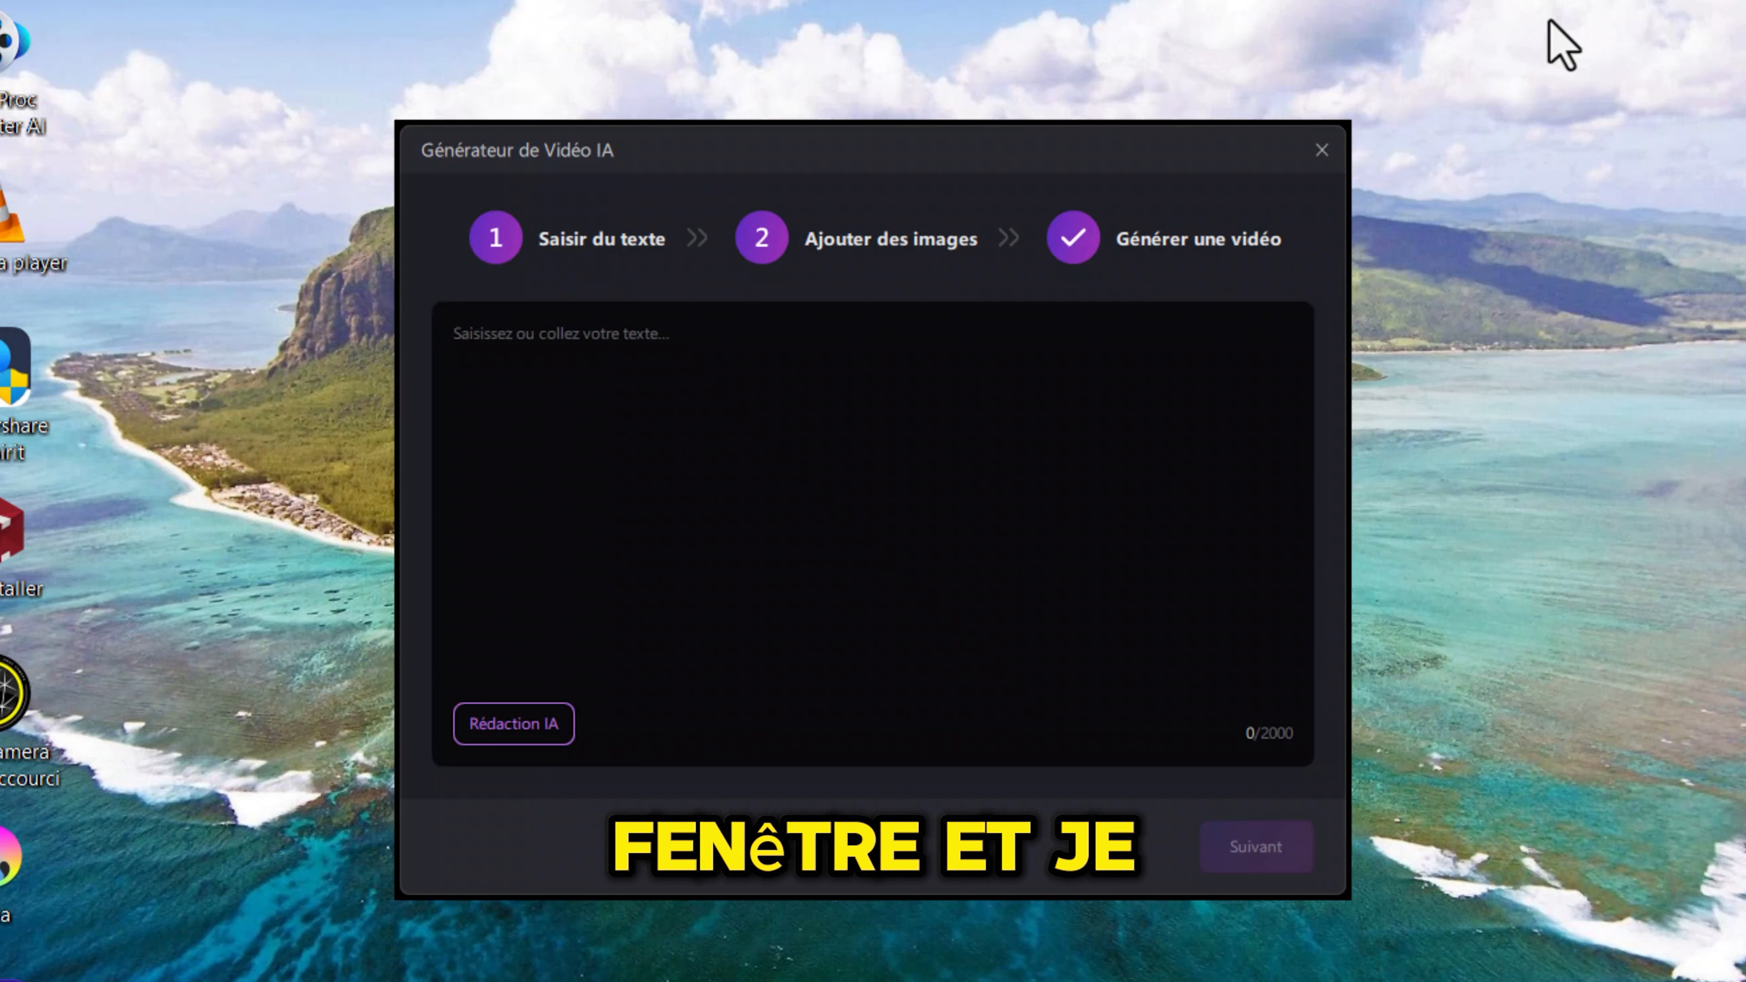
pyautogui.click(1041, 351)
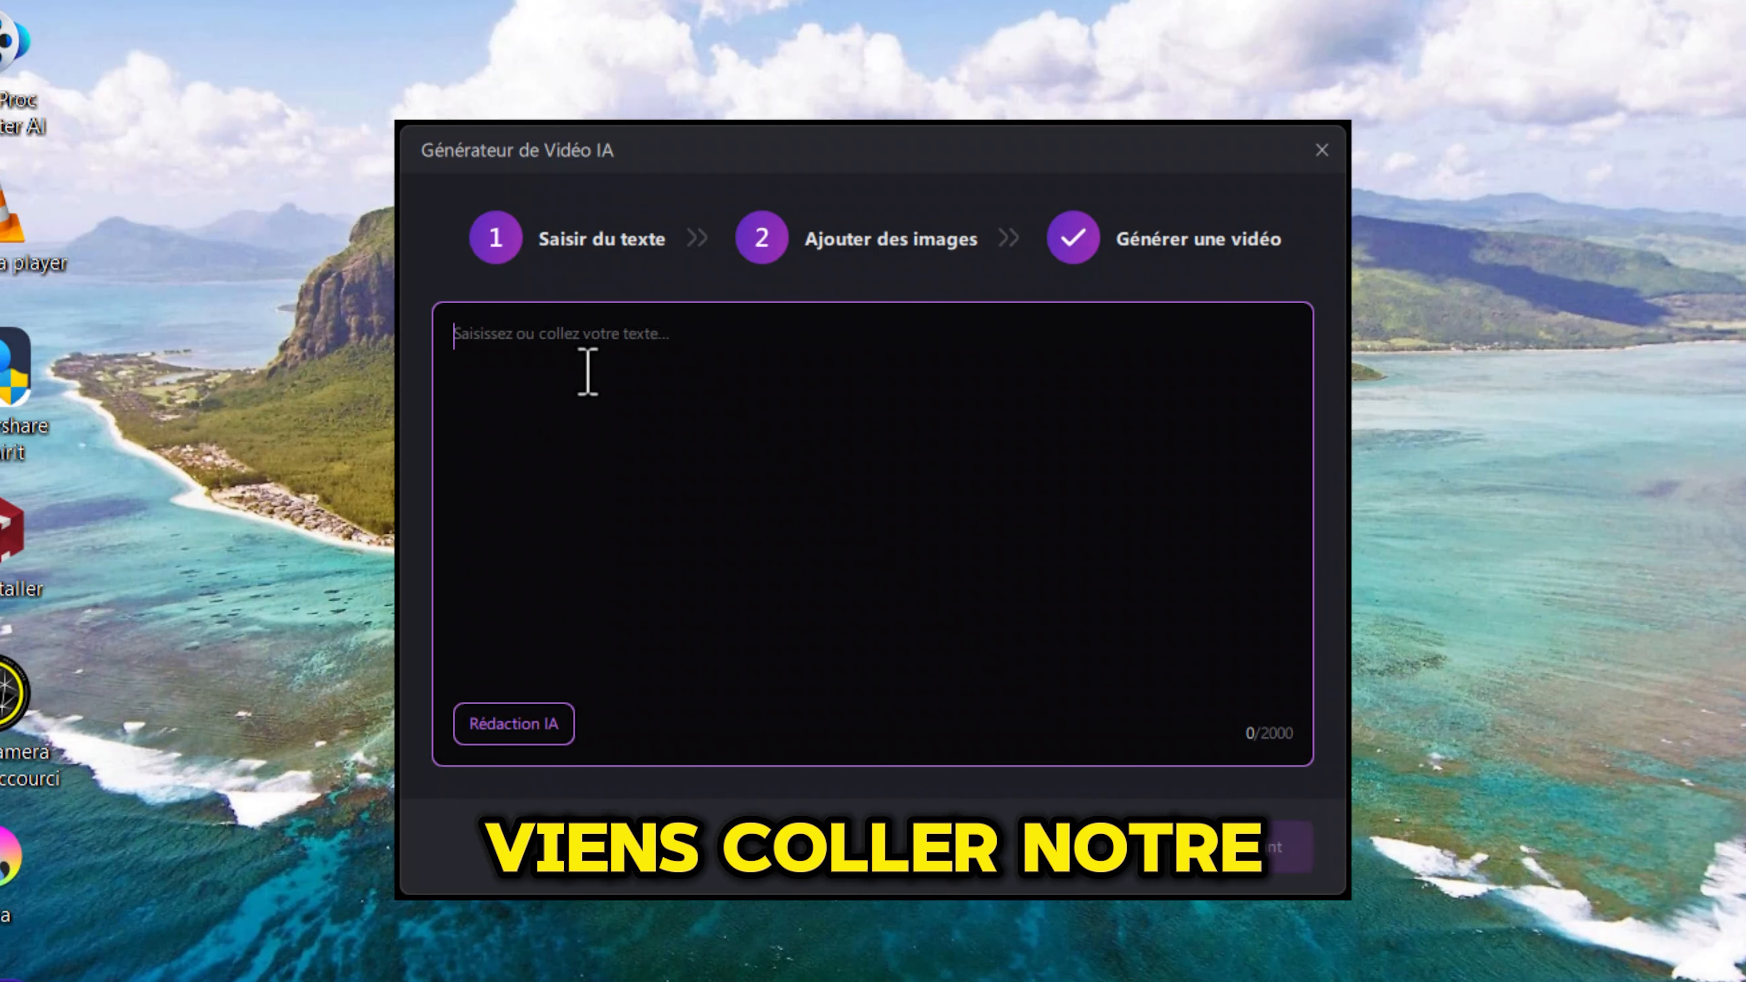
pyautogui.hotkey('ctrl', 'v')
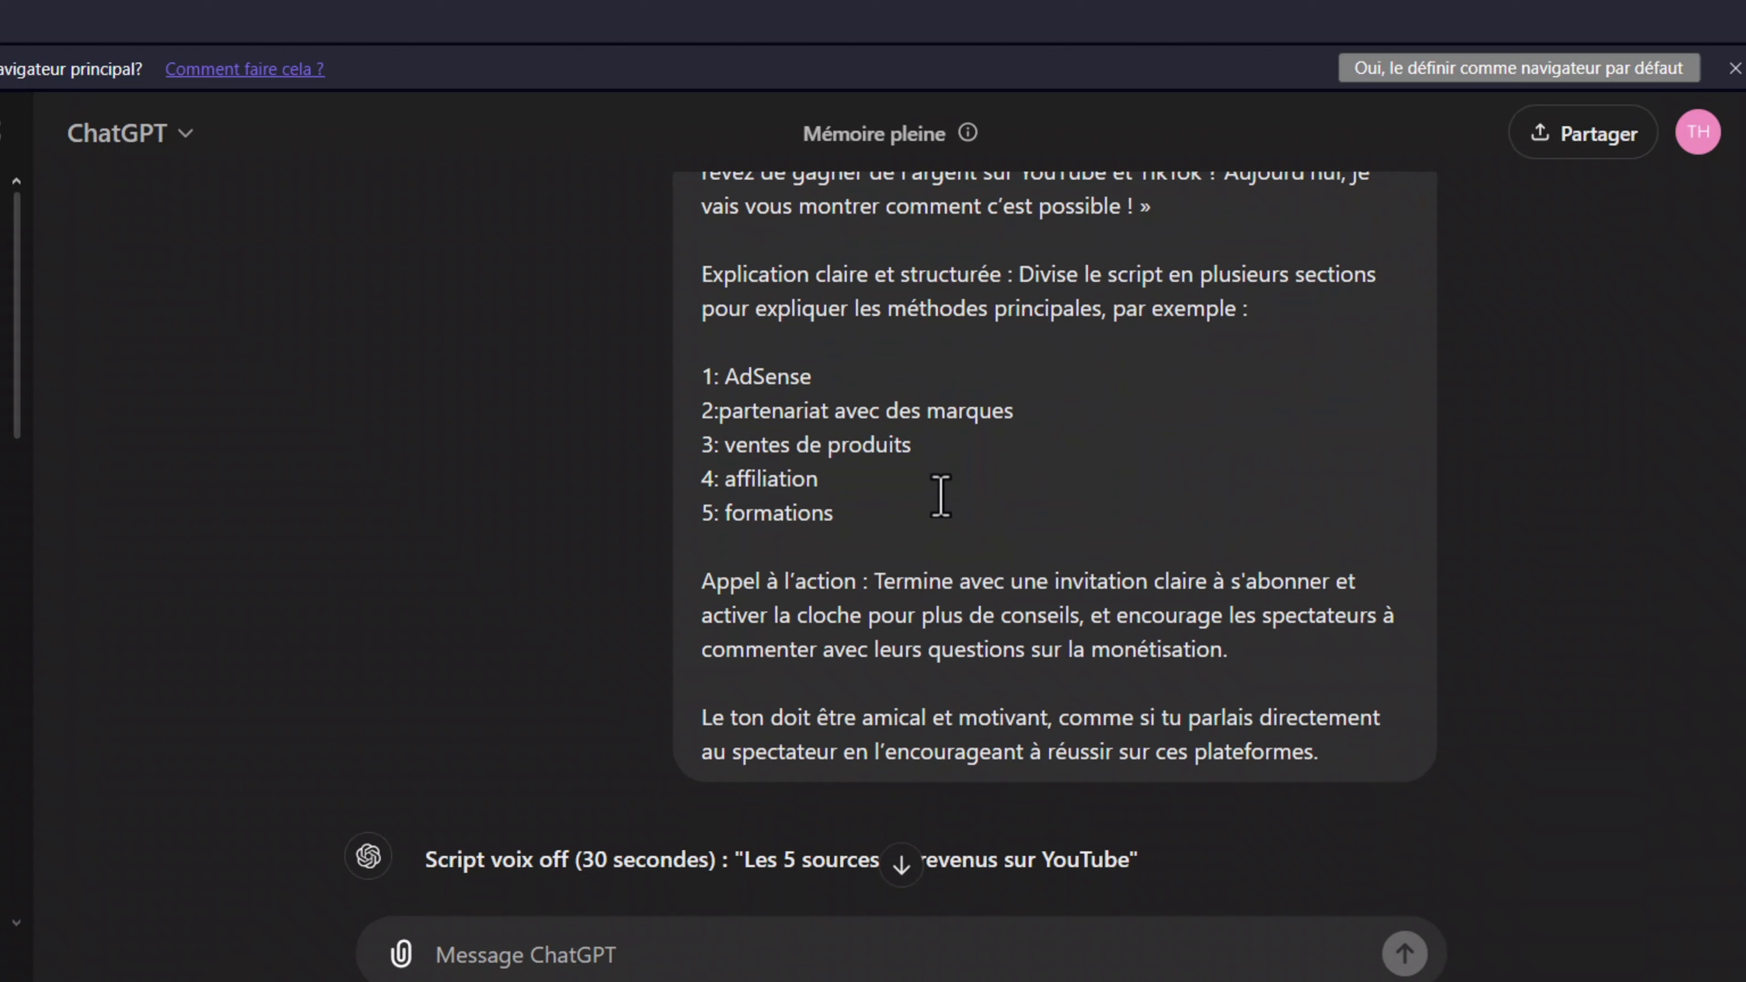
# Step: Examine the ChatGPT voice-over script on the five YouTube income sources, including its sections and image prompts
pyautogui.scroll(-3, 940, 495)
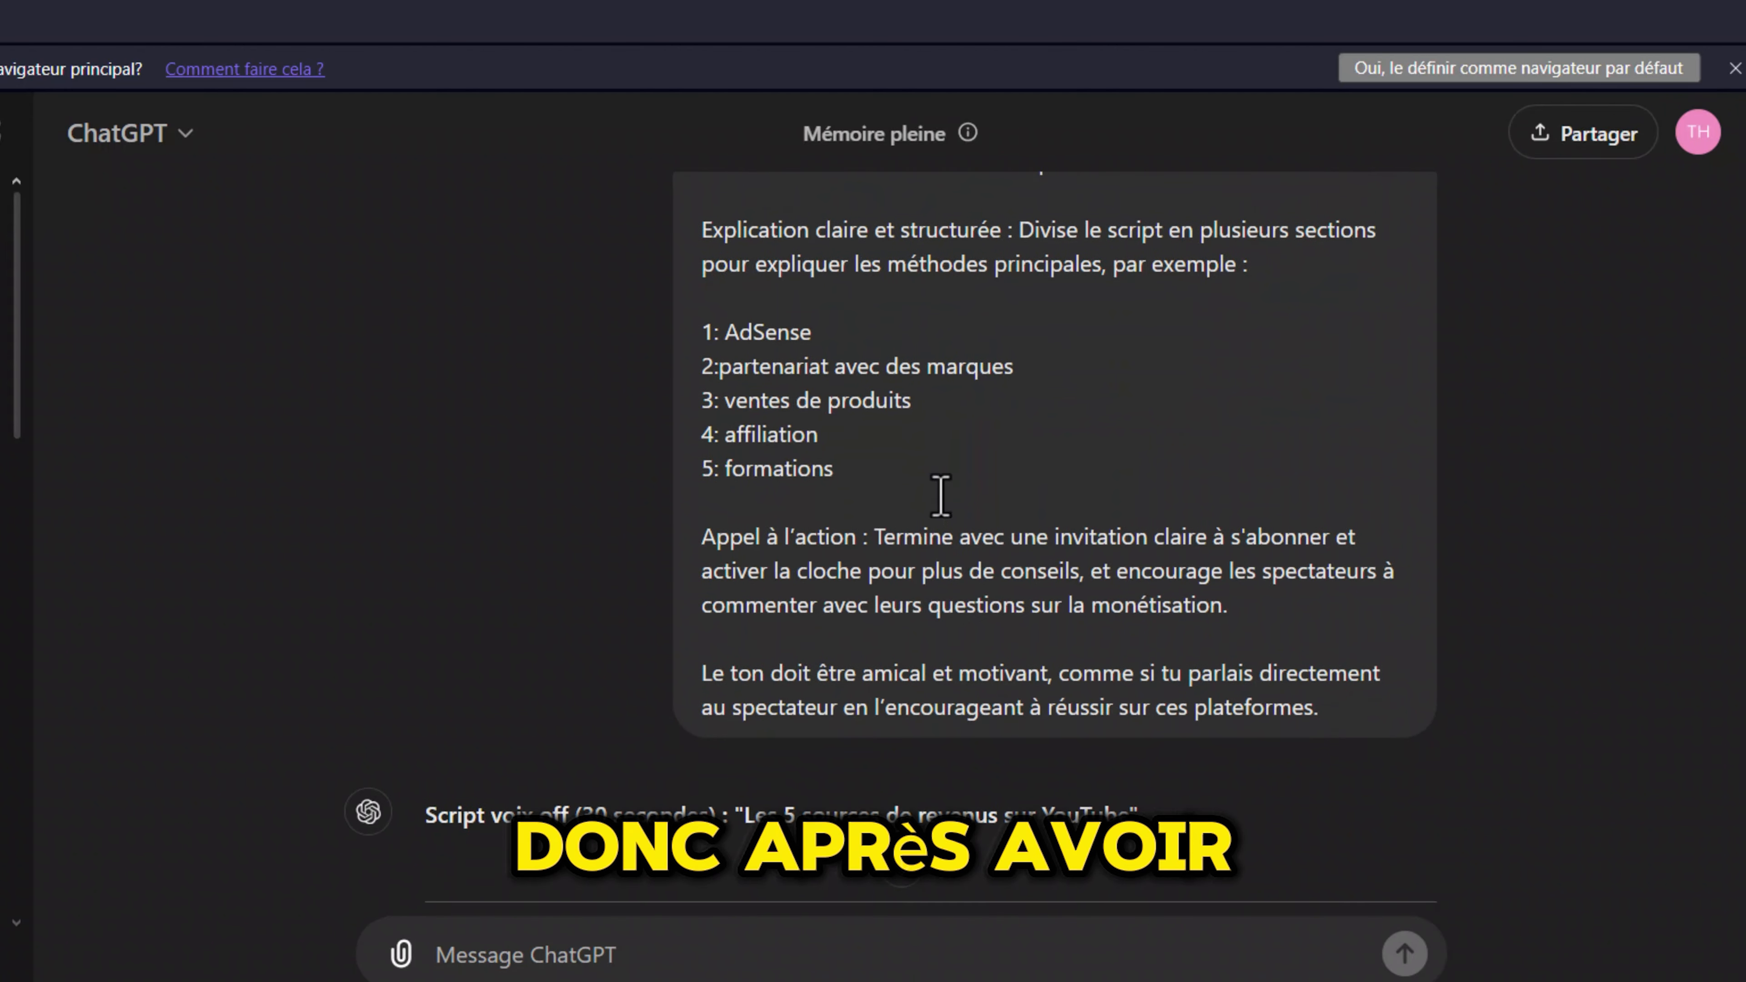
pyautogui.scroll(-10, 939, 495)
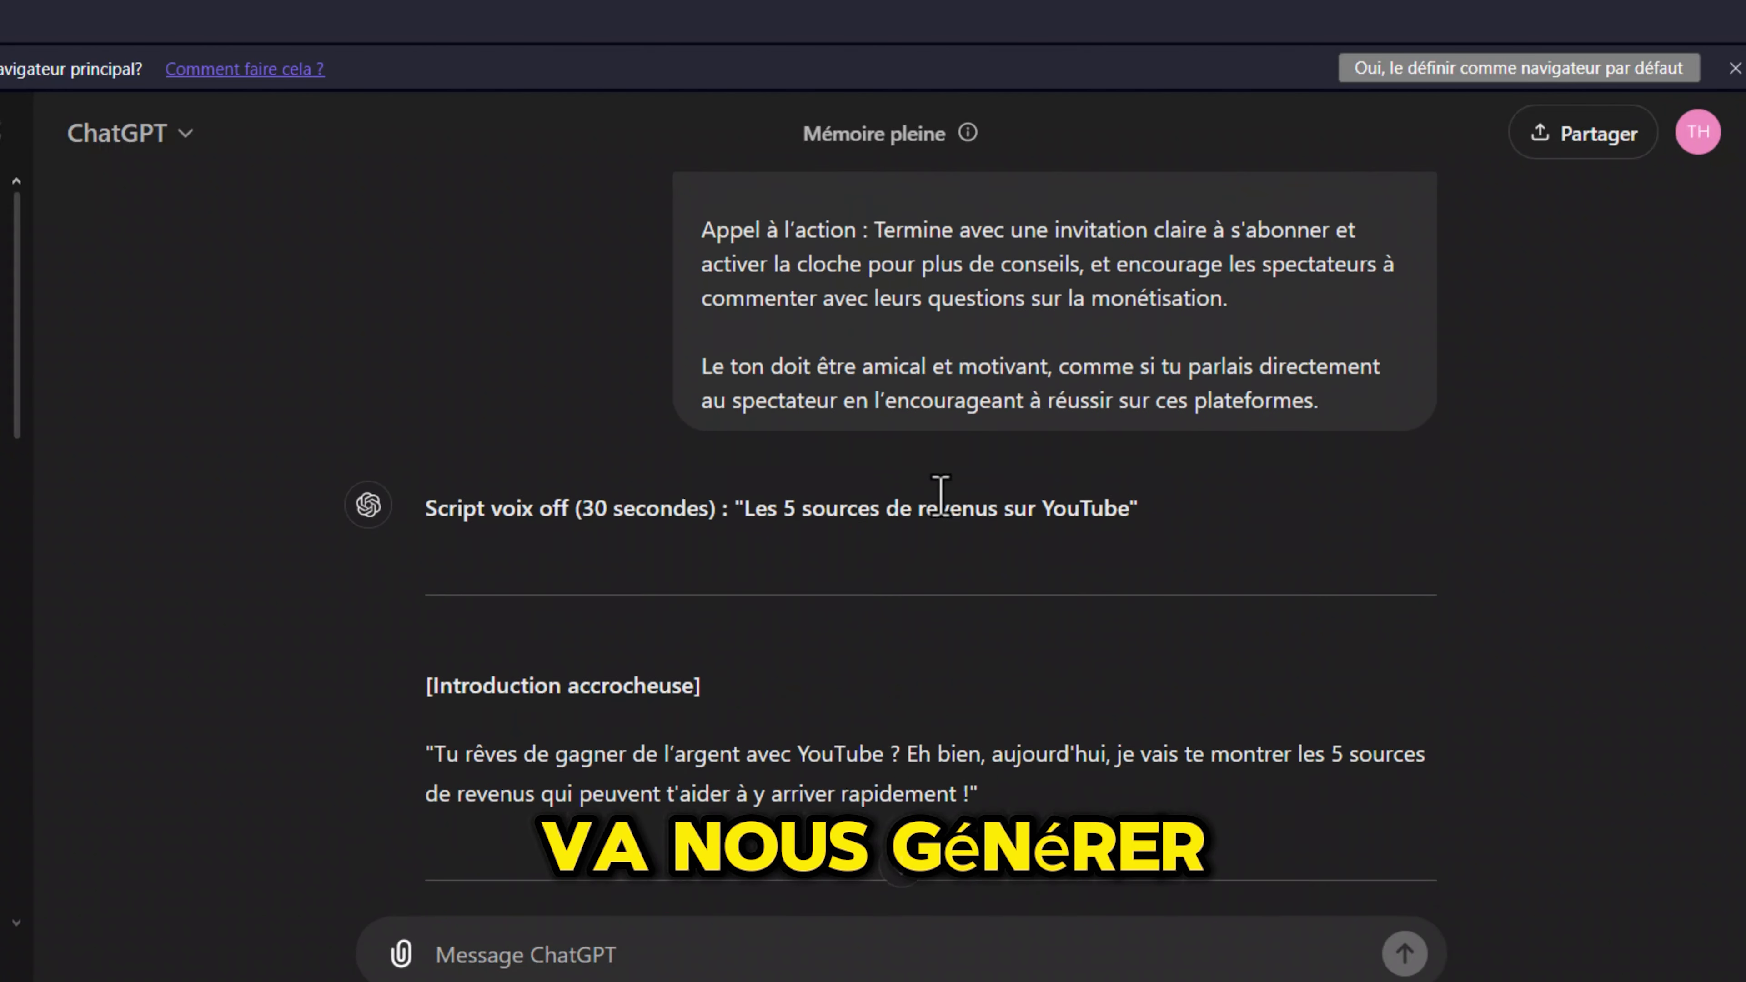
pyautogui.scroll(-3, 939, 495)
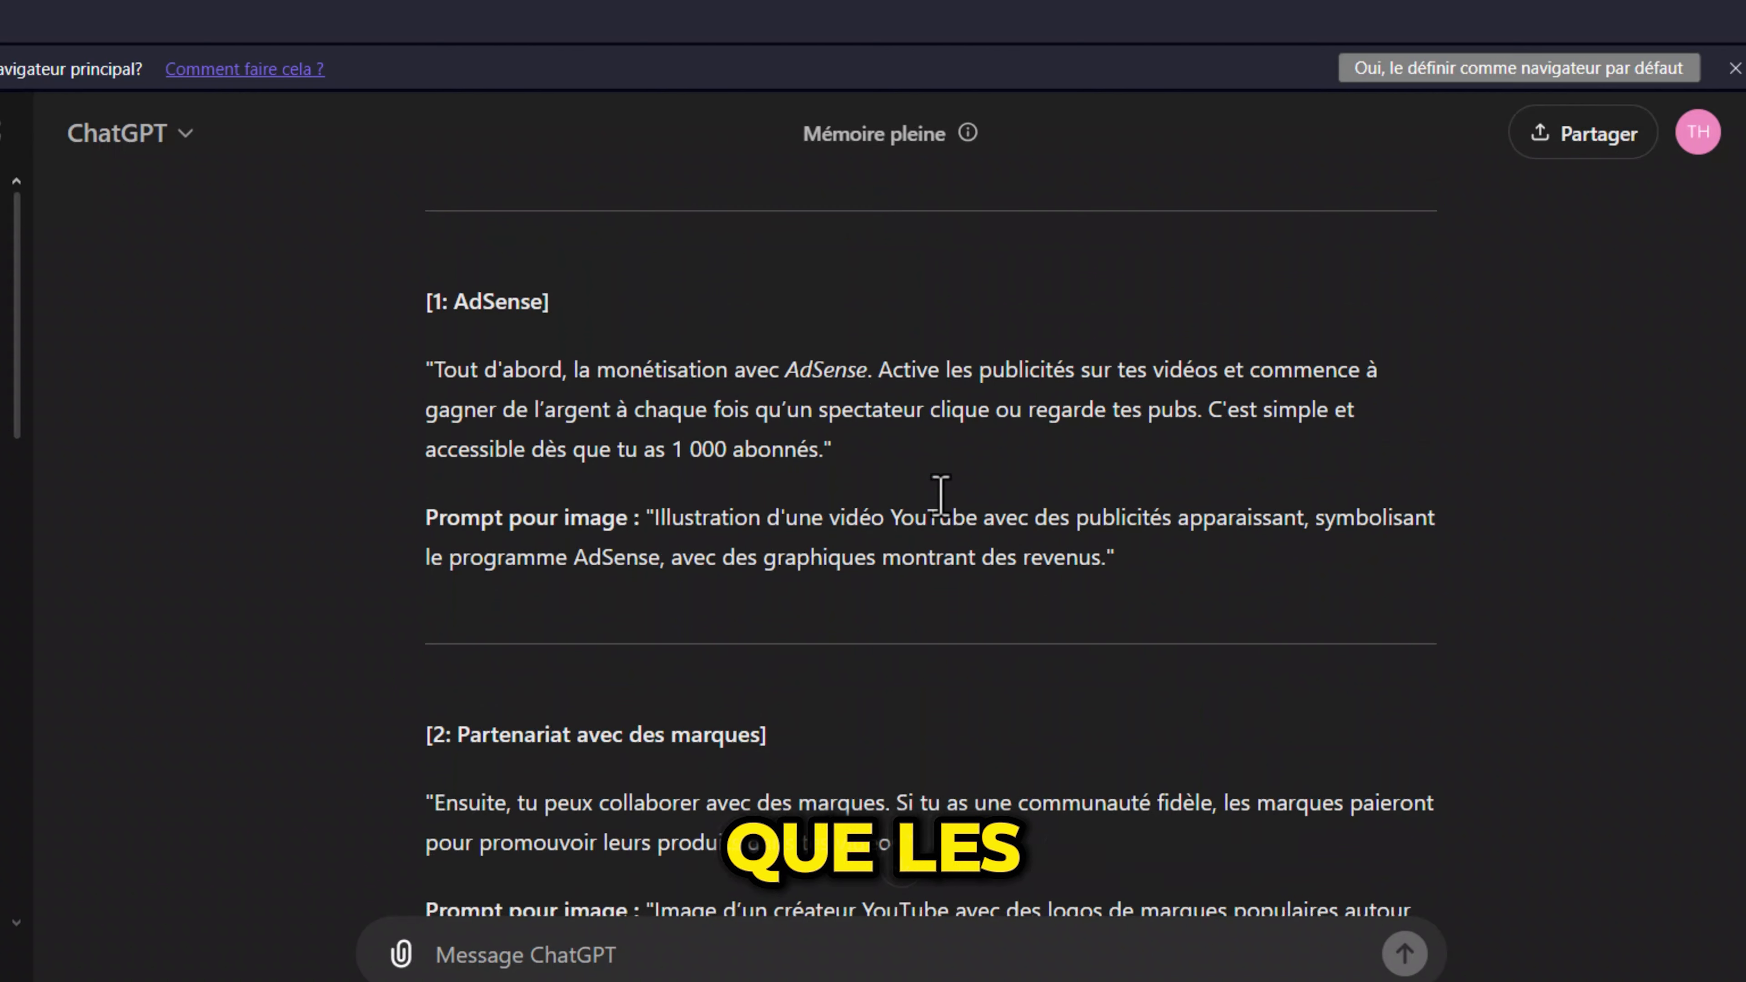
pyautogui.scroll(-5, 939, 495)
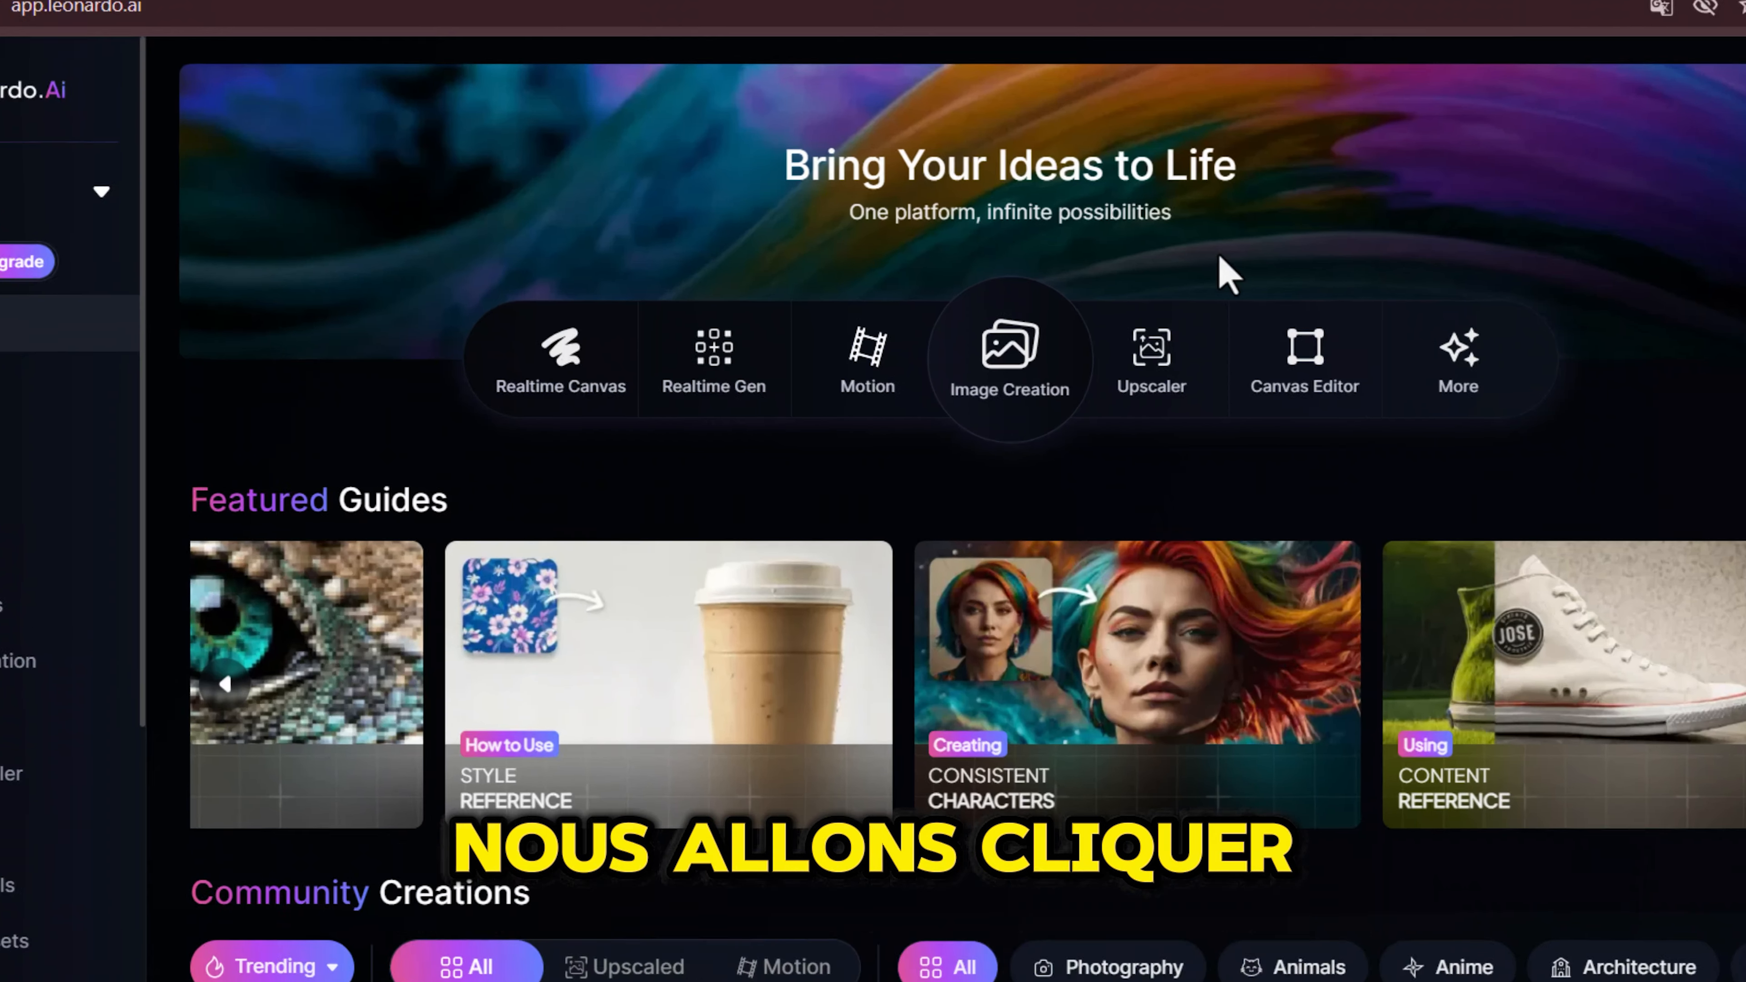
# Step: Open Image Creation in Leonardo.Ai, keeping the Leonardo Phoenix preset and the More option for image dimensions
pyautogui.click(1083, 330)
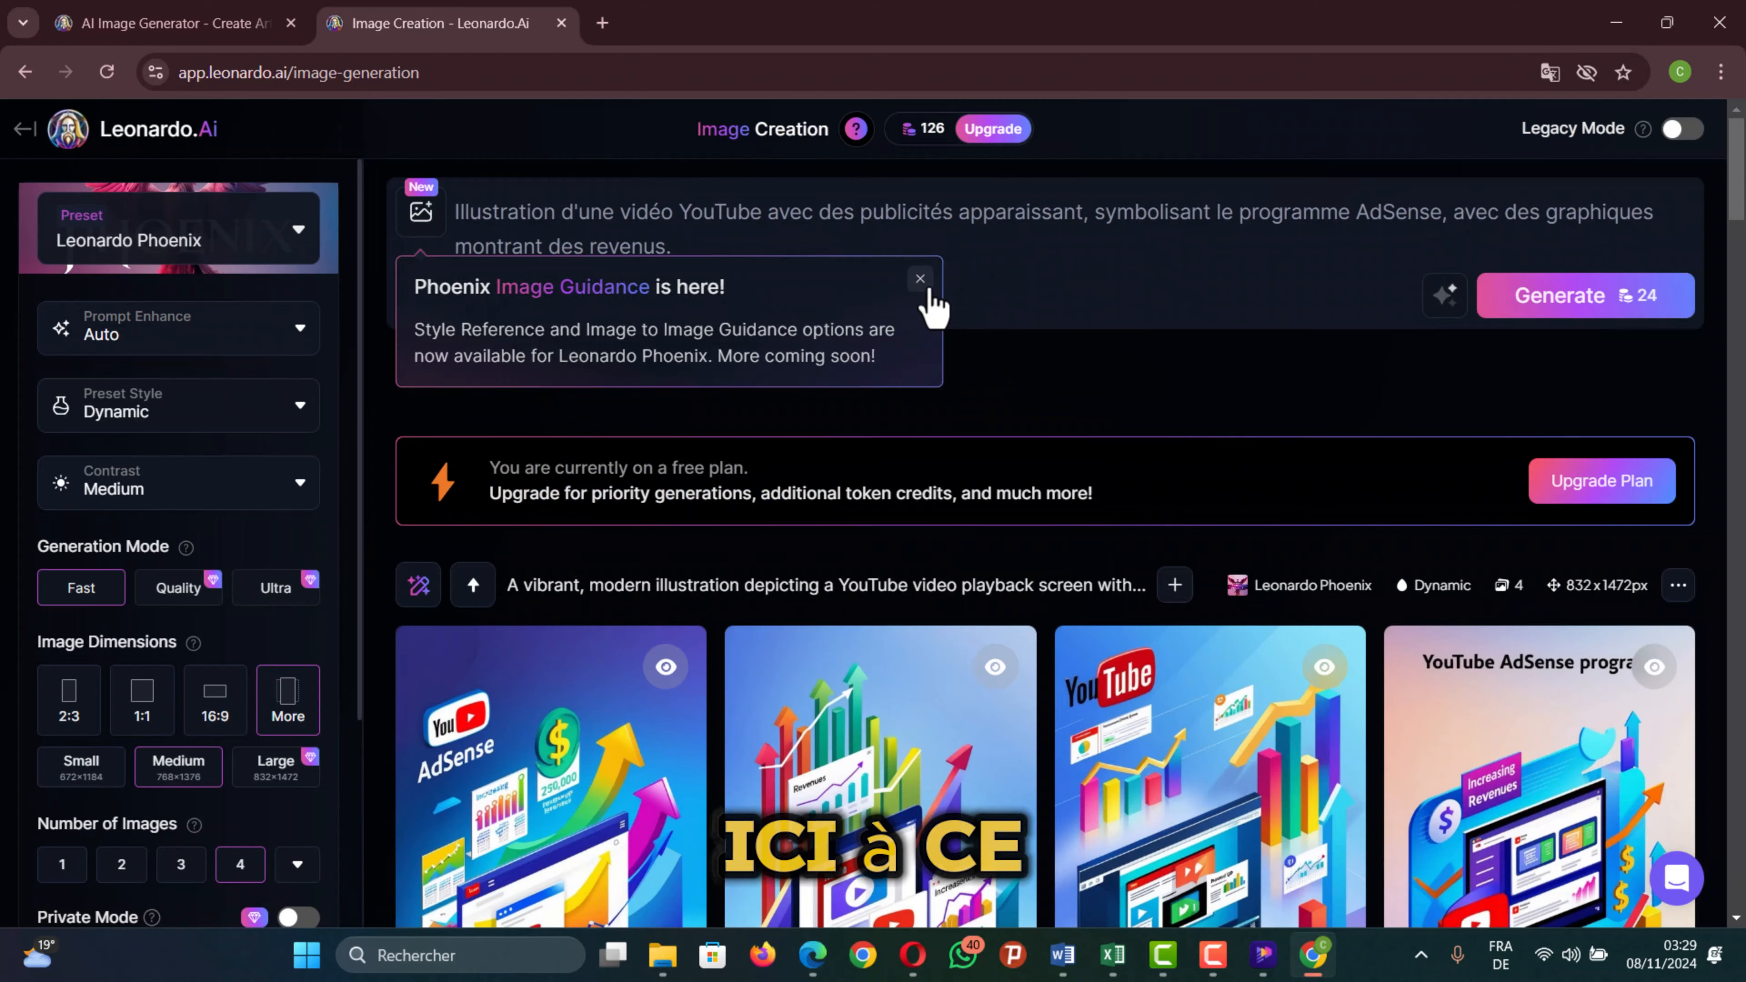
pyautogui.click(923, 287)
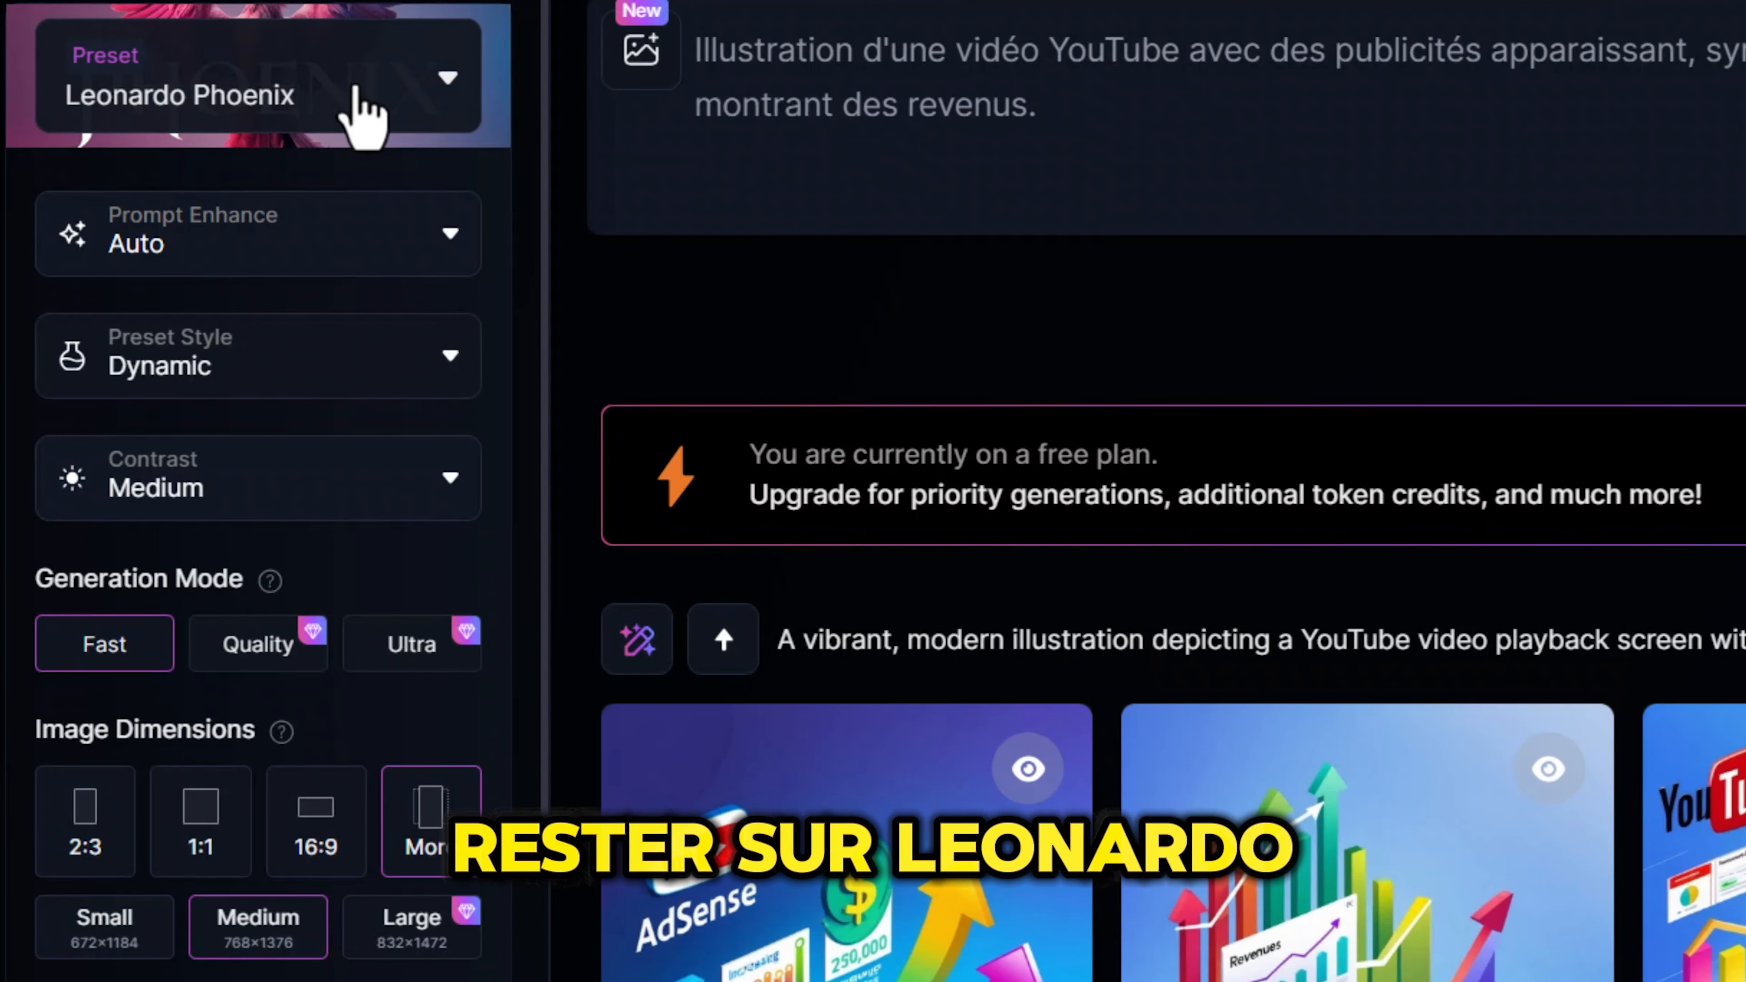
pyautogui.click(238, 242)
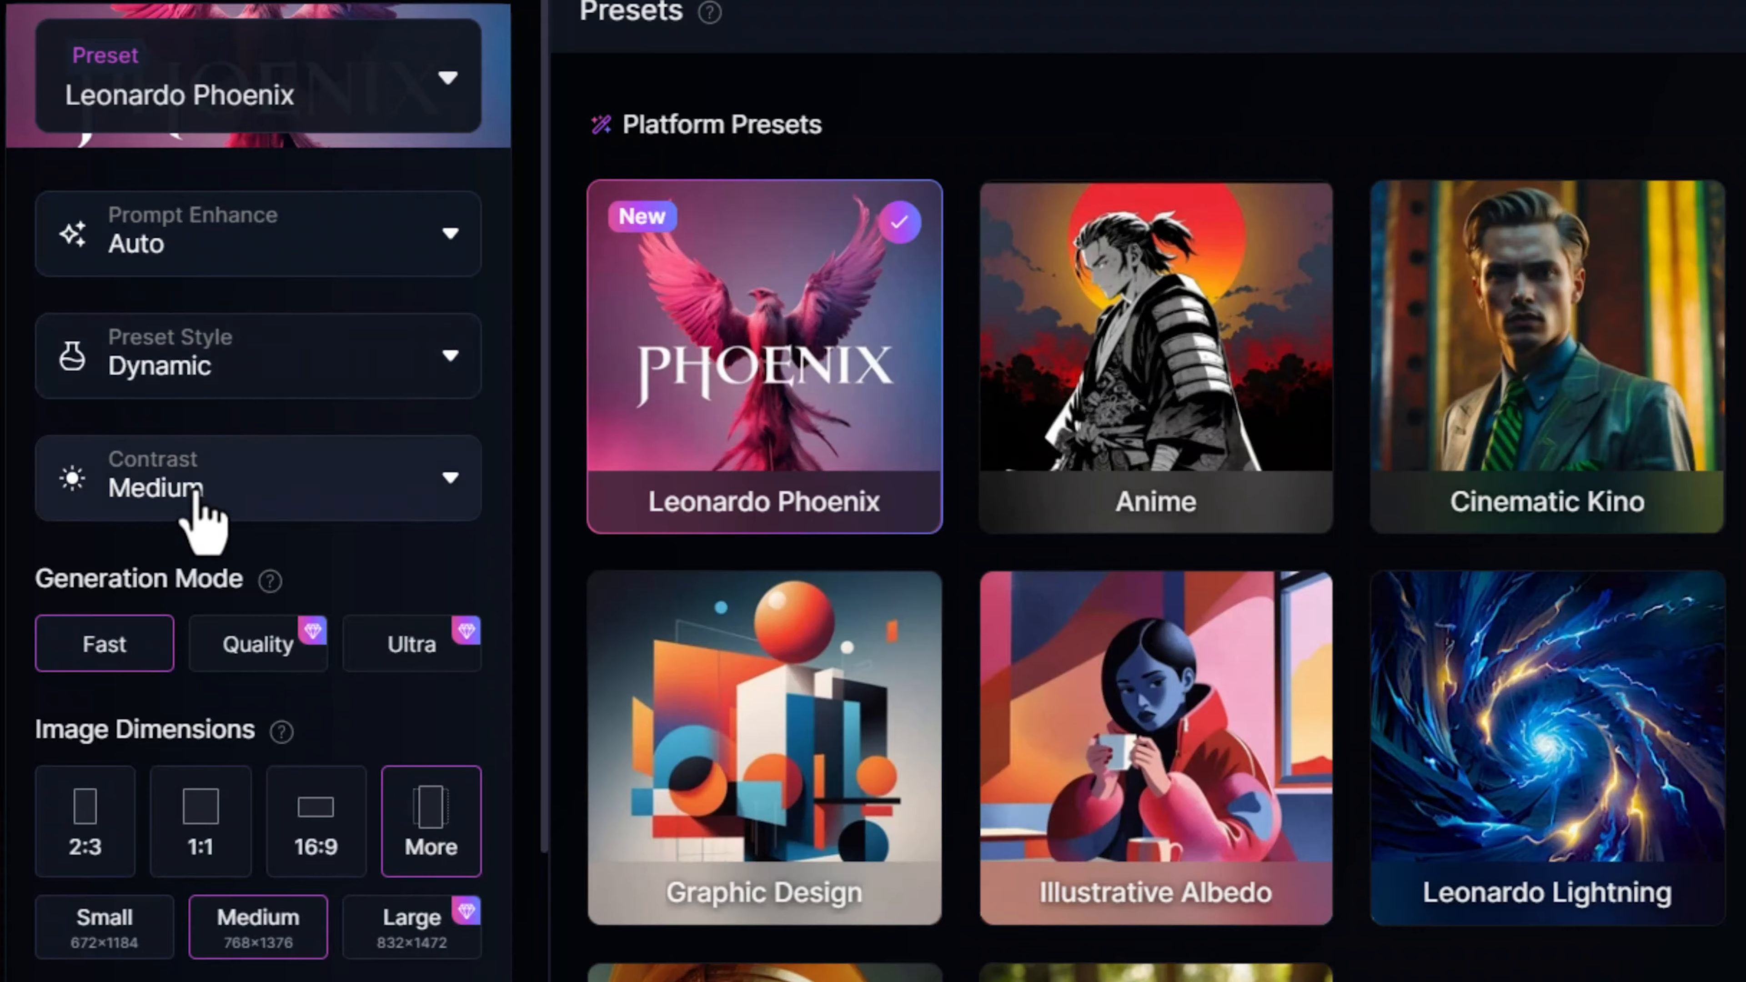
pyautogui.click(431, 822)
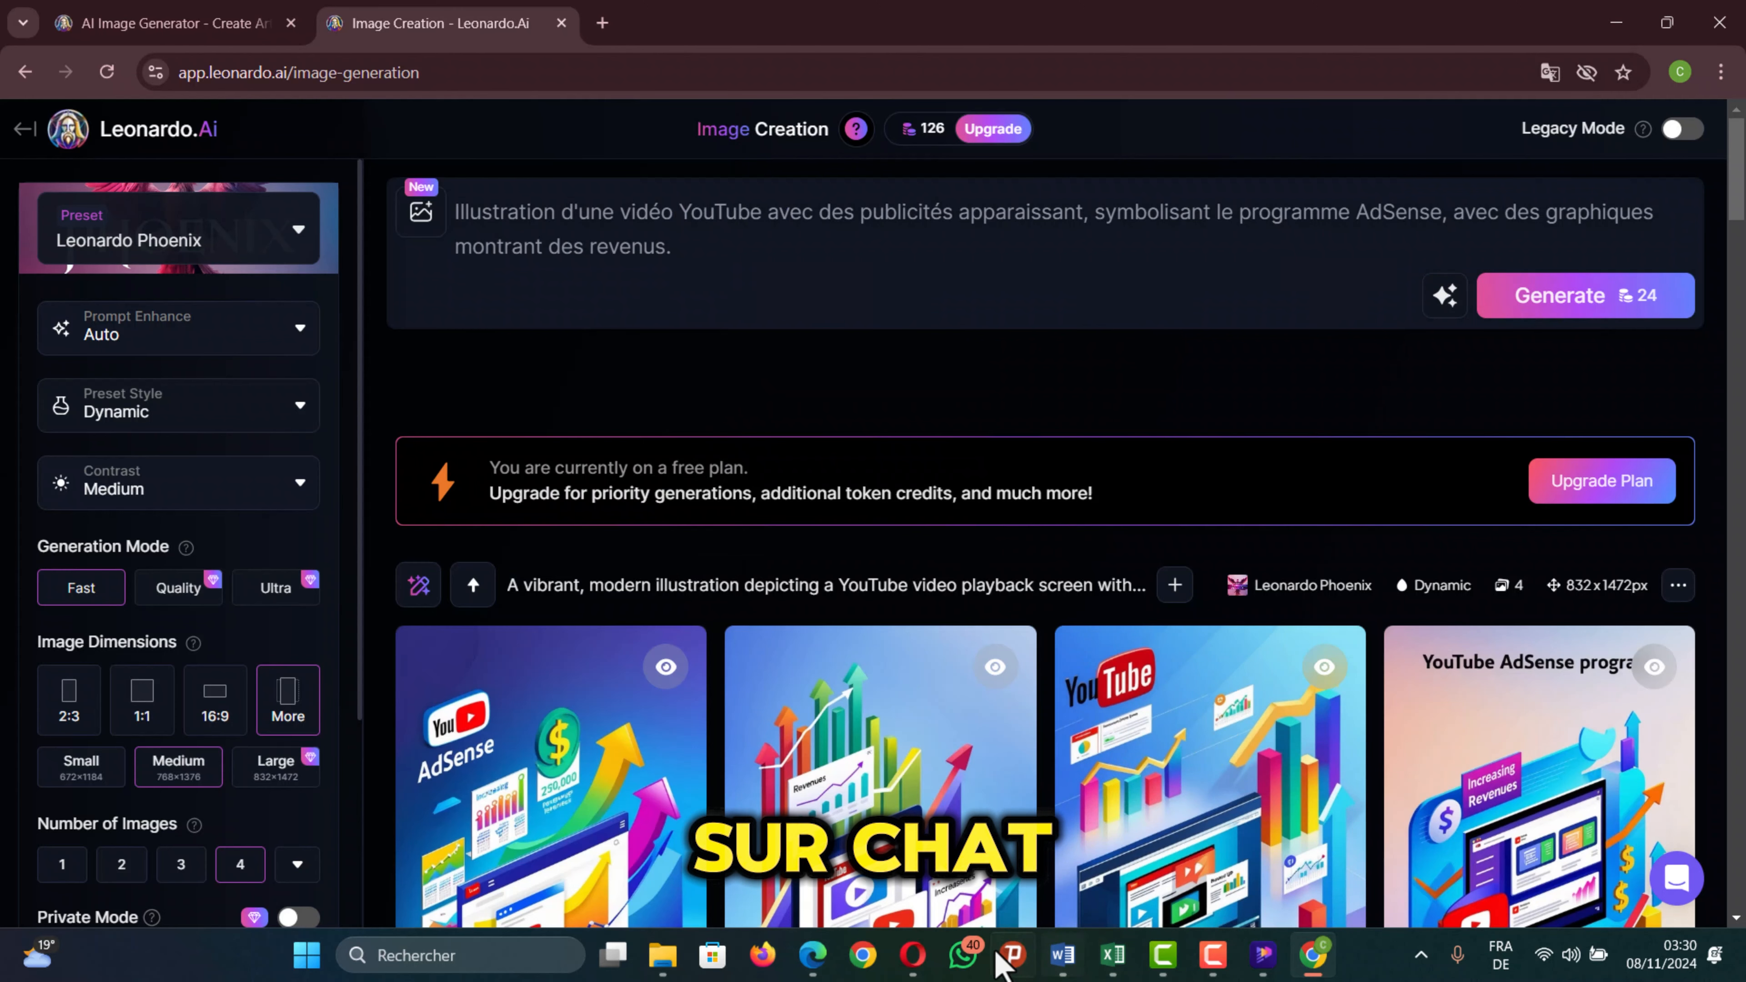
# Step: Copy the image prompt of the "5: Formations" section from ChatGPT and generate four images from it in Leonardo.Ai
pyautogui.click(913, 954)
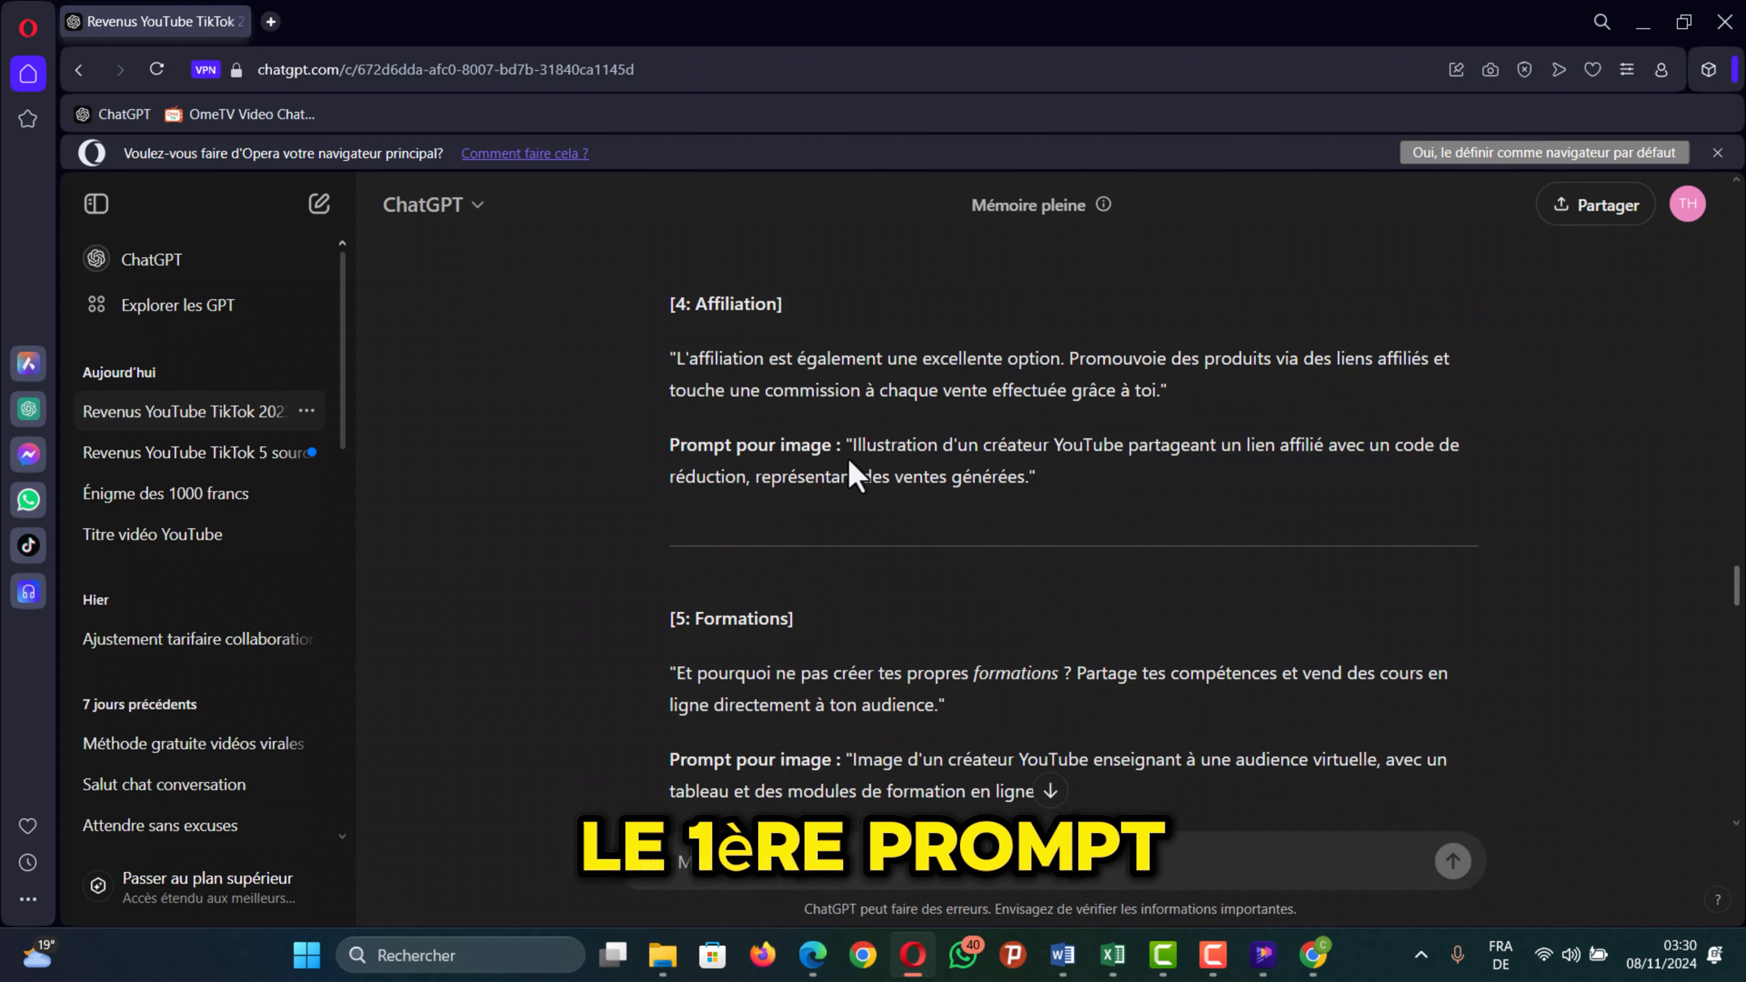
pyautogui.moveTo(858, 450); pyautogui.dragTo(1031, 476)
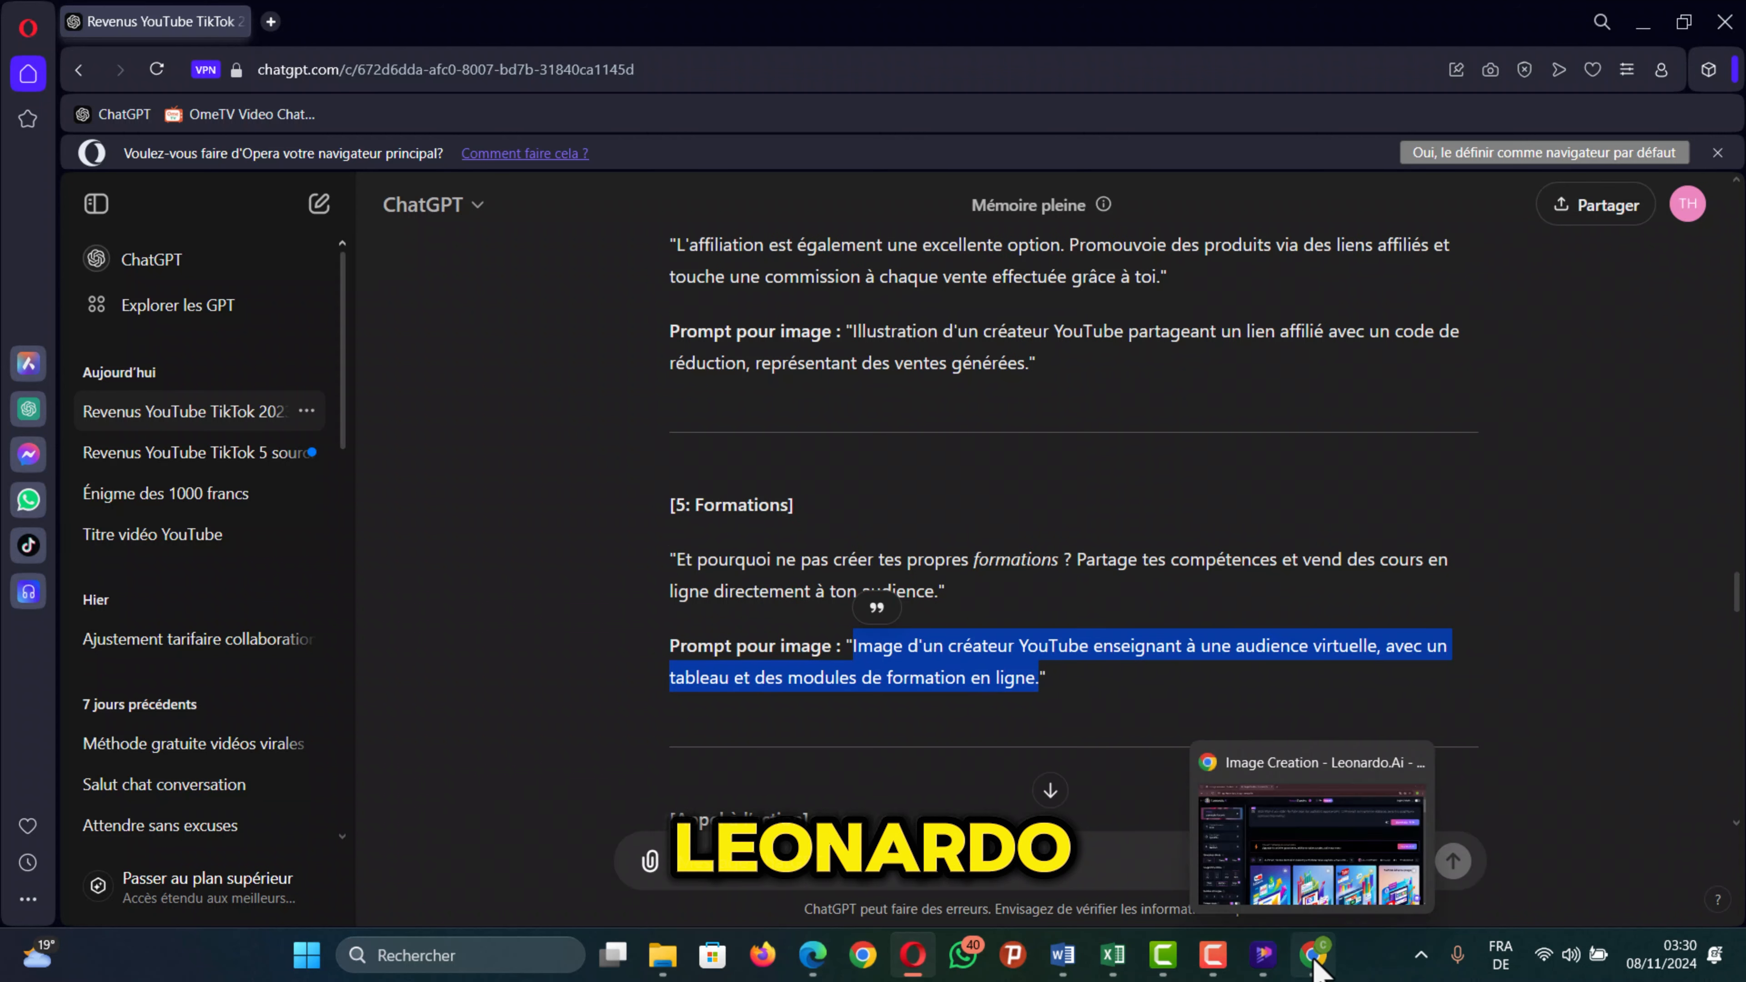
pyautogui.click(1309, 954)
pyautogui.click(670, 255)
pyautogui.write("Illustration d'une vidéo YouTube avec des publicités apparaissant, symbolisant le programme AdSense, avec des graphiques montrant des revenus.")
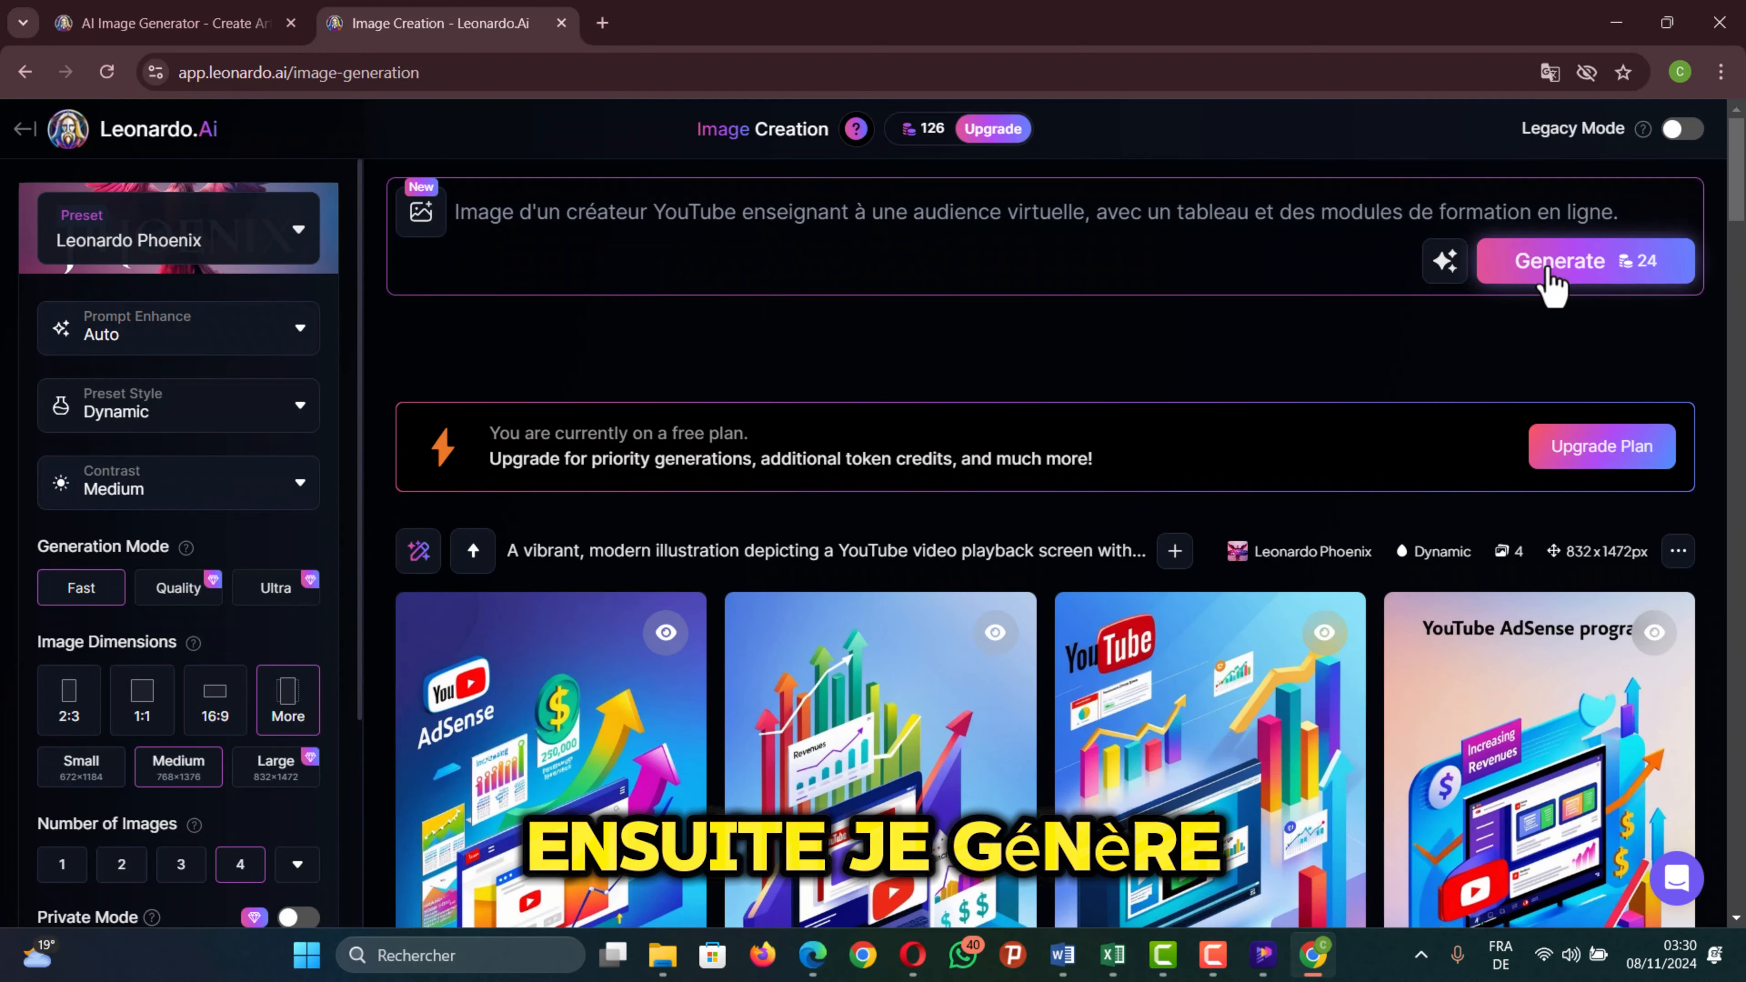
pyautogui.click(1543, 279)
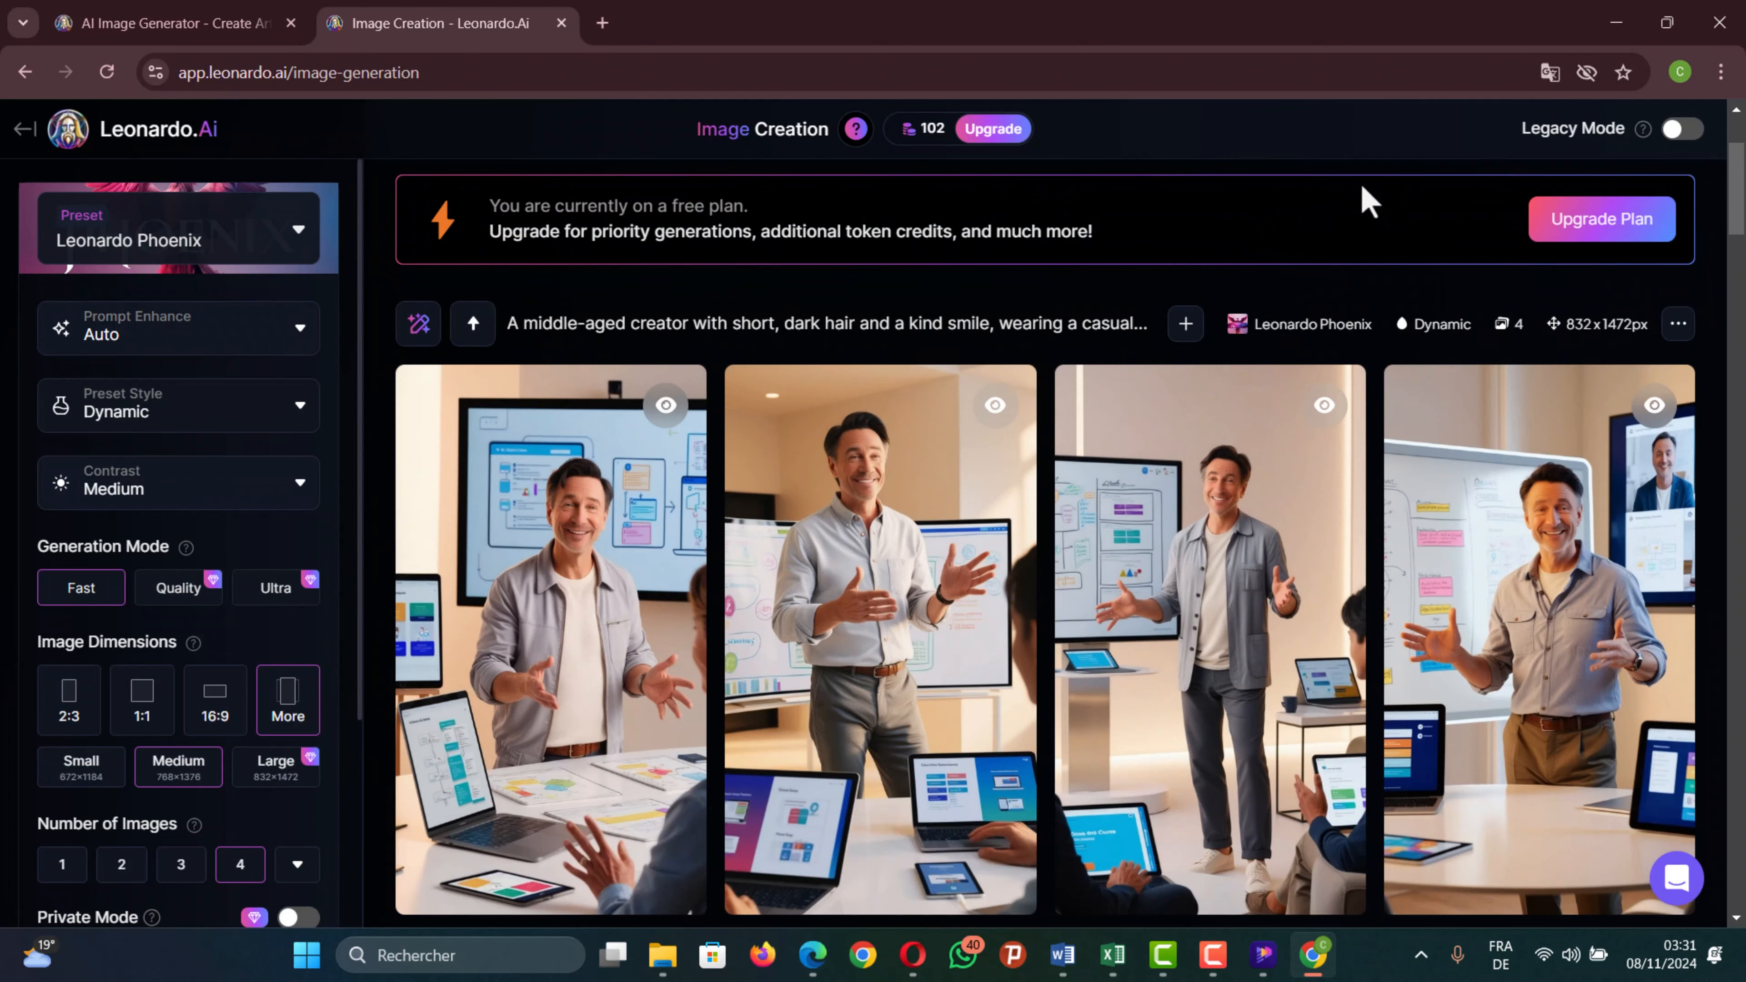
# Step: Download a generated image of the teaching creator and look through ChatGPT for further image prompts
pyautogui.click(619, 561)
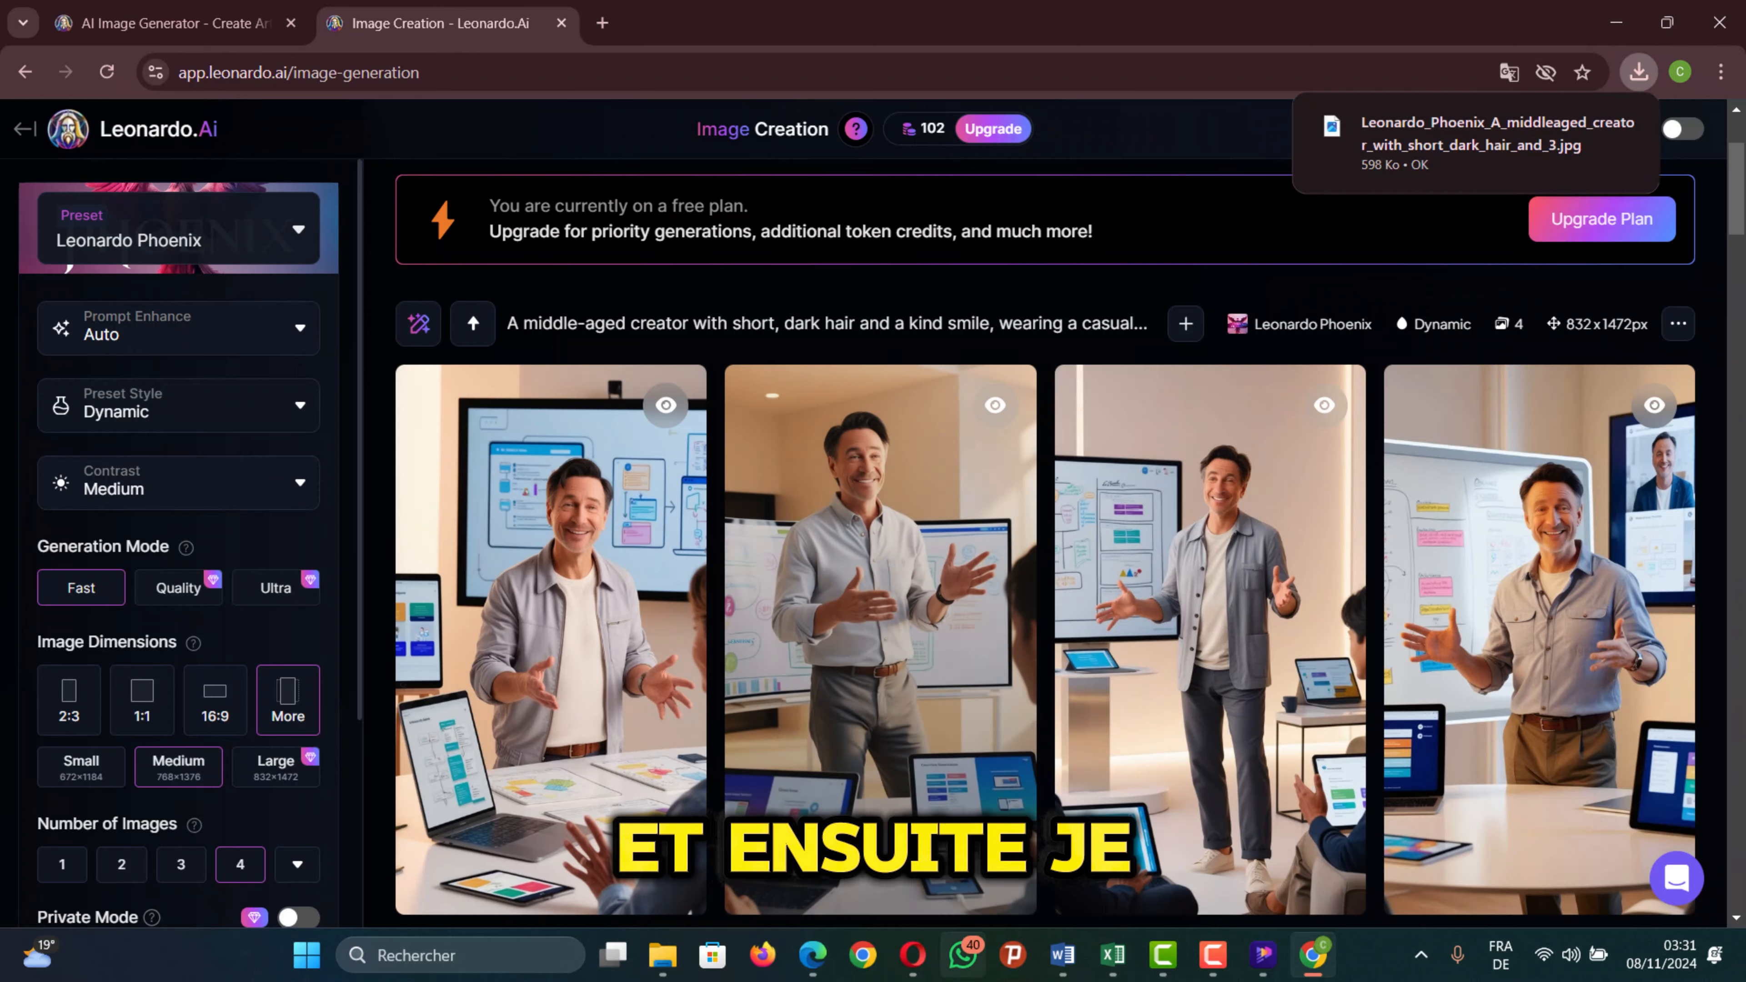
pyautogui.click(913, 954)
pyautogui.scroll(-4, 925, 538)
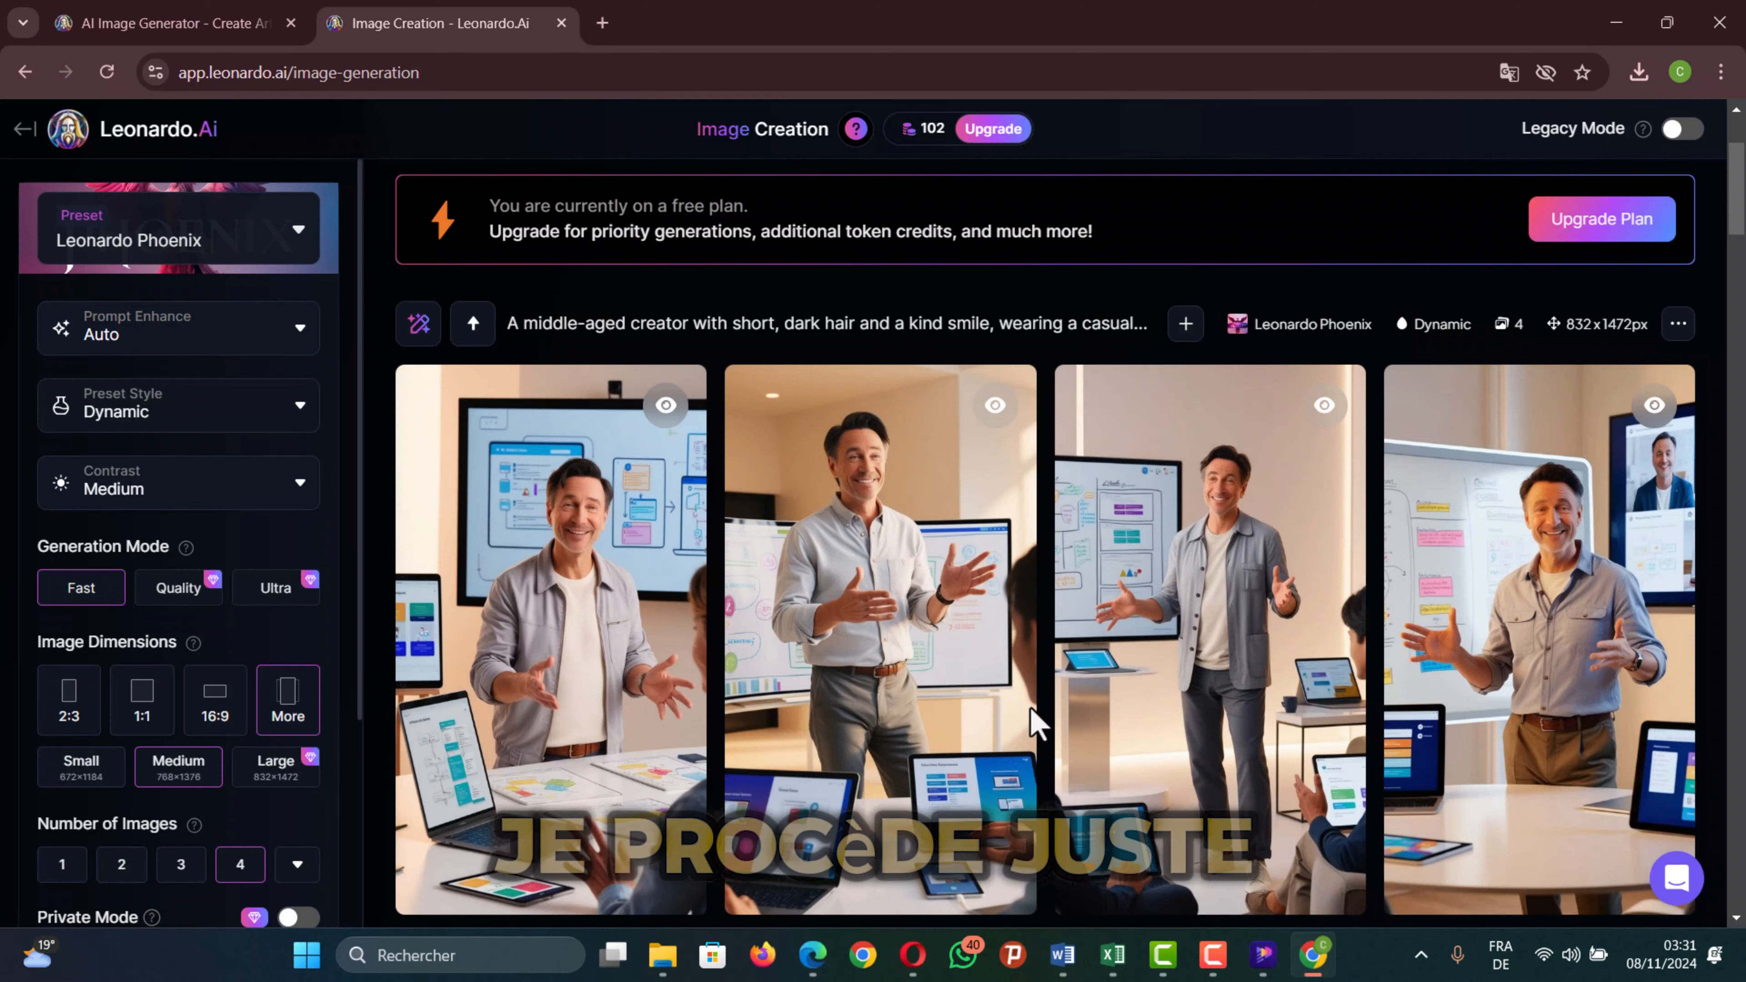
pyautogui.moveTo(797, 700)
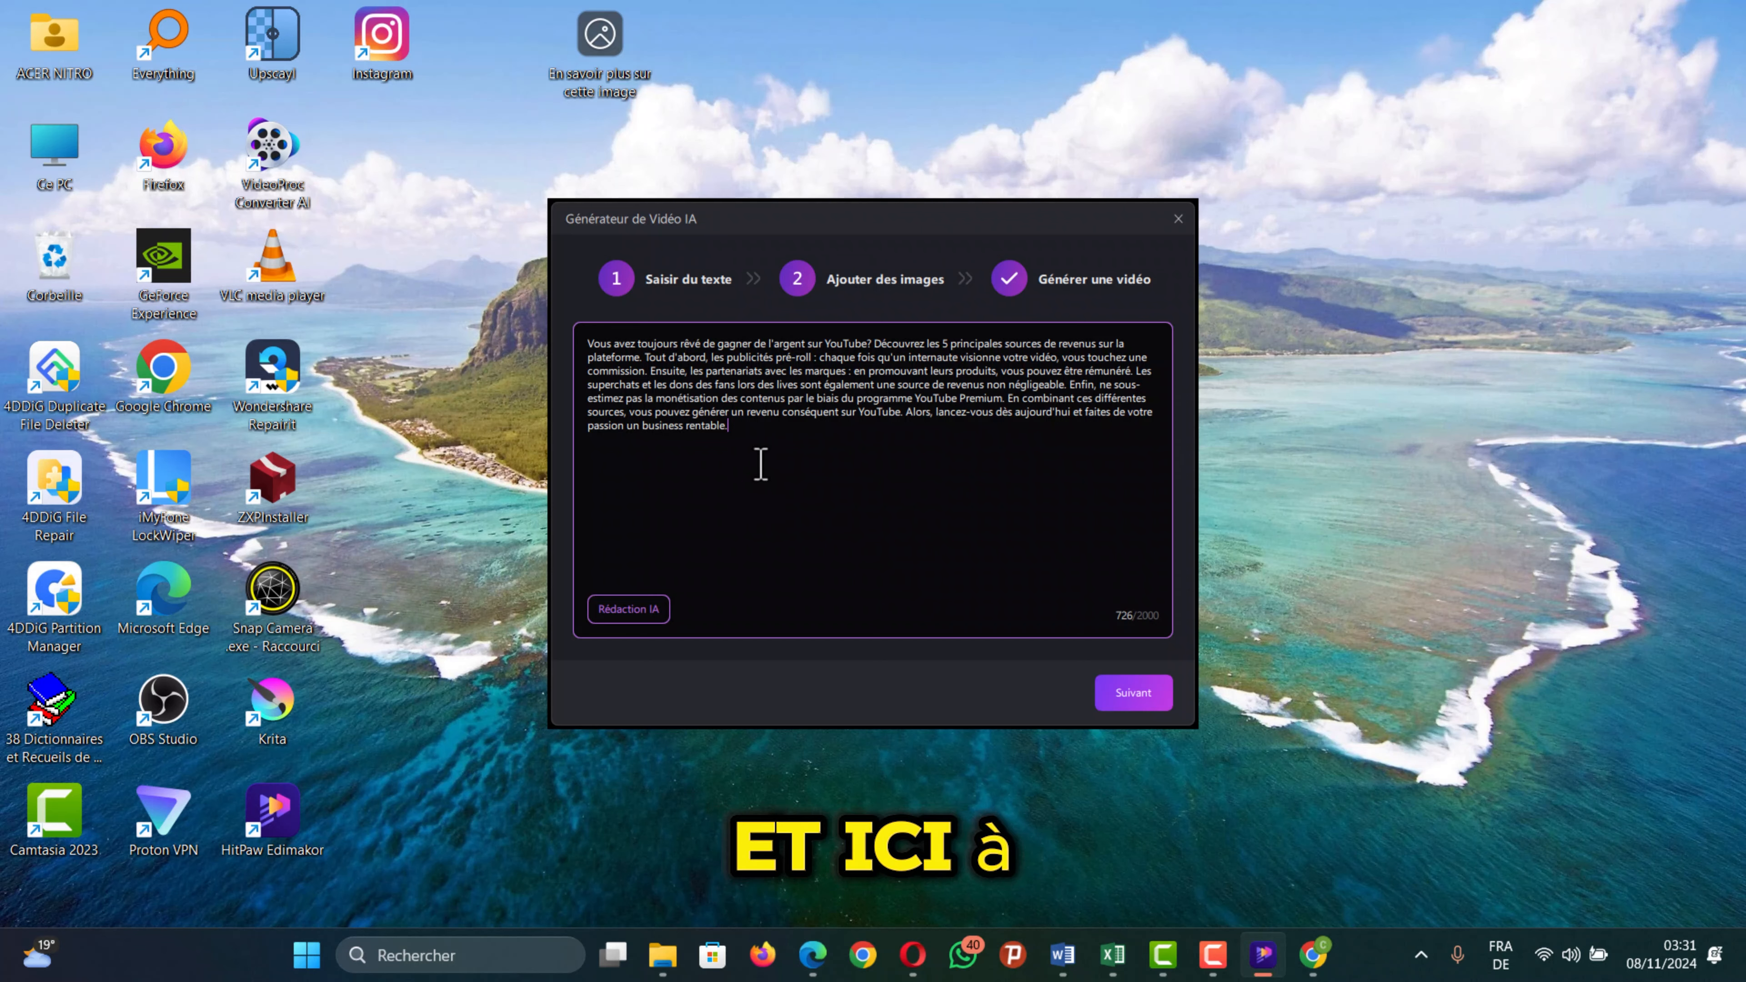
# Step: Replace the text in the AI video generator with the full ChatGPT voice-over script and continue to adding images
pyautogui.click(915, 954)
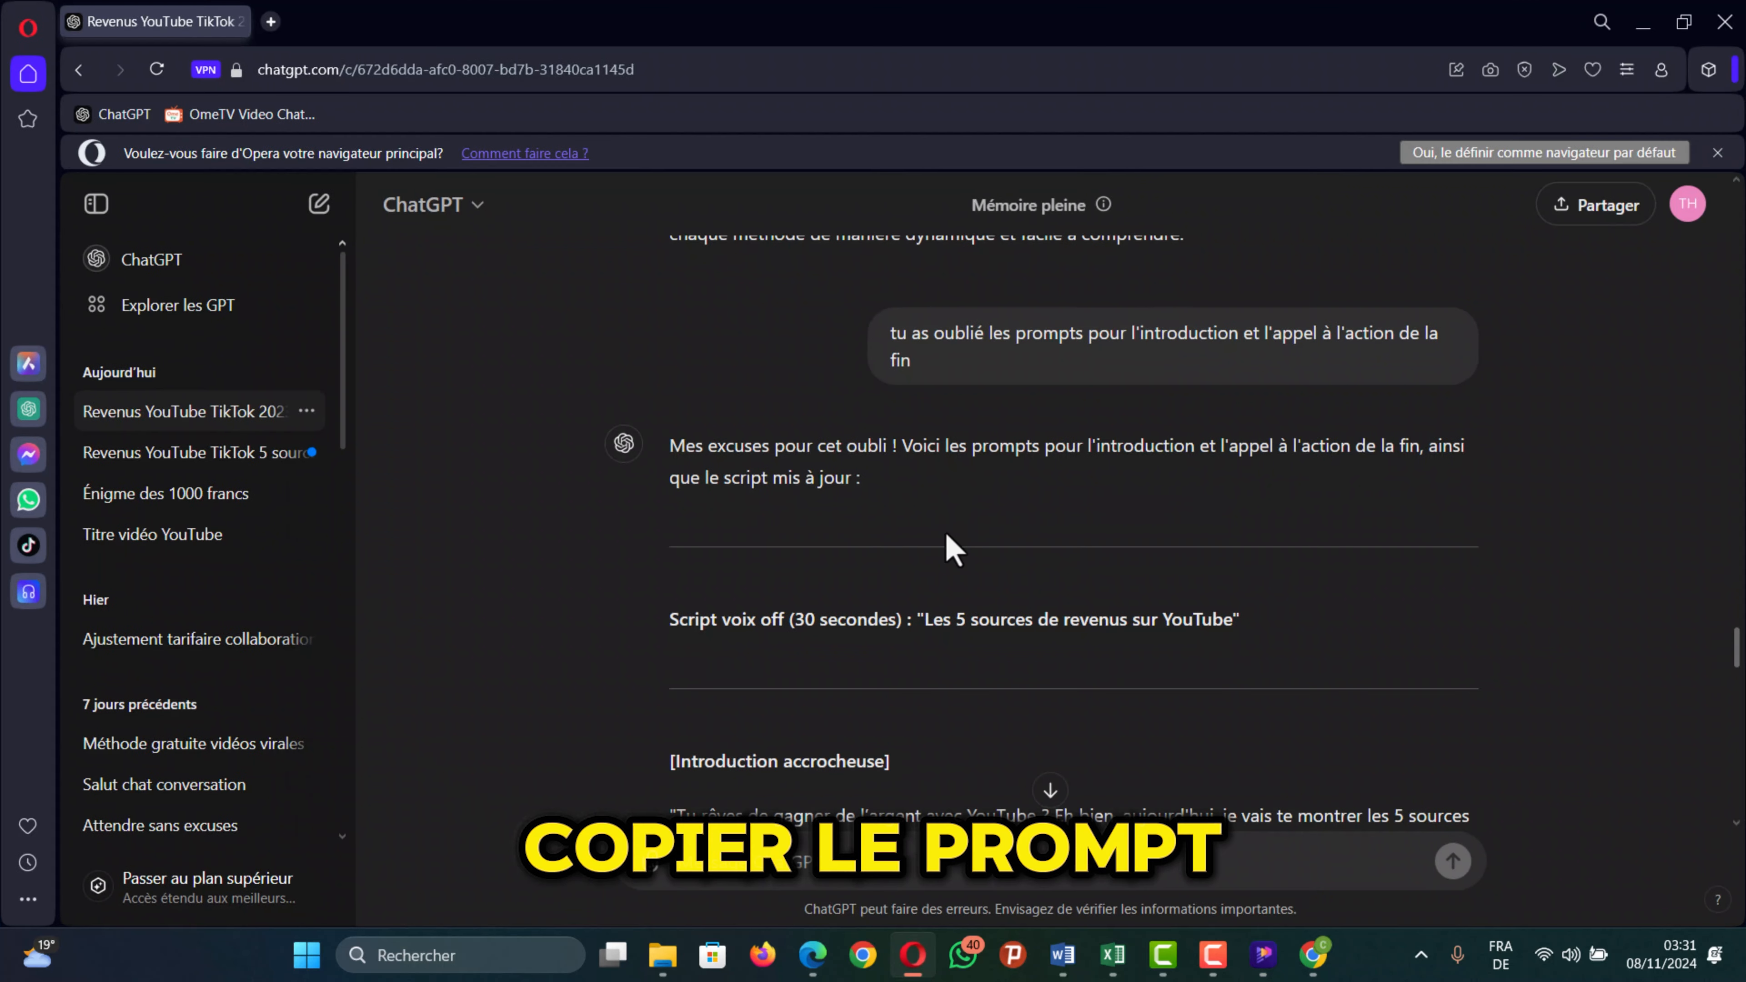
pyautogui.scroll(-5, 906, 571)
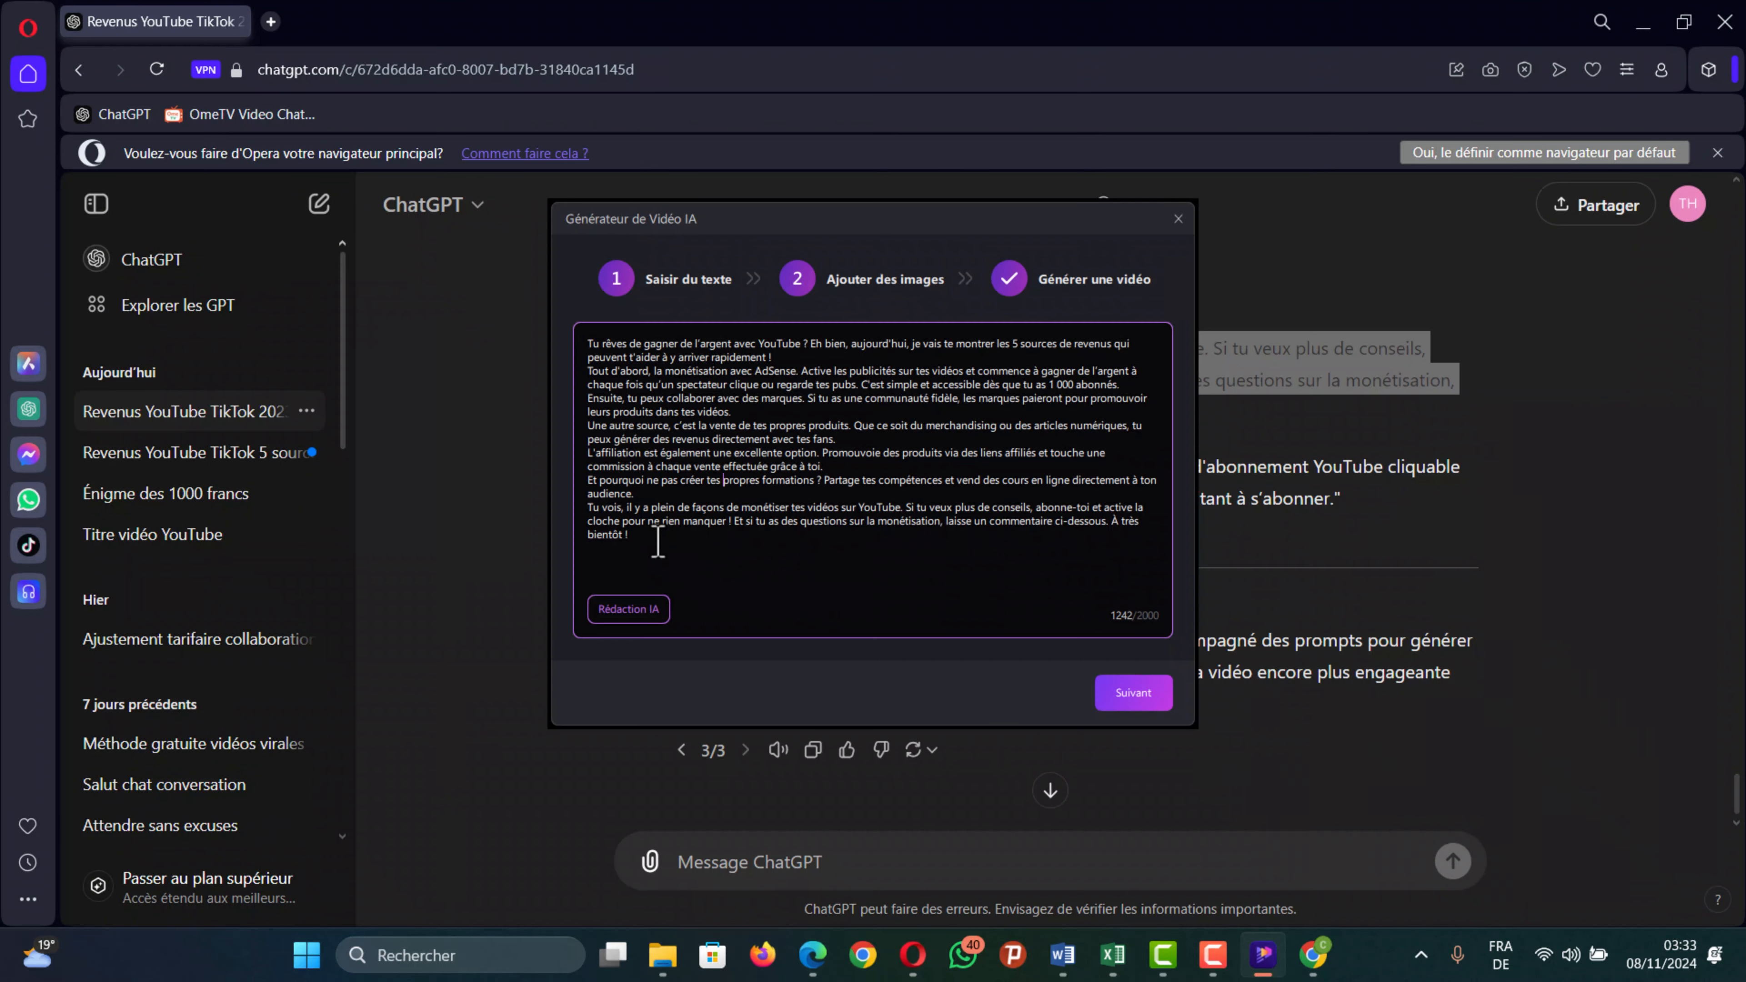
pyautogui.moveTo(628, 534); pyautogui.dragTo(589, 343)
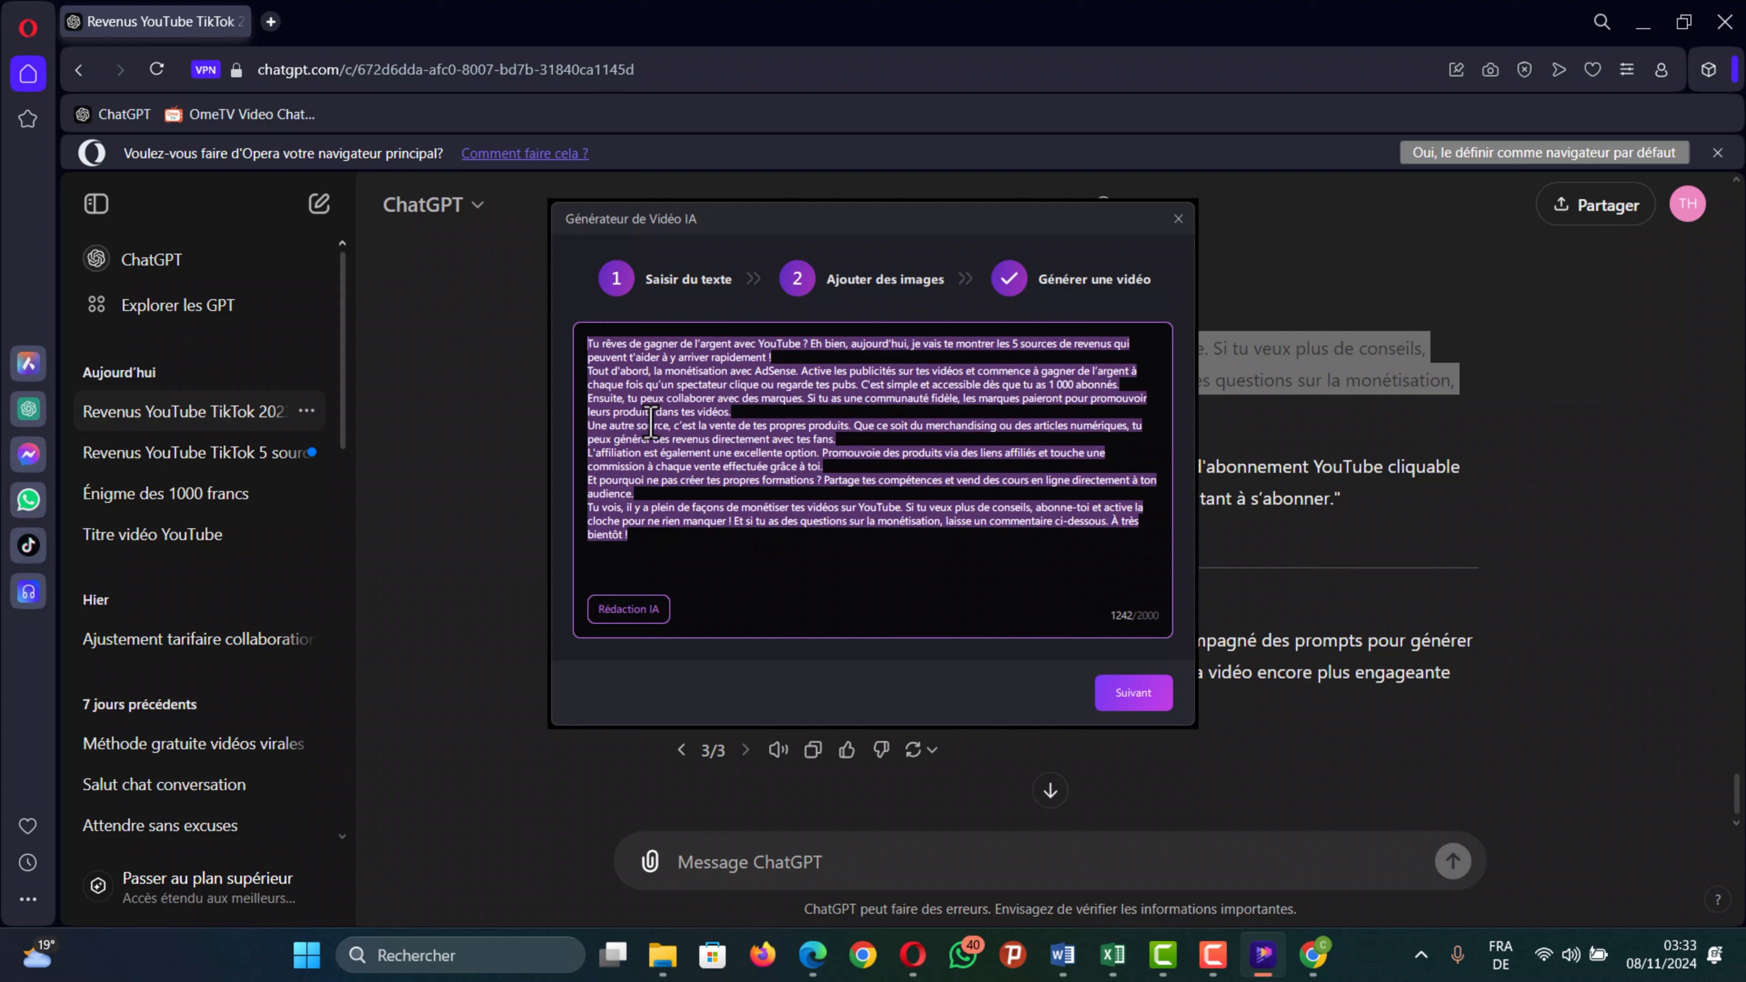
pyautogui.click(680, 477)
pyautogui.click(1131, 693)
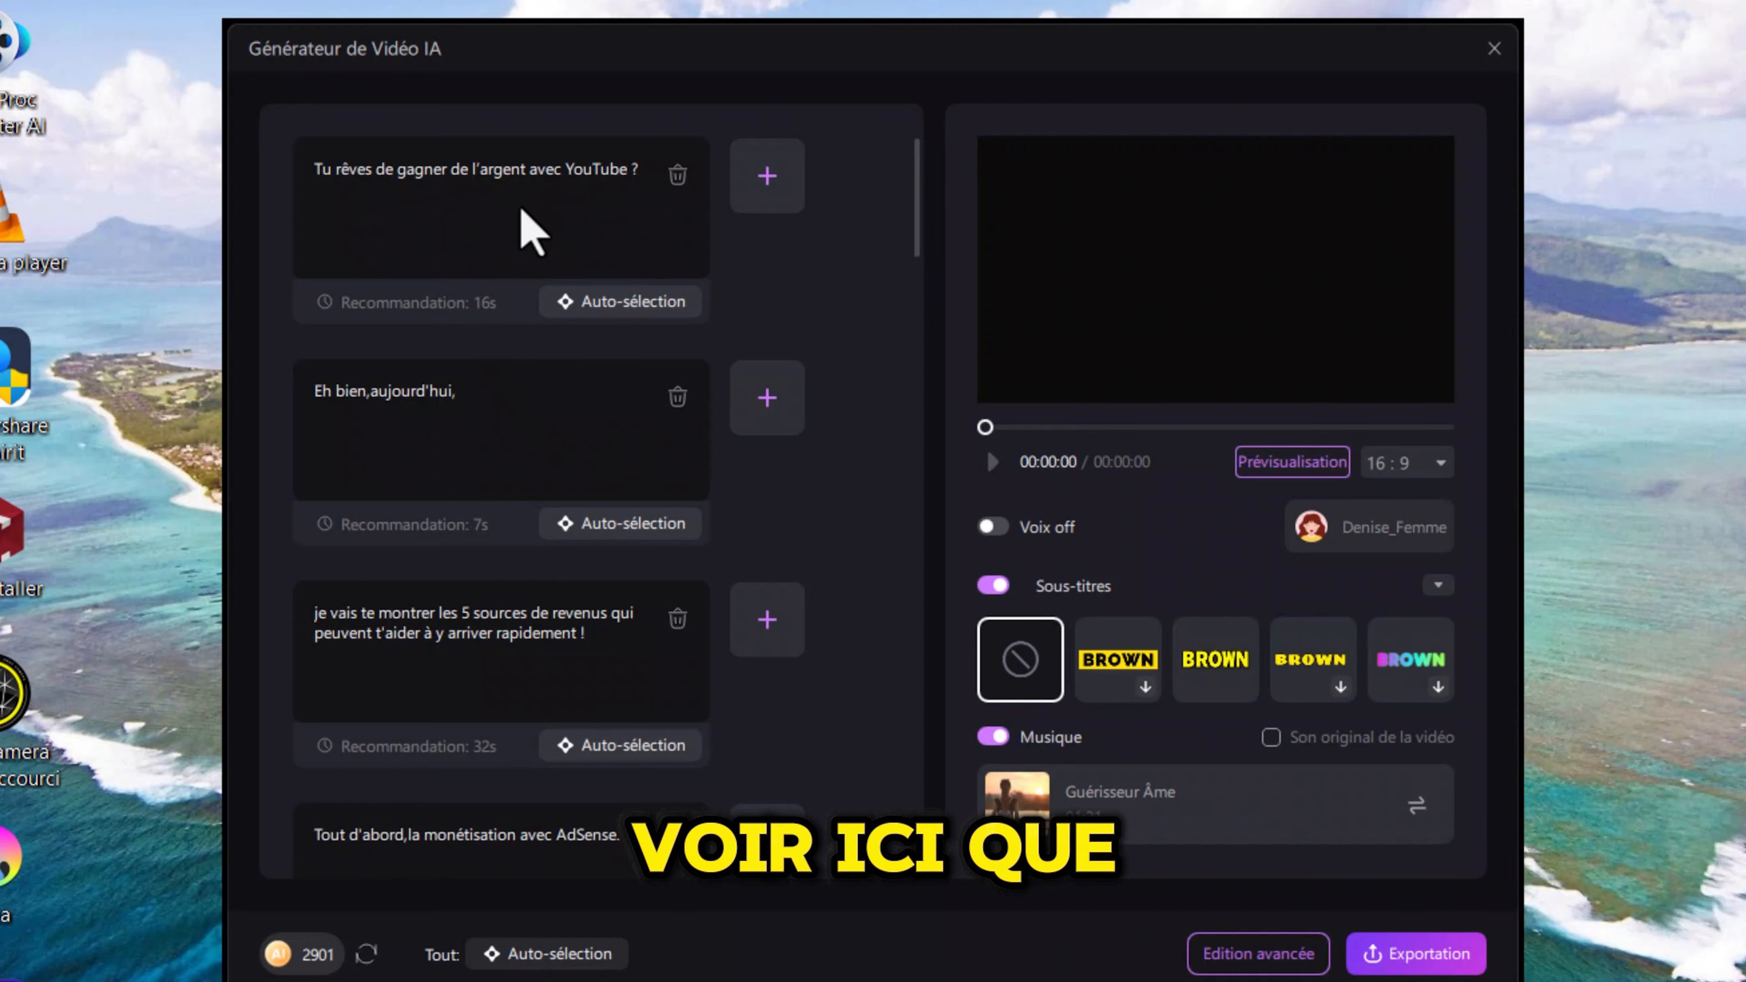
# Step: Review the script segments and set the video's aspect ratio to 9:16
pyautogui.scroll(-15, 523, 226)
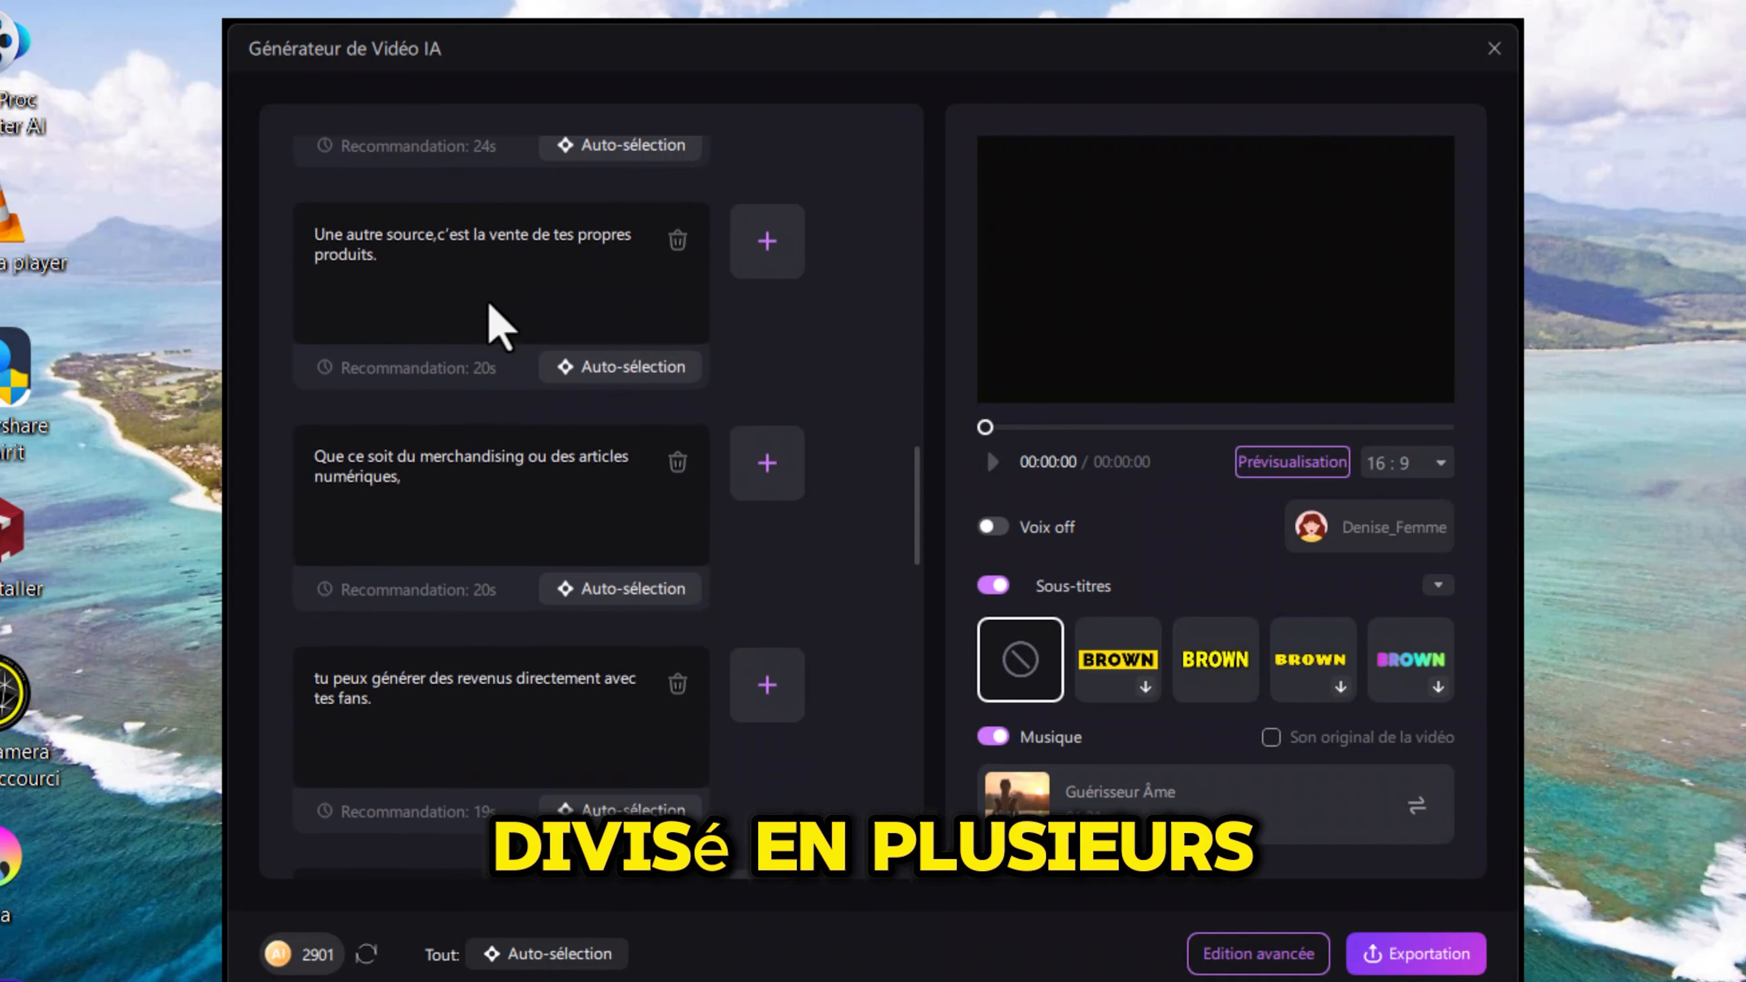
pyautogui.scroll(-10, 484, 372)
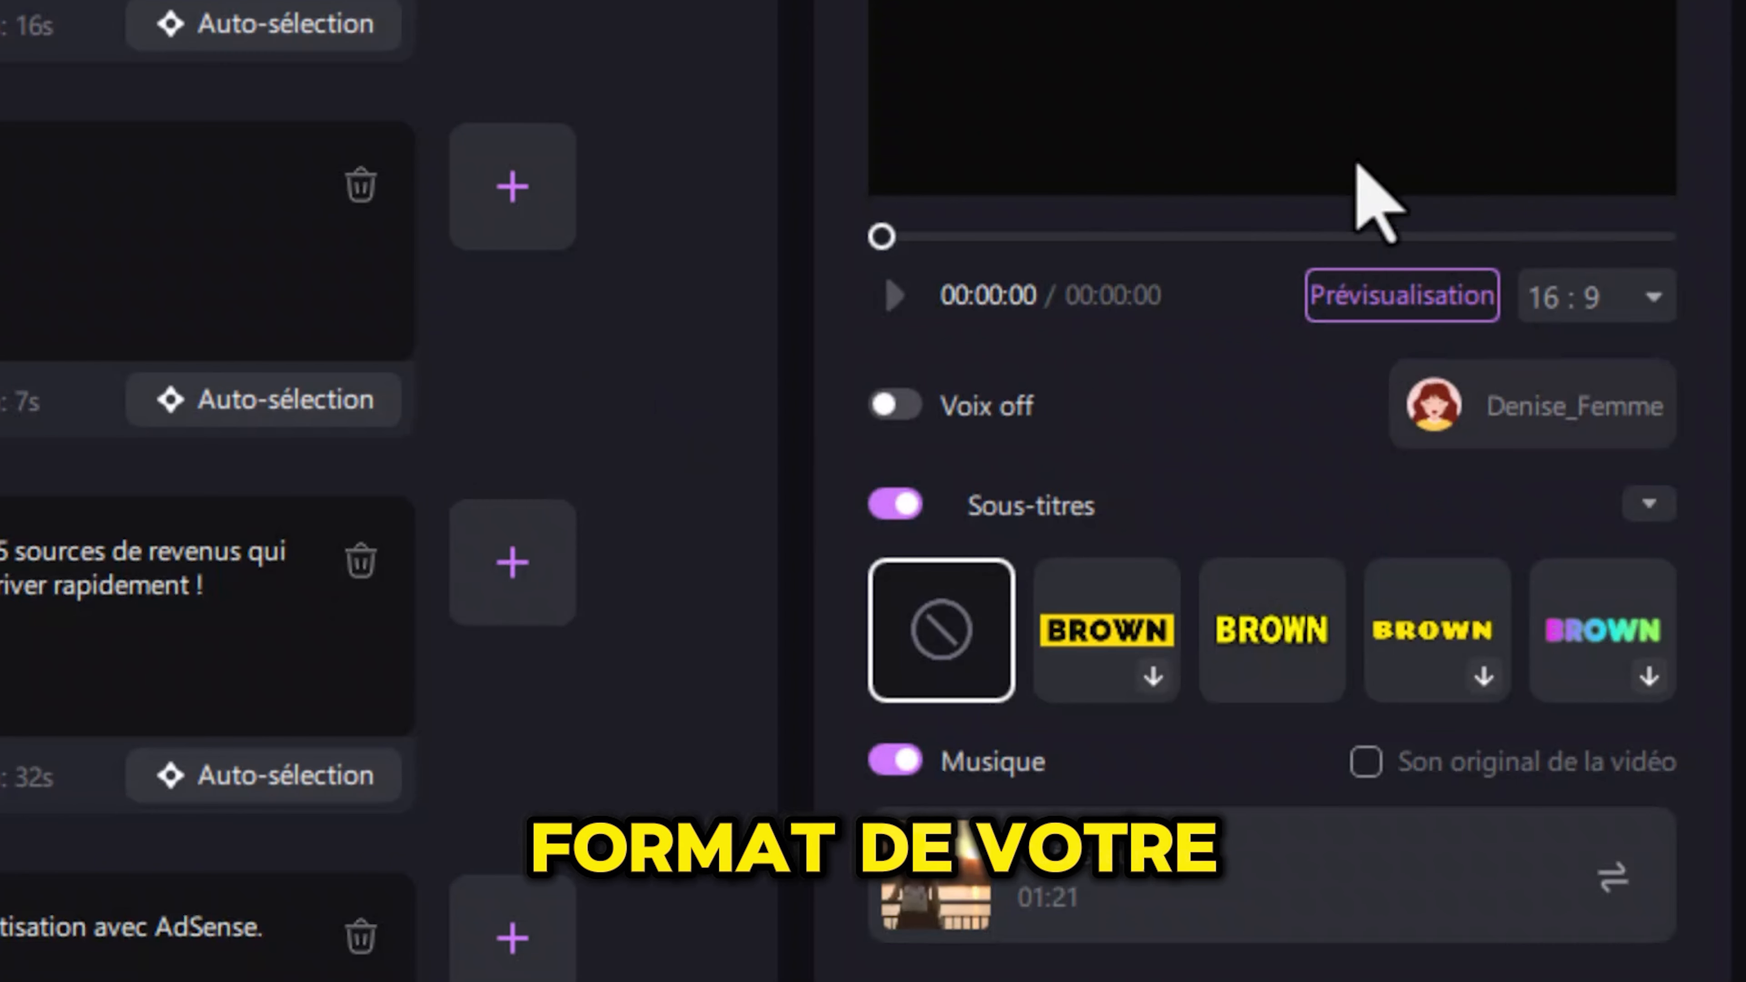
pyautogui.click(1576, 303)
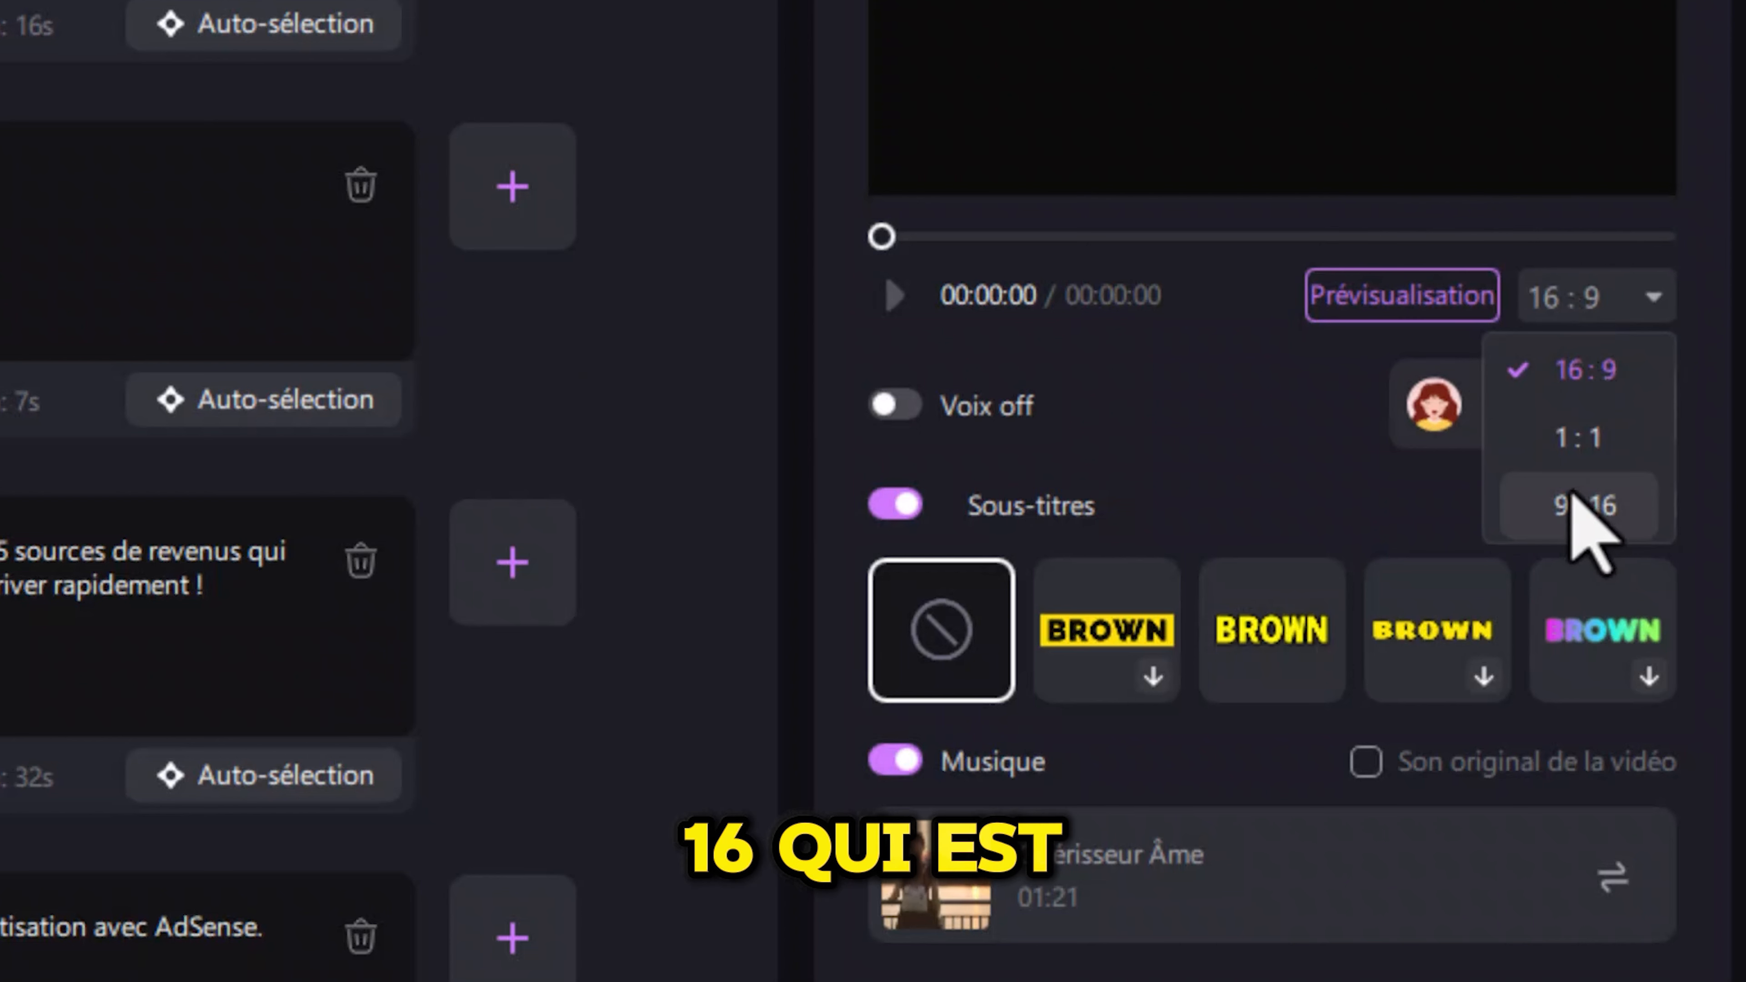
pyautogui.click(1553, 501)
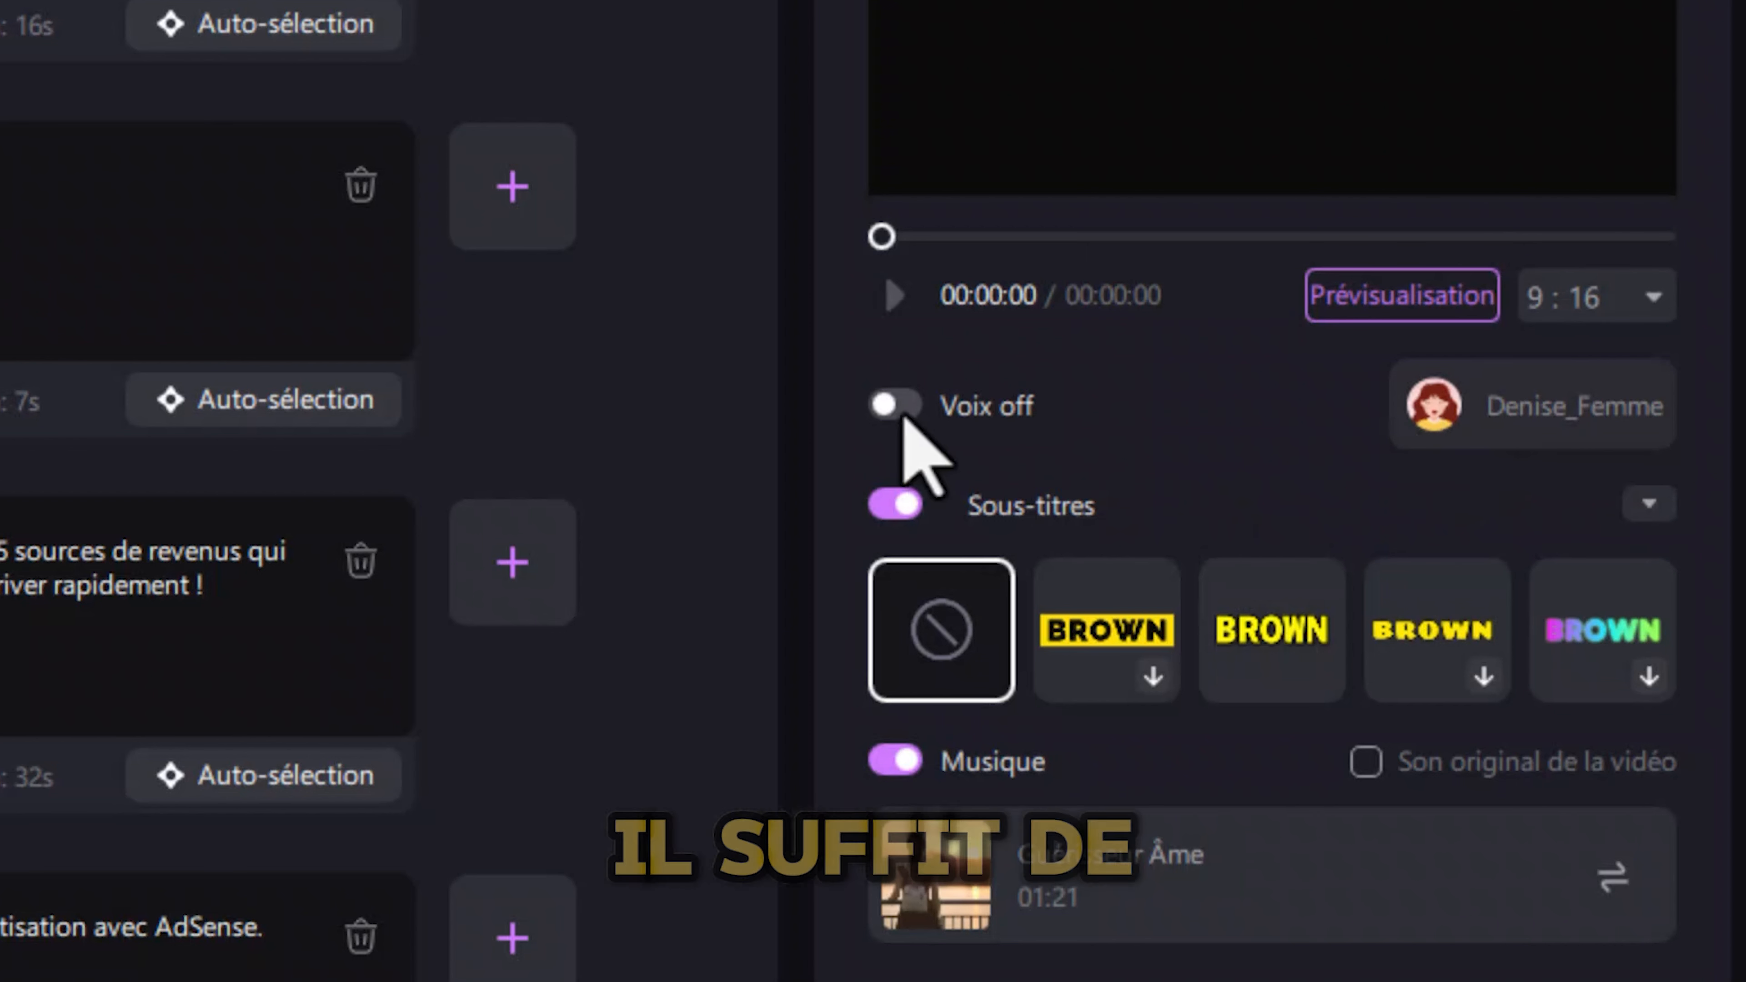
# Step: Enable the voice-over and open the voice selection with French as the language
pyautogui.click(892, 406)
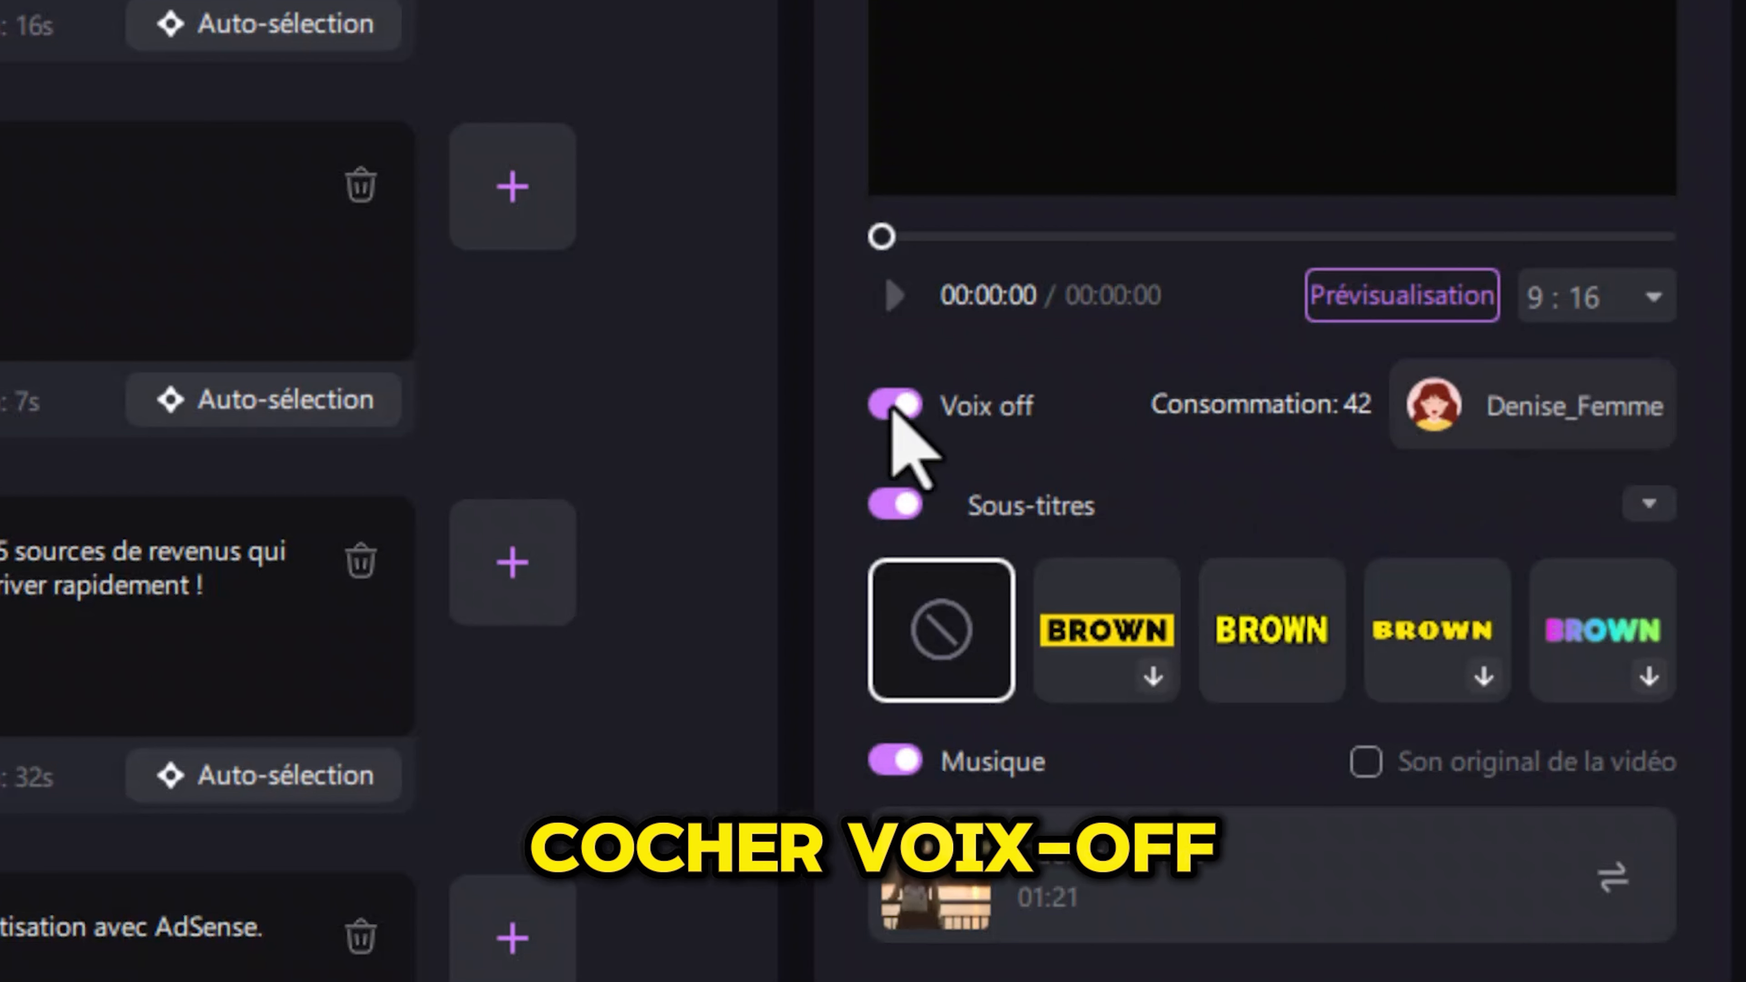
pyautogui.click(1515, 420)
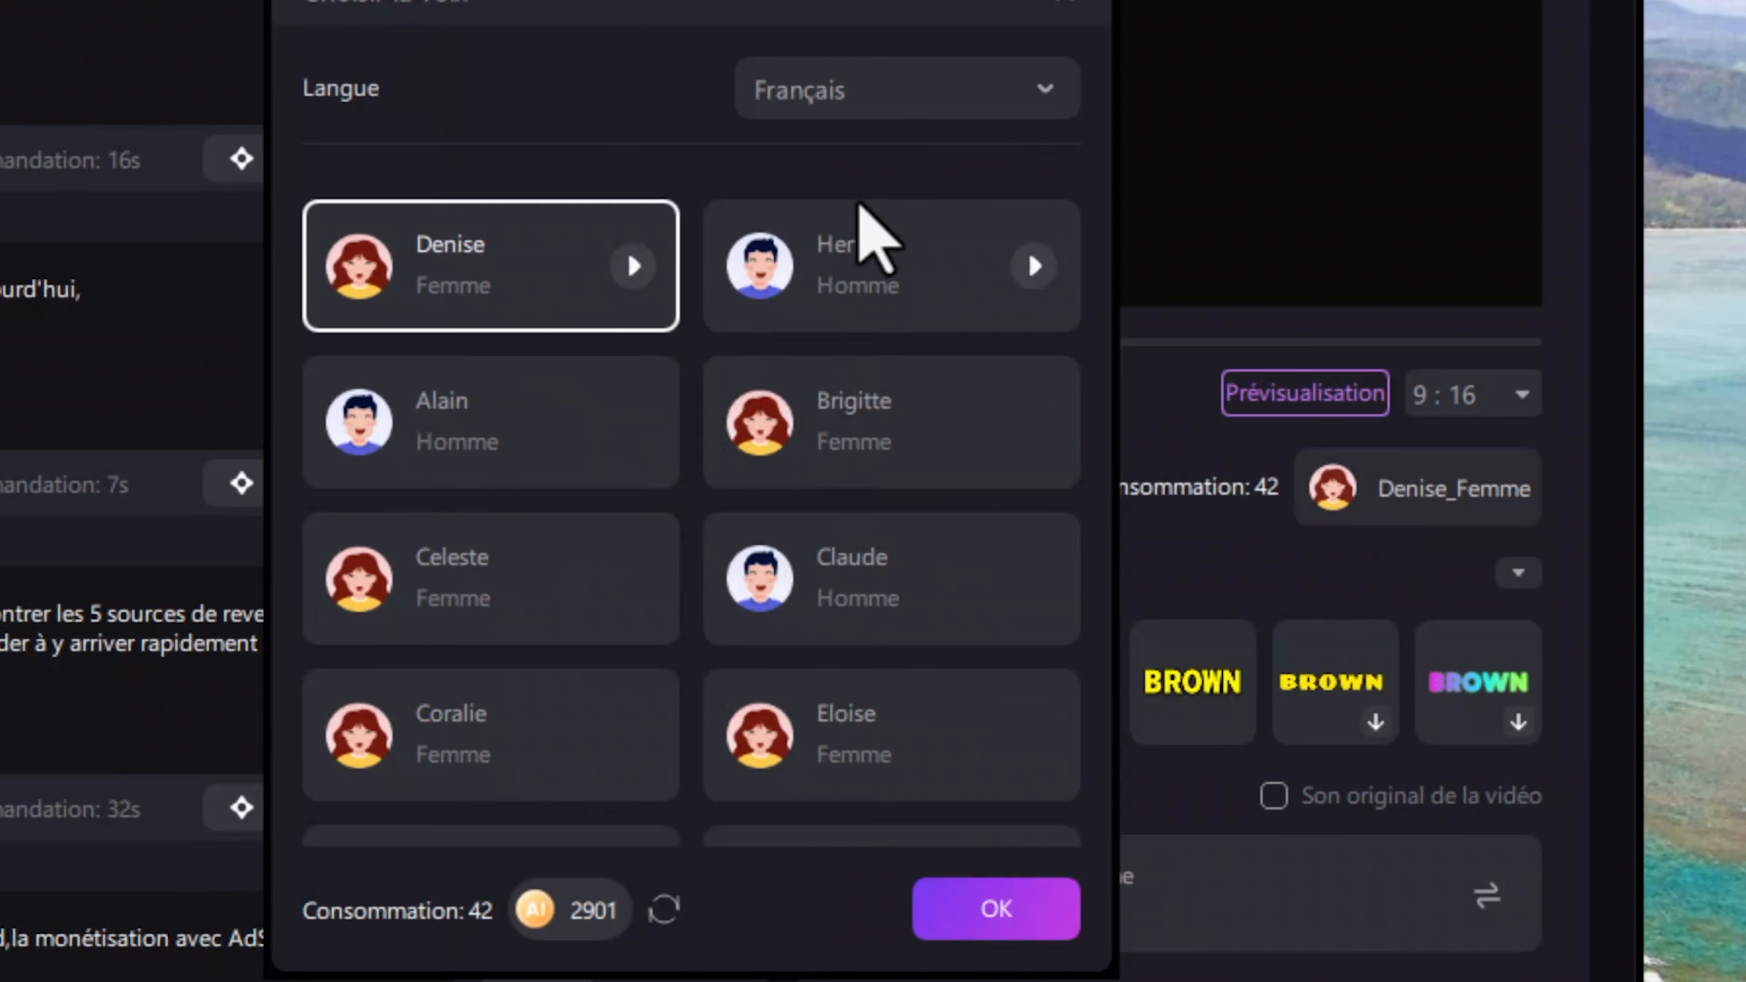
pyautogui.click(881, 101)
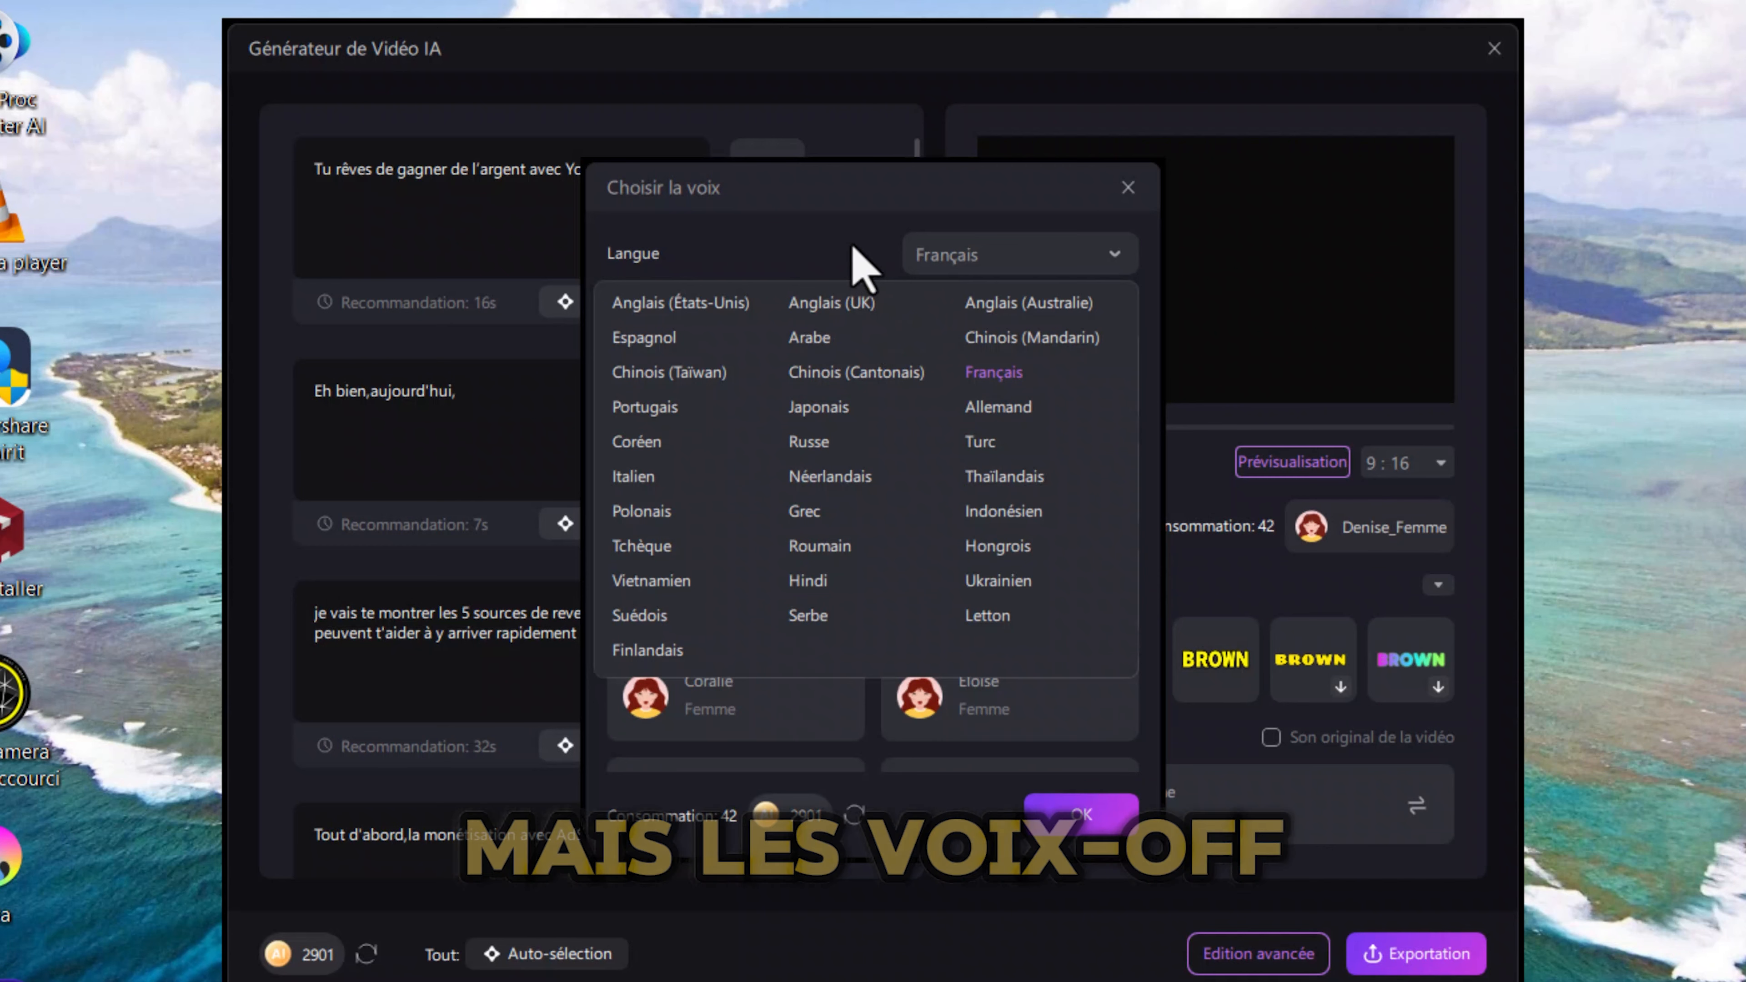
pyautogui.click(949, 104)
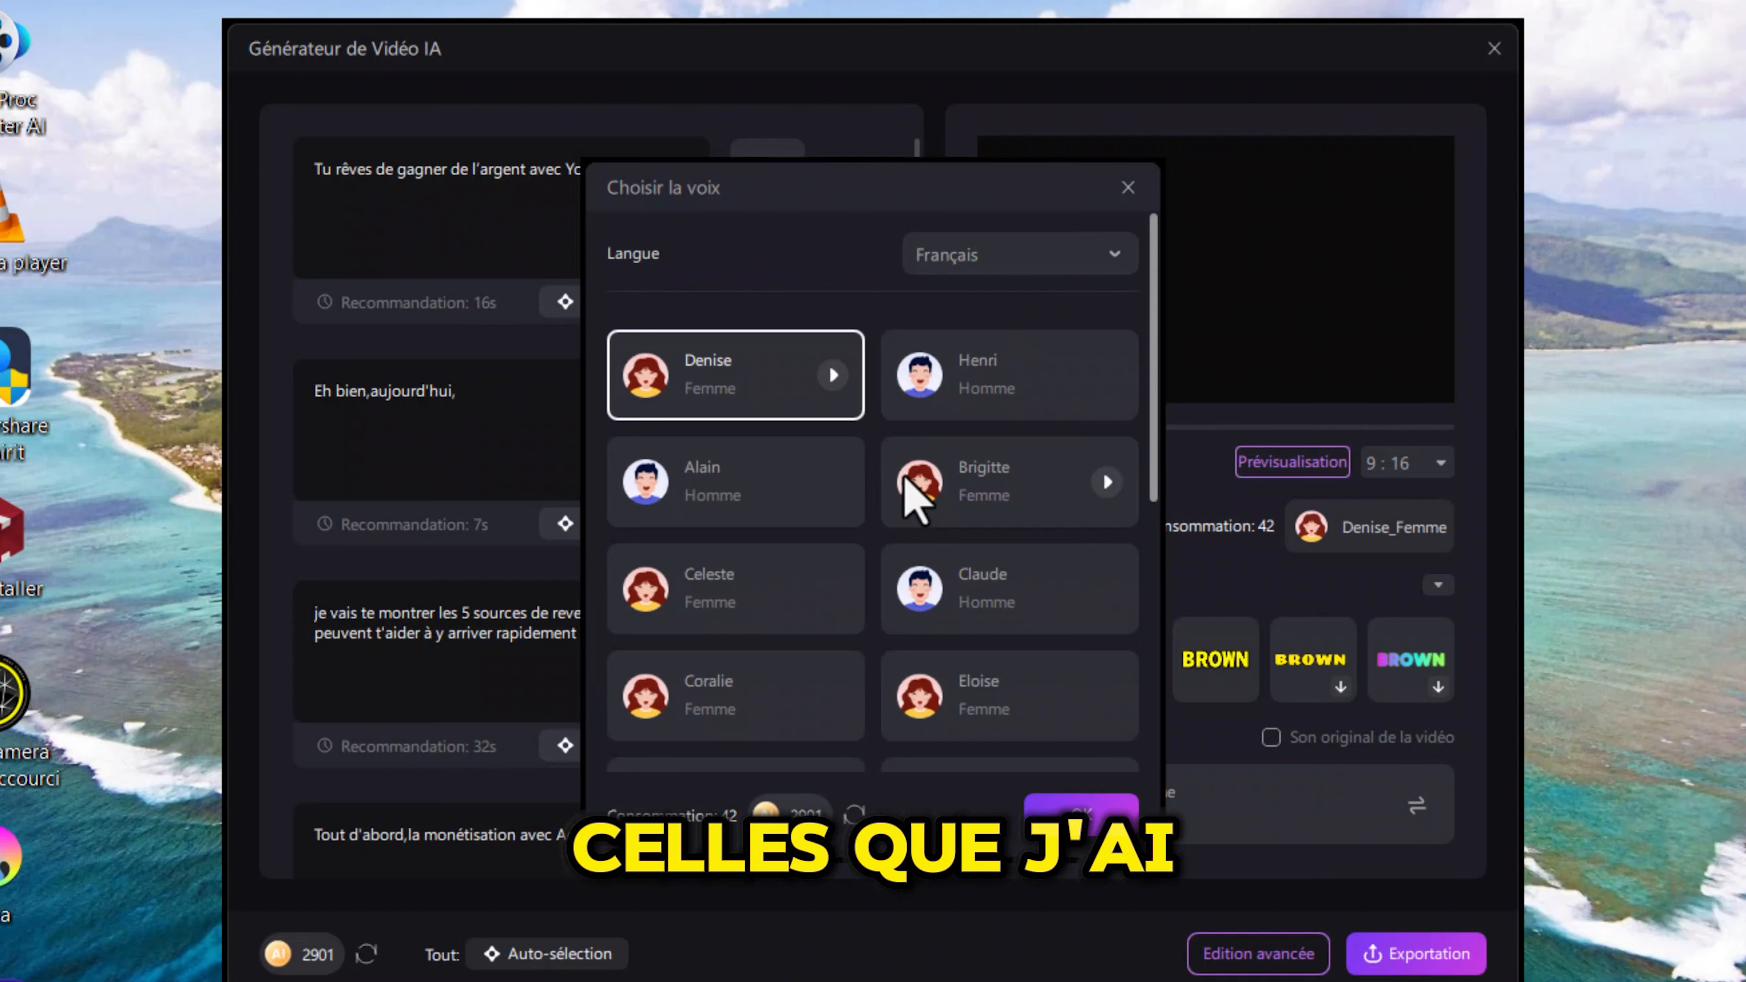
# Step: Preview the Vivienne Multilingue and Lucien Multilingual voices and set Lucien Multilingual as the voice-over voice
pyautogui.scroll(-8, 908, 495)
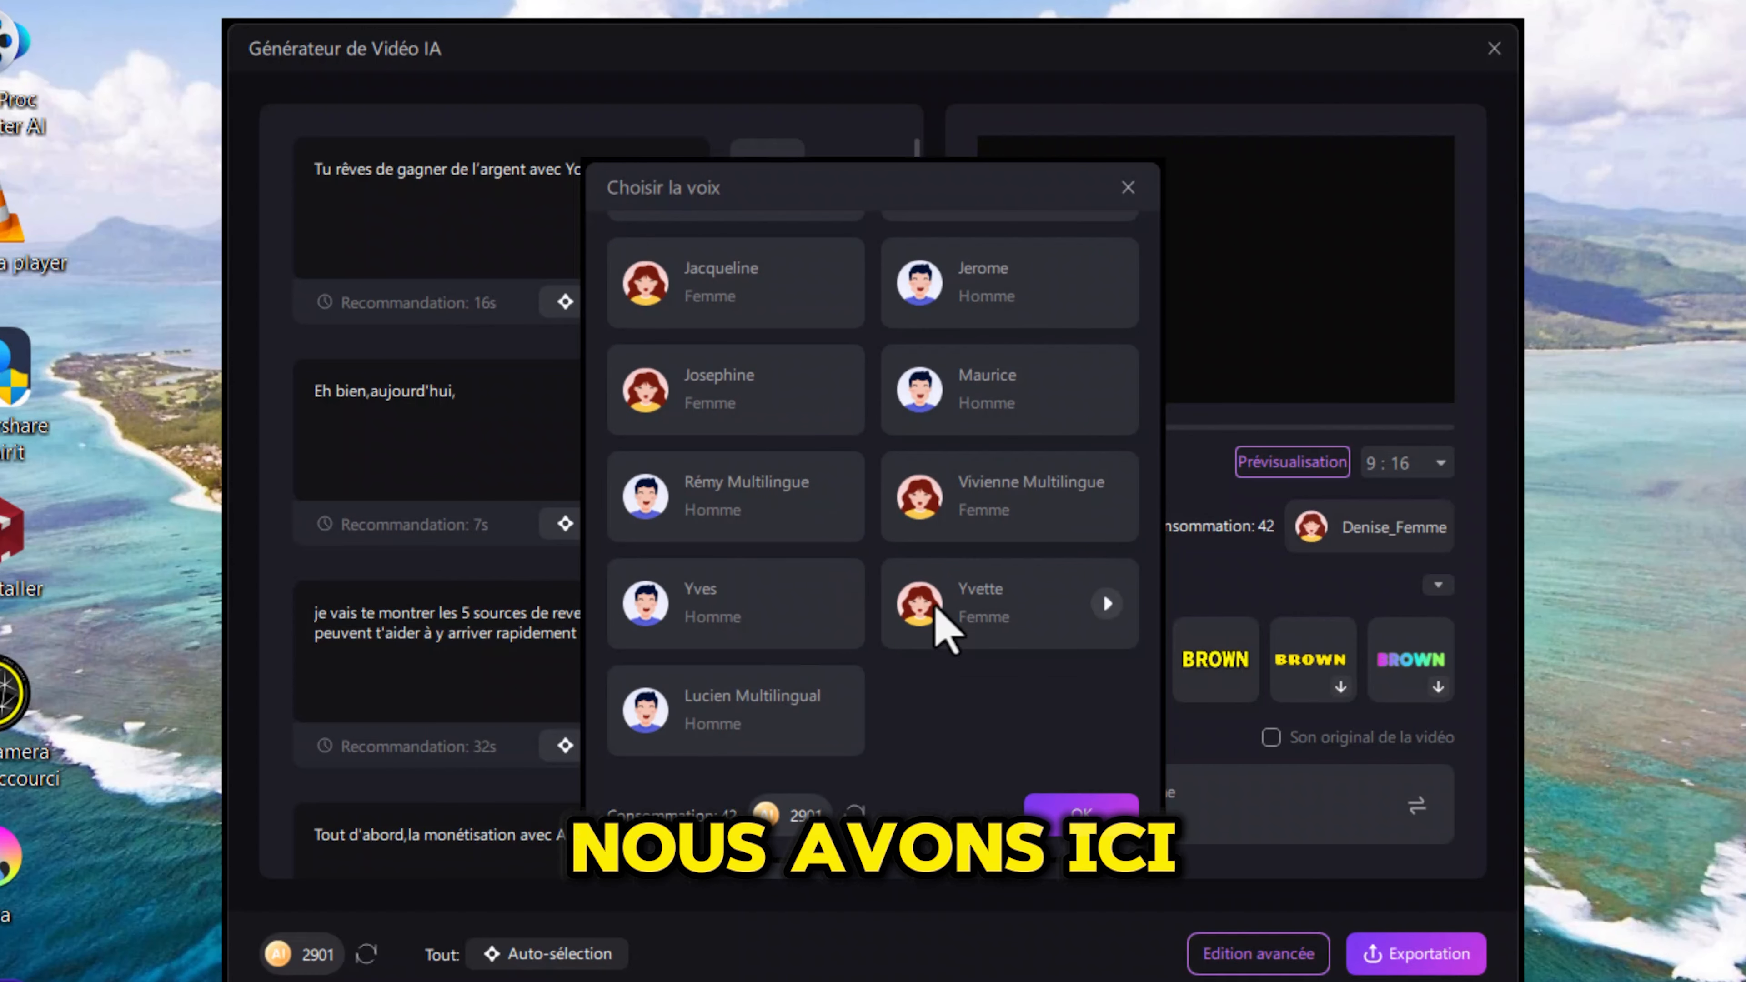
pyautogui.moveTo(1078, 512)
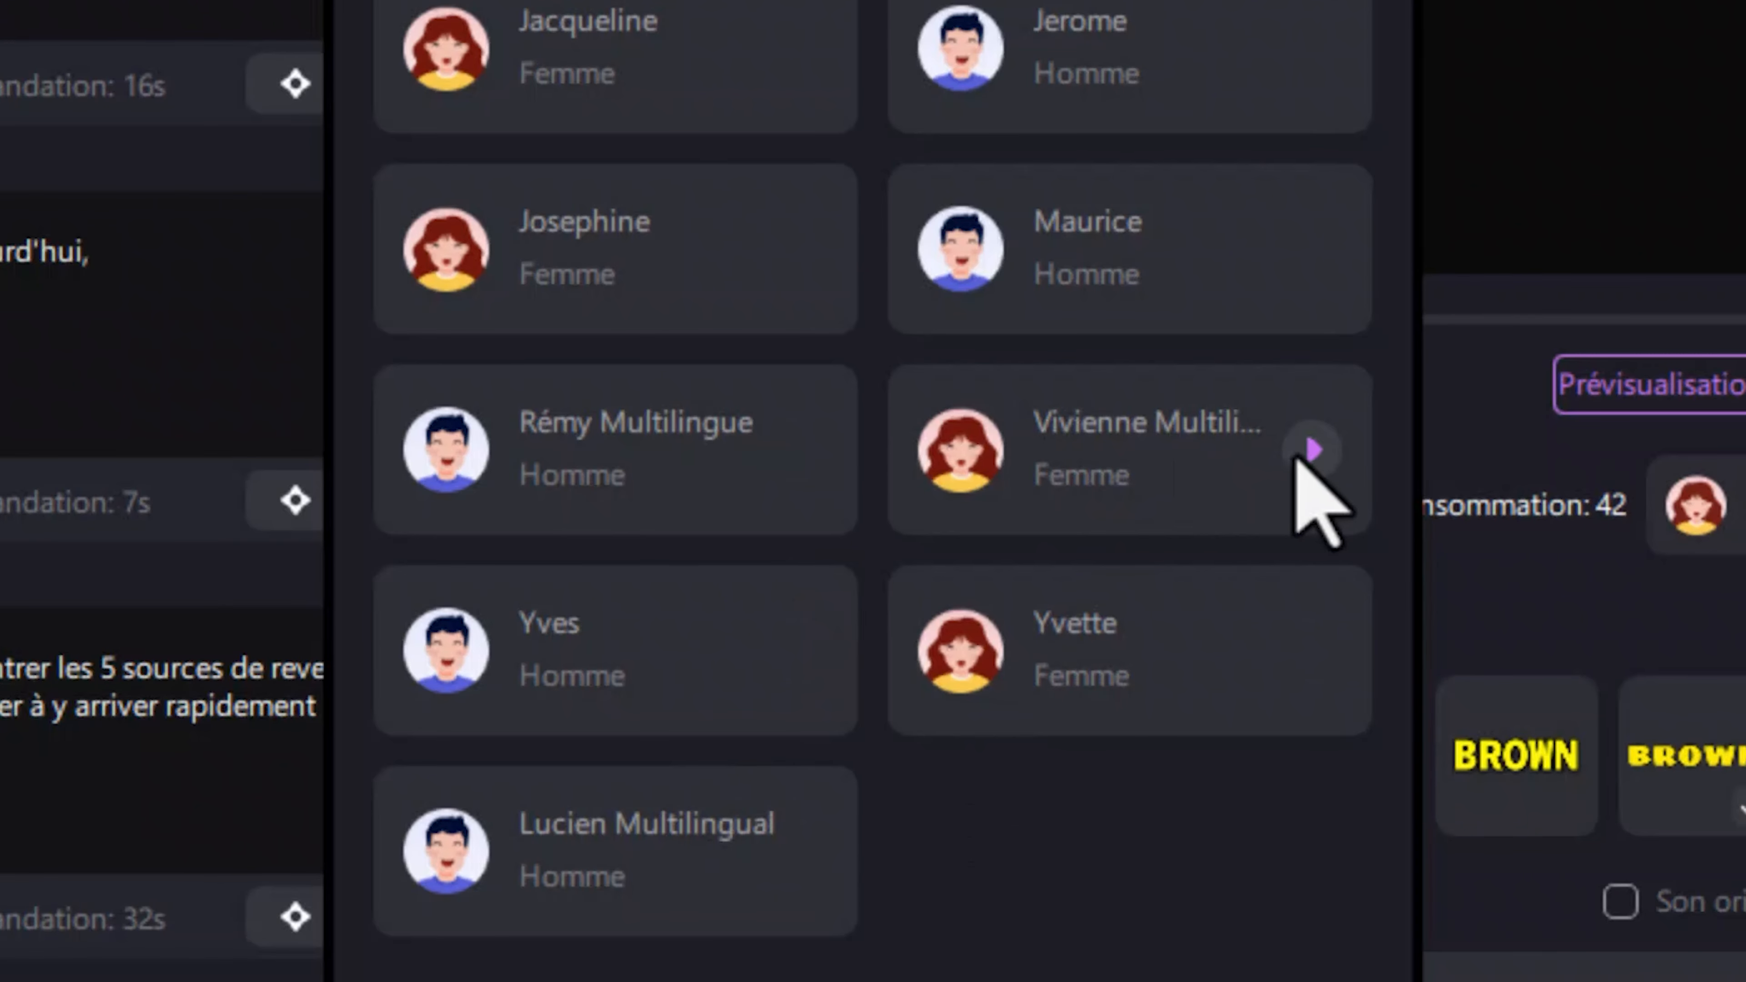
pyautogui.click(1302, 456)
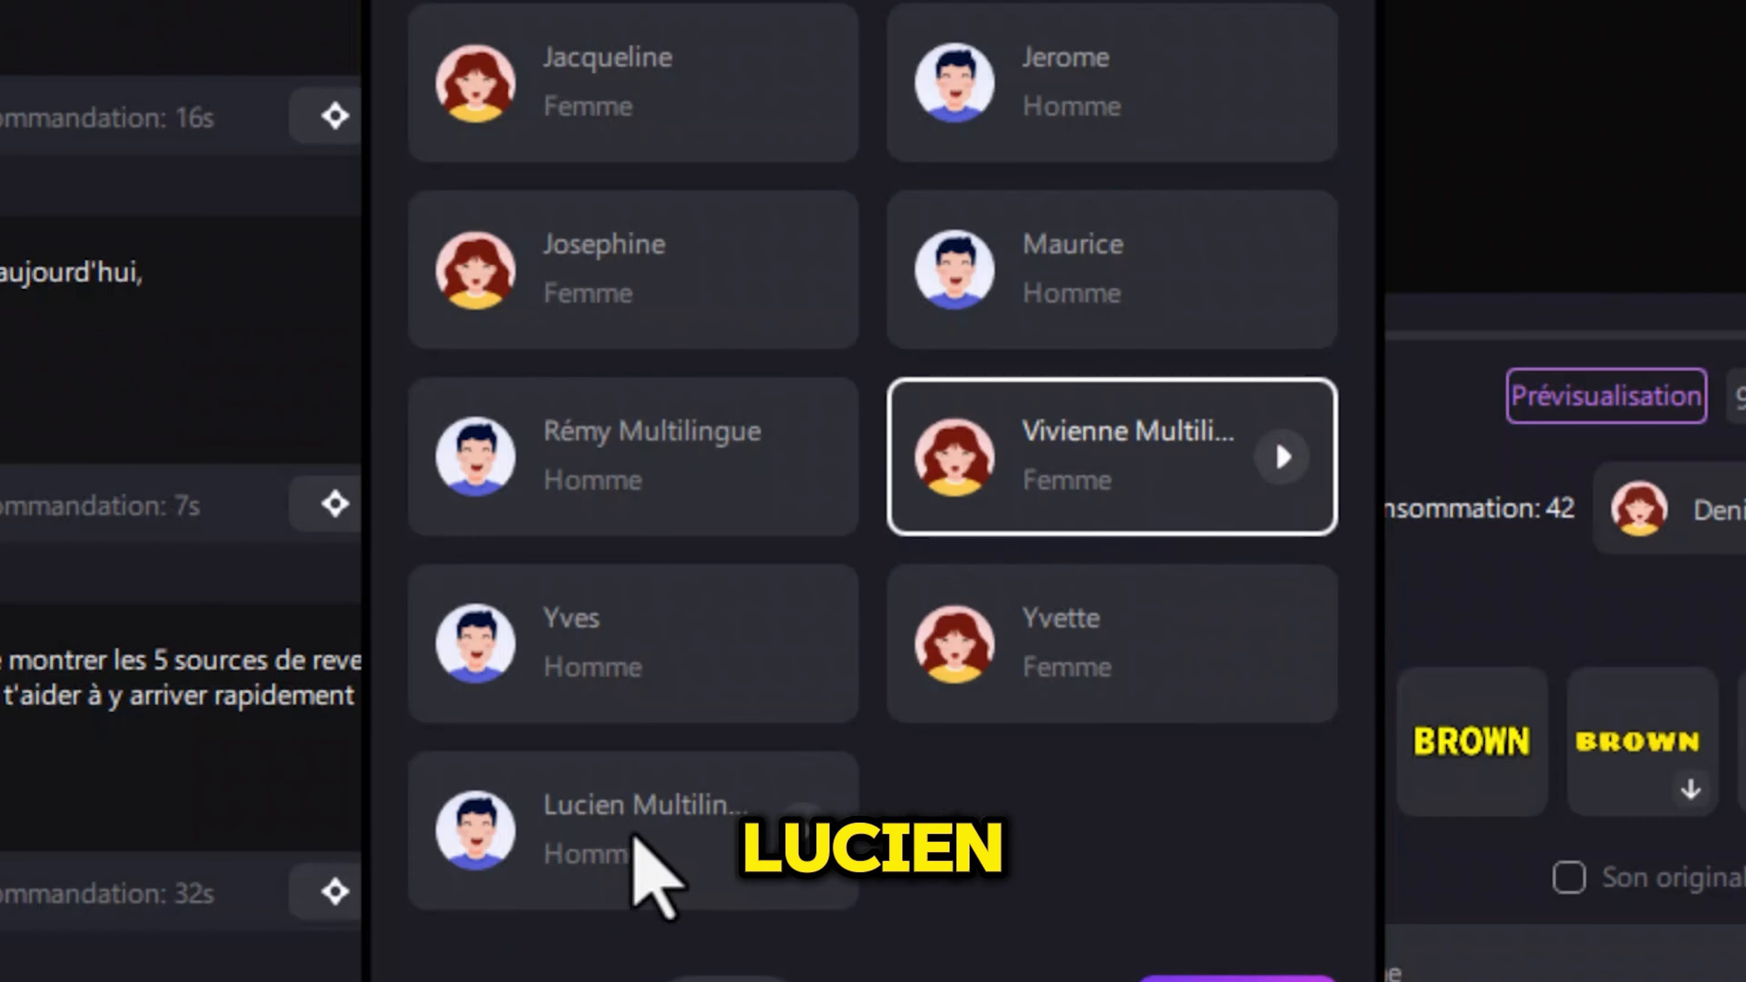
pyautogui.click(799, 828)
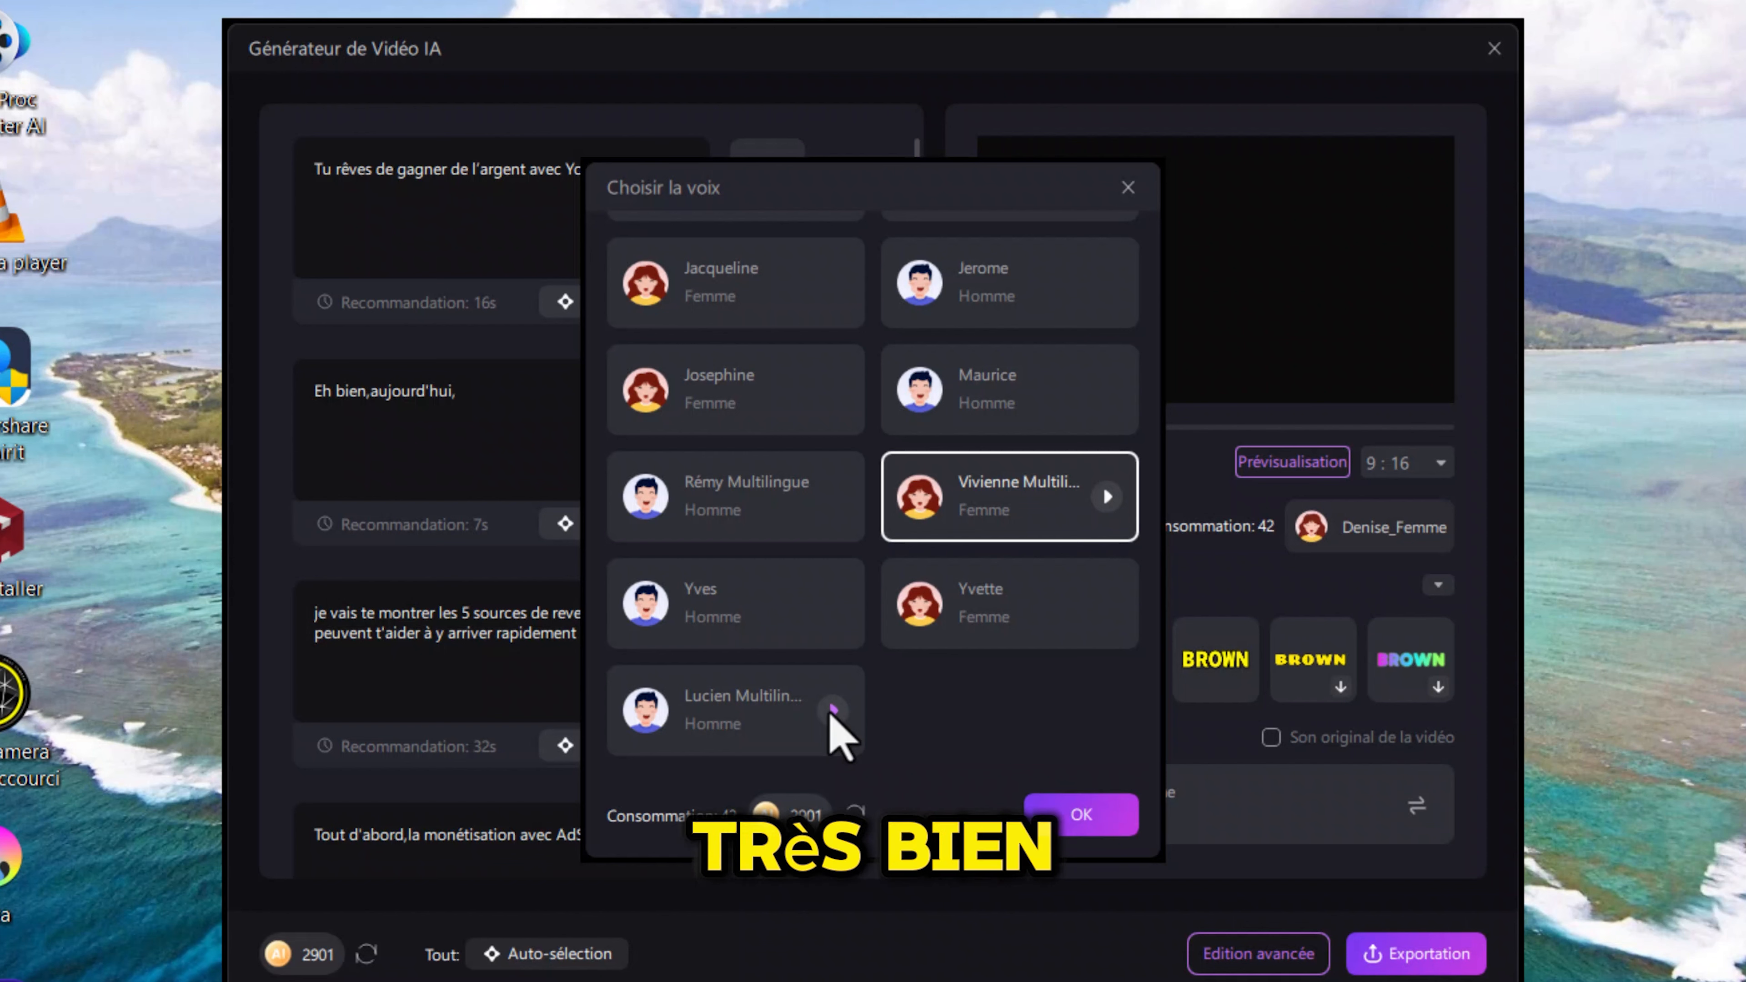
pyautogui.click(830, 714)
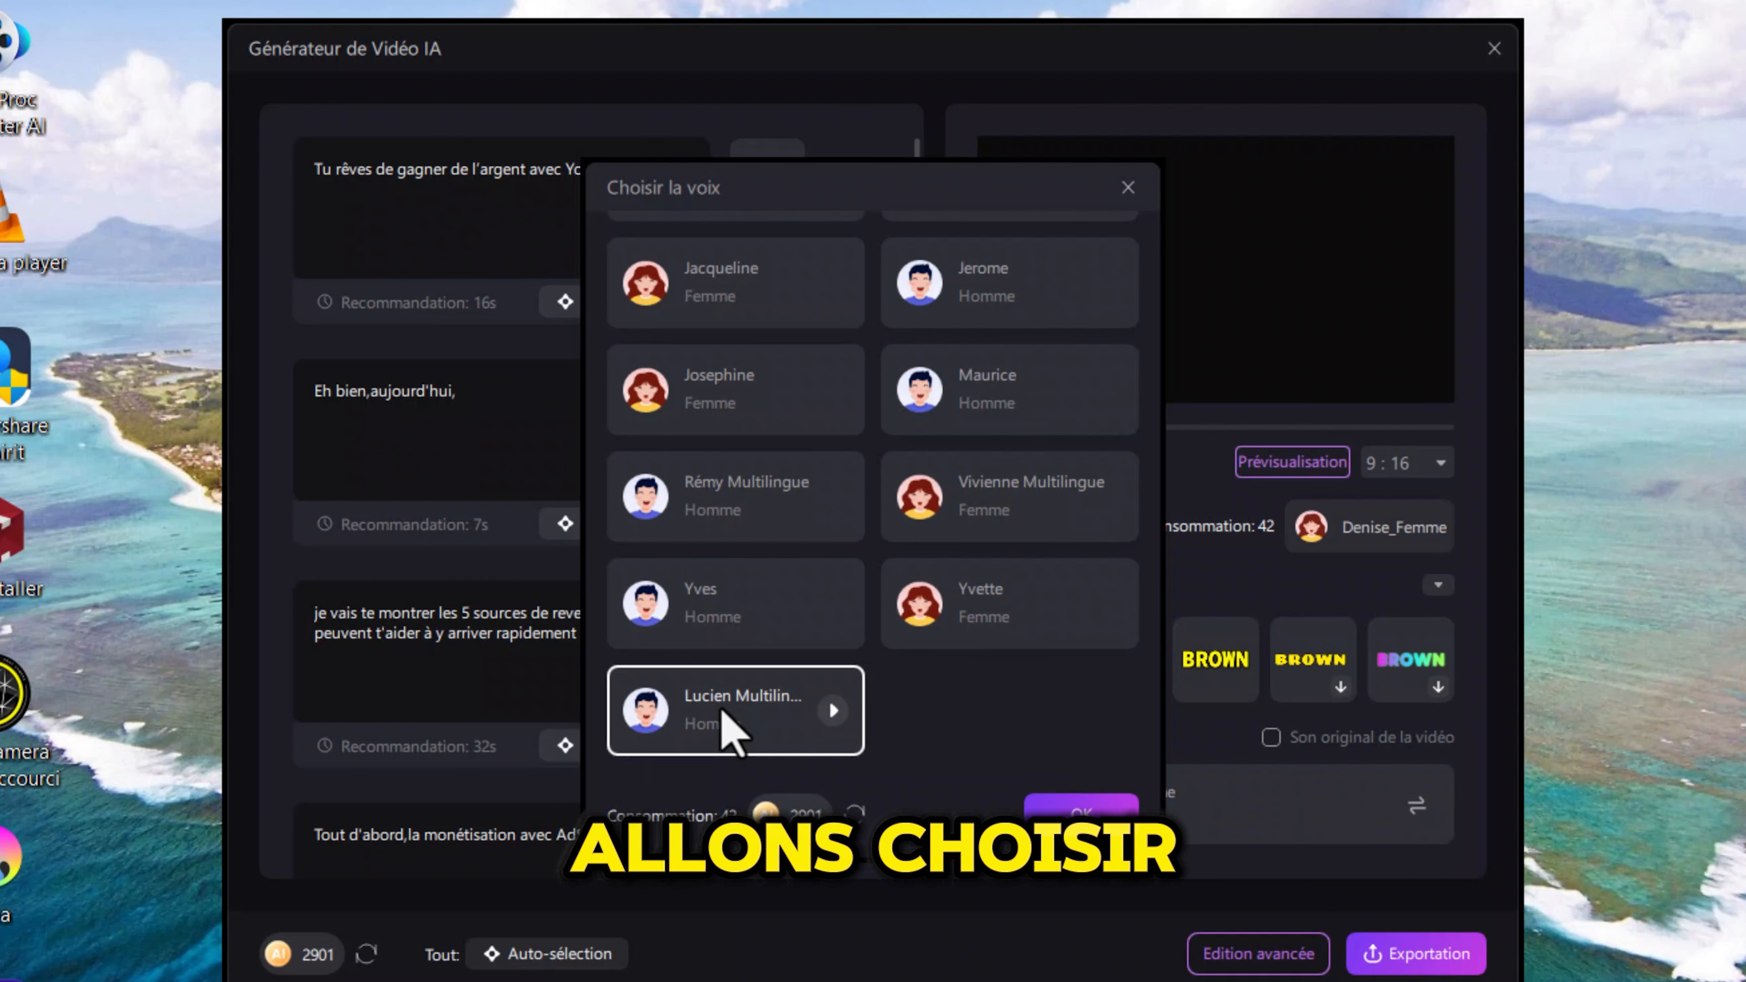
pyautogui.click(1083, 815)
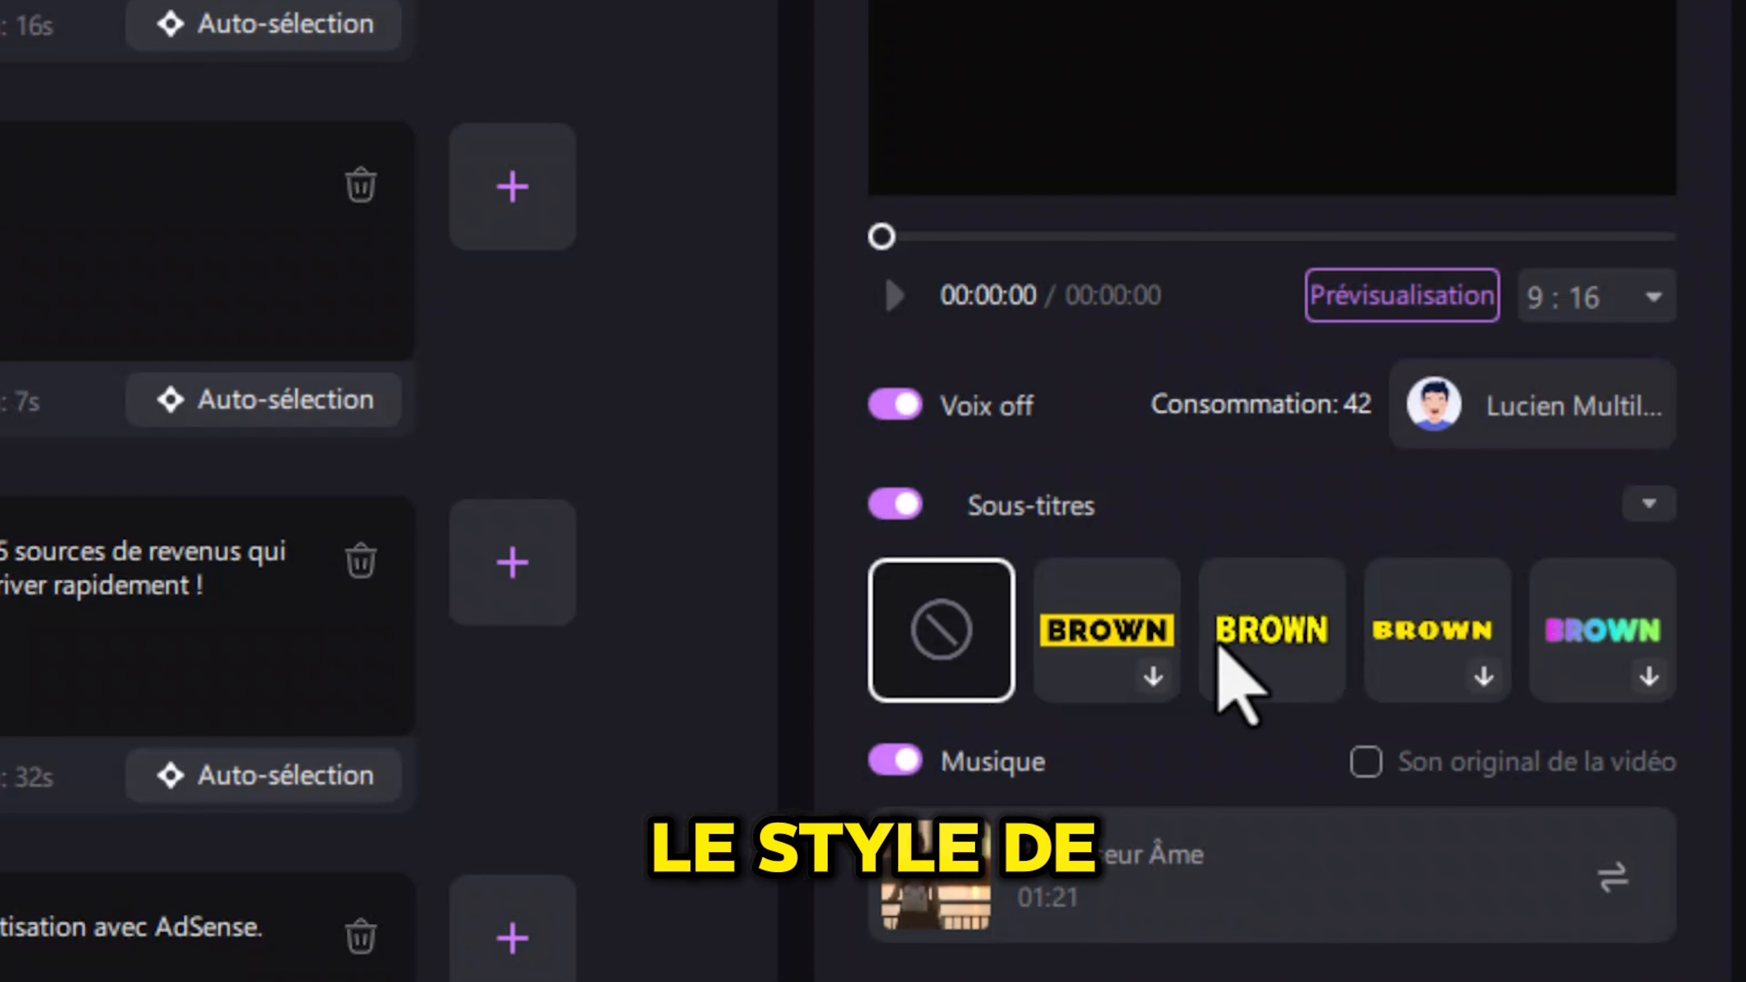
# Step: Browse the full list of subtitle styles and try the slanted light-blue one
pyautogui.click(1649, 504)
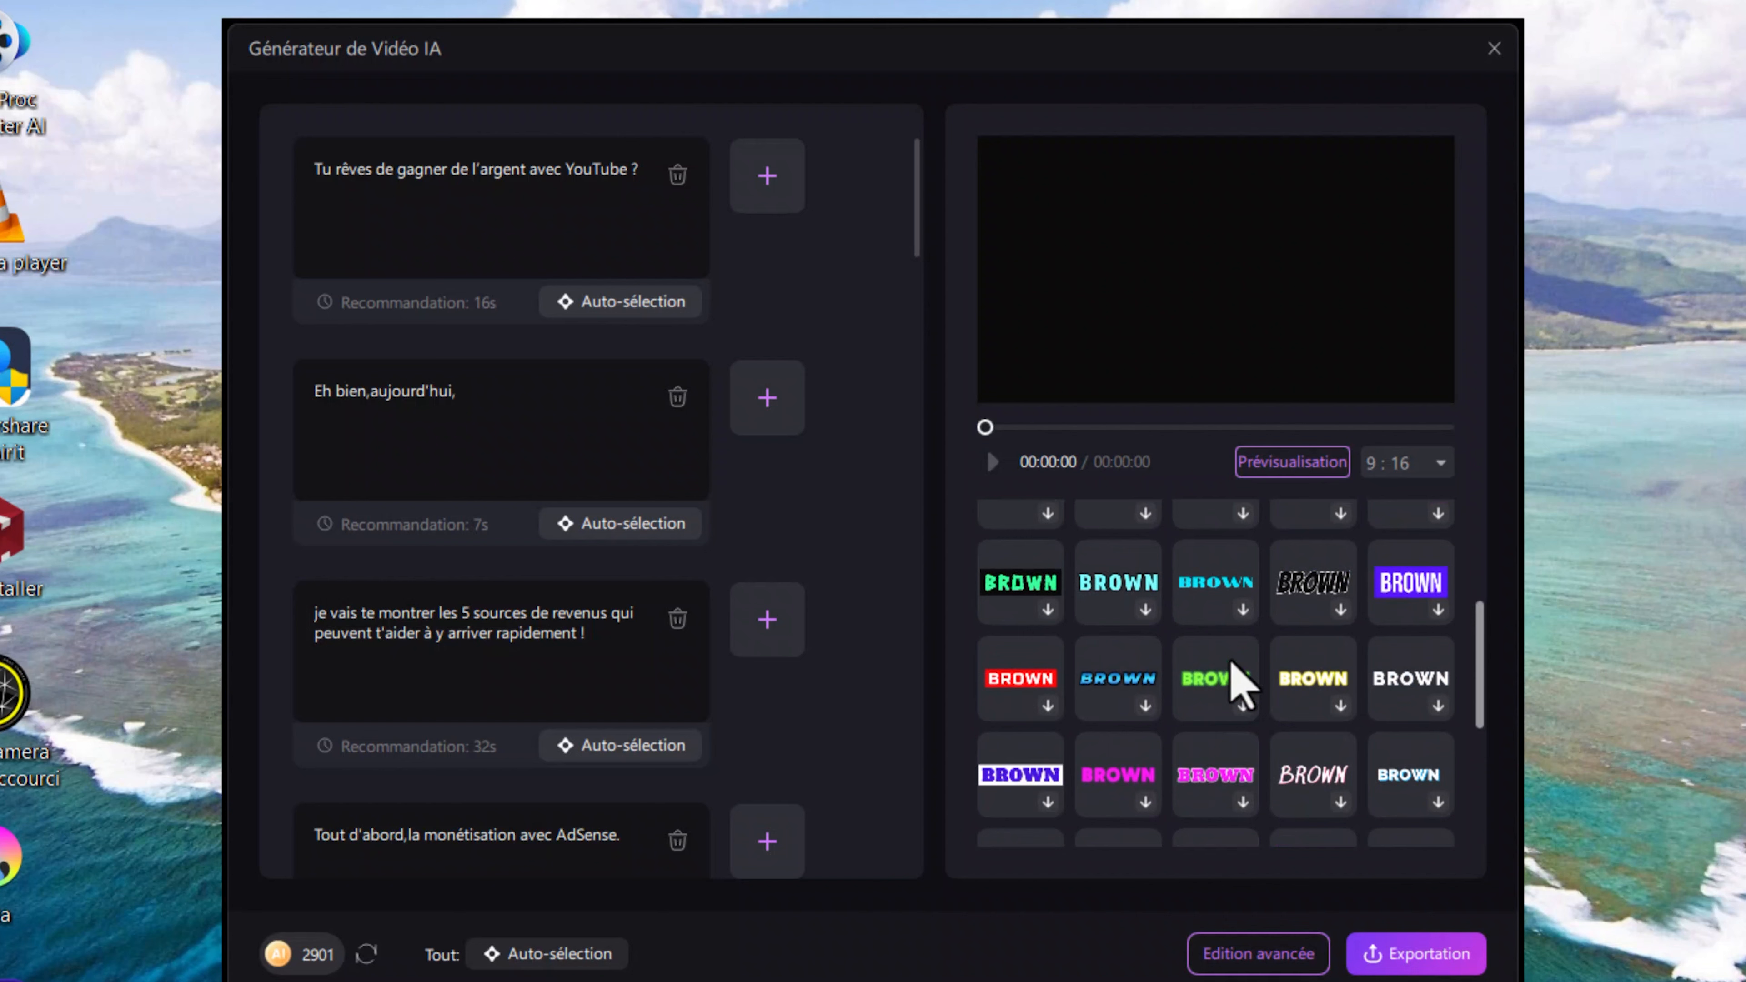
pyautogui.click(1137, 680)
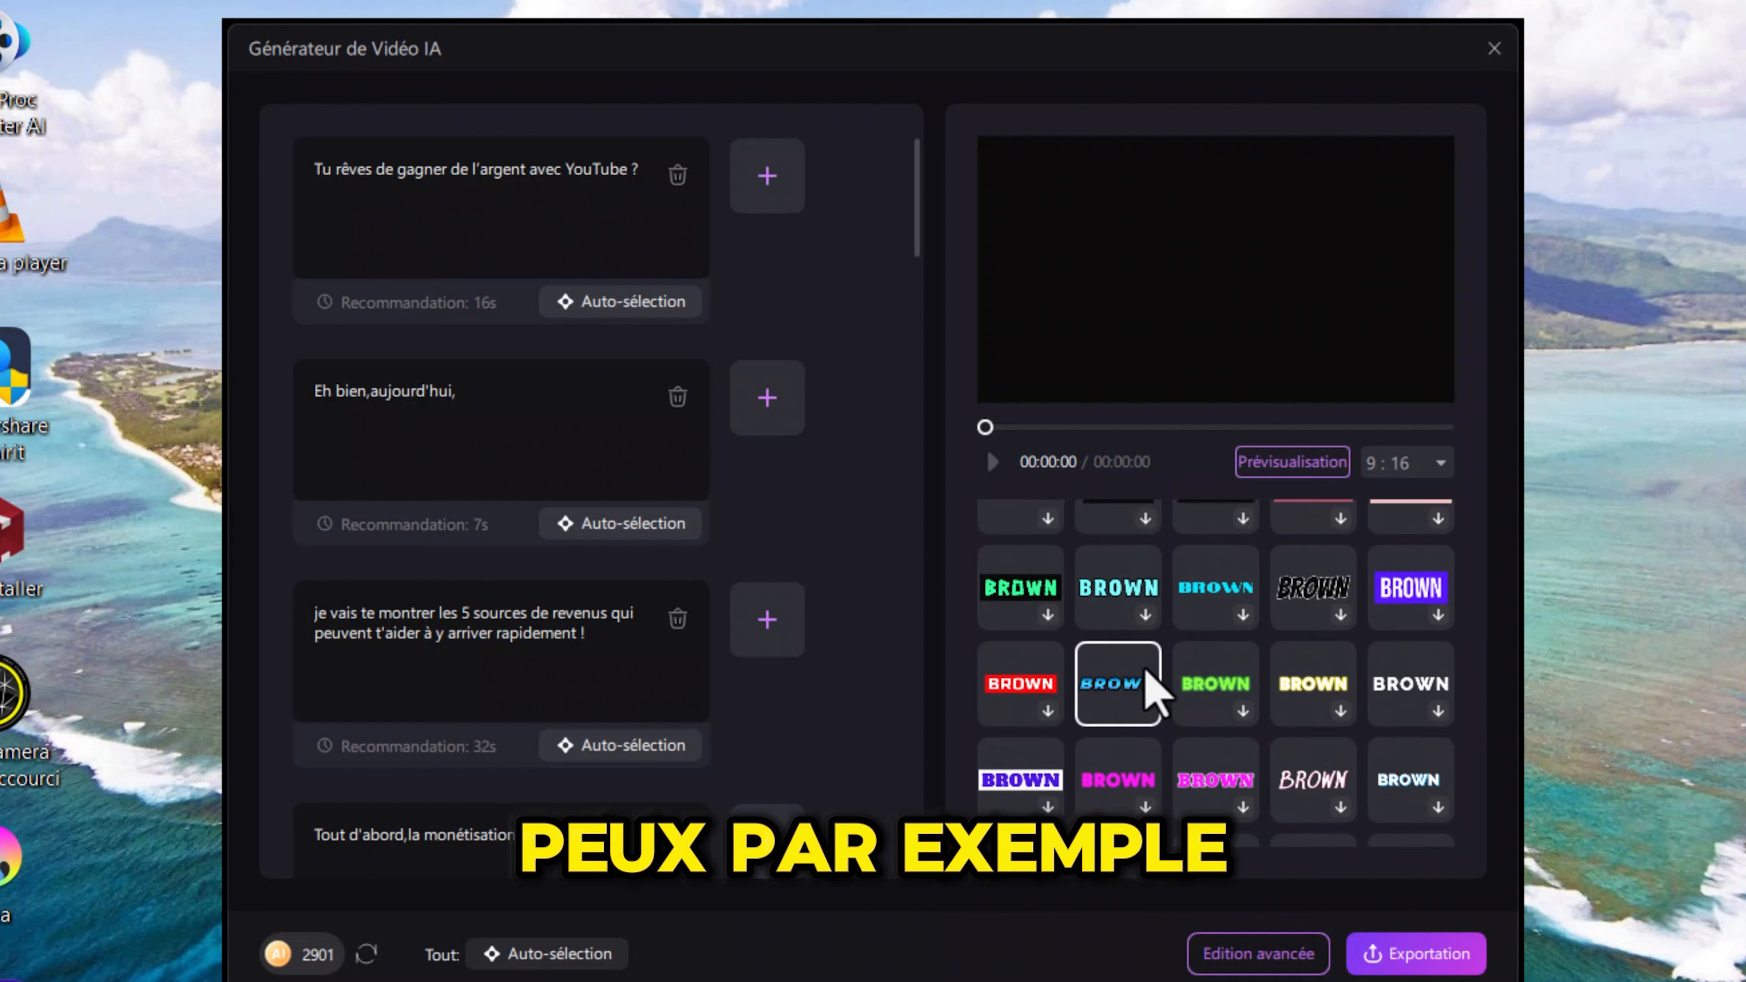
pyautogui.scroll(-5, 1120, 688)
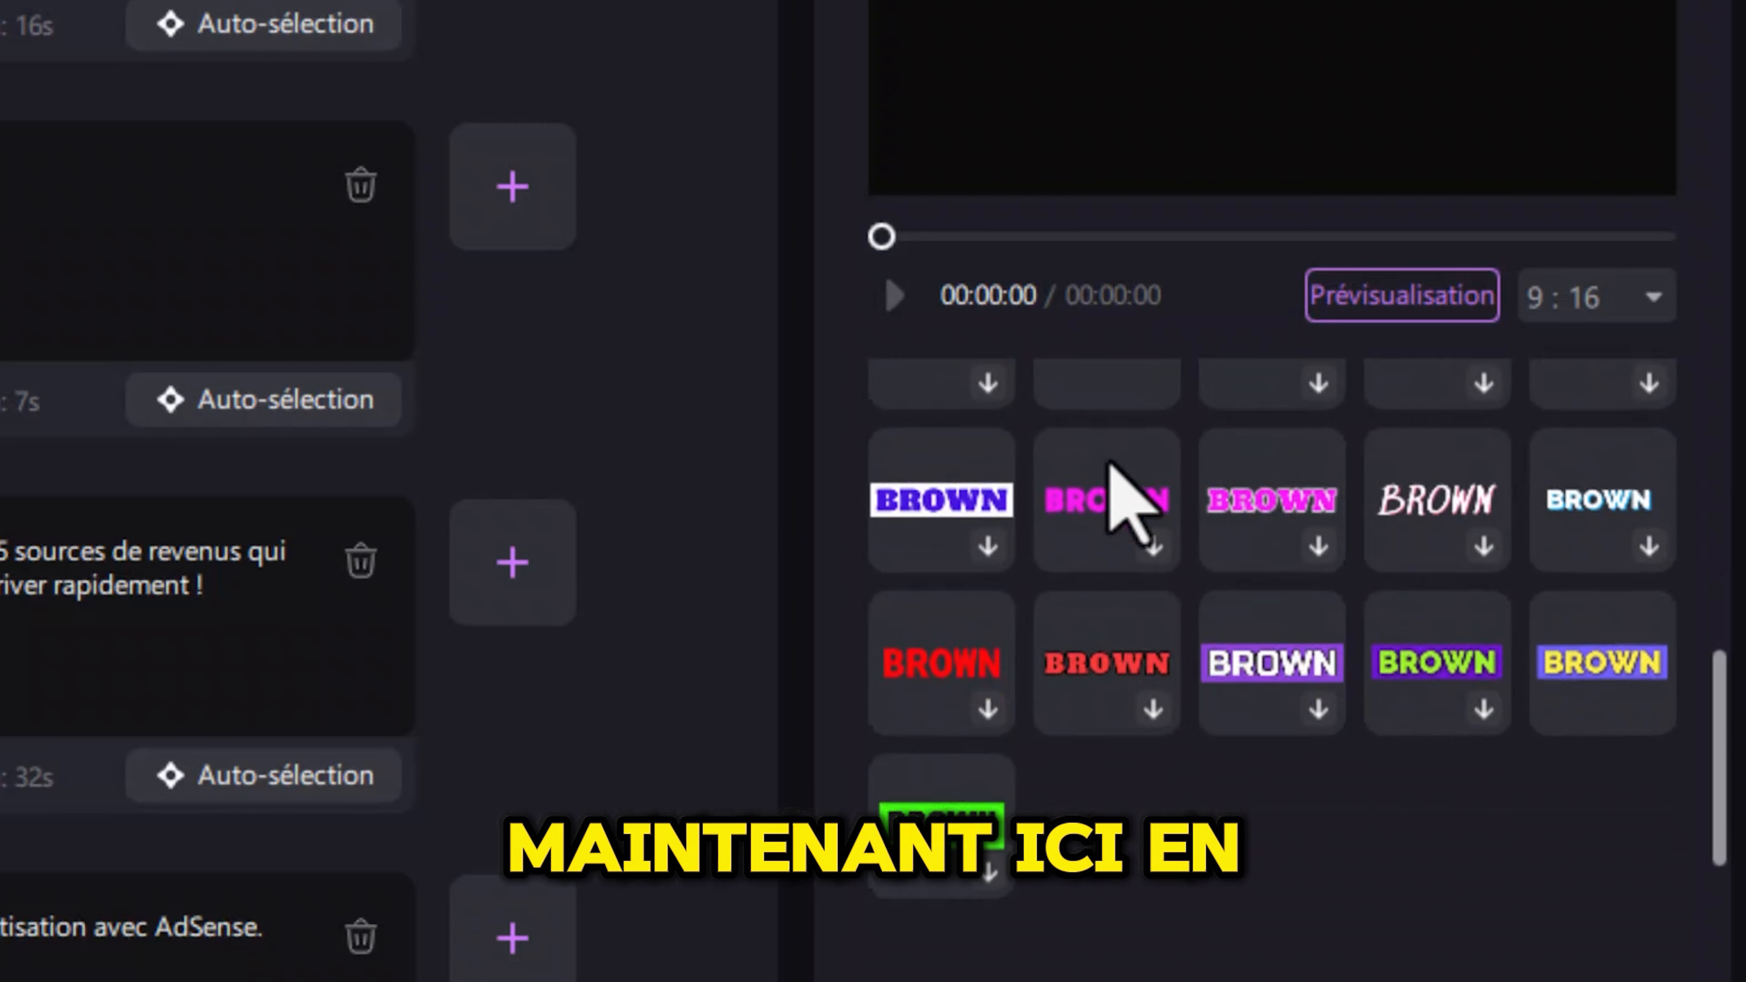
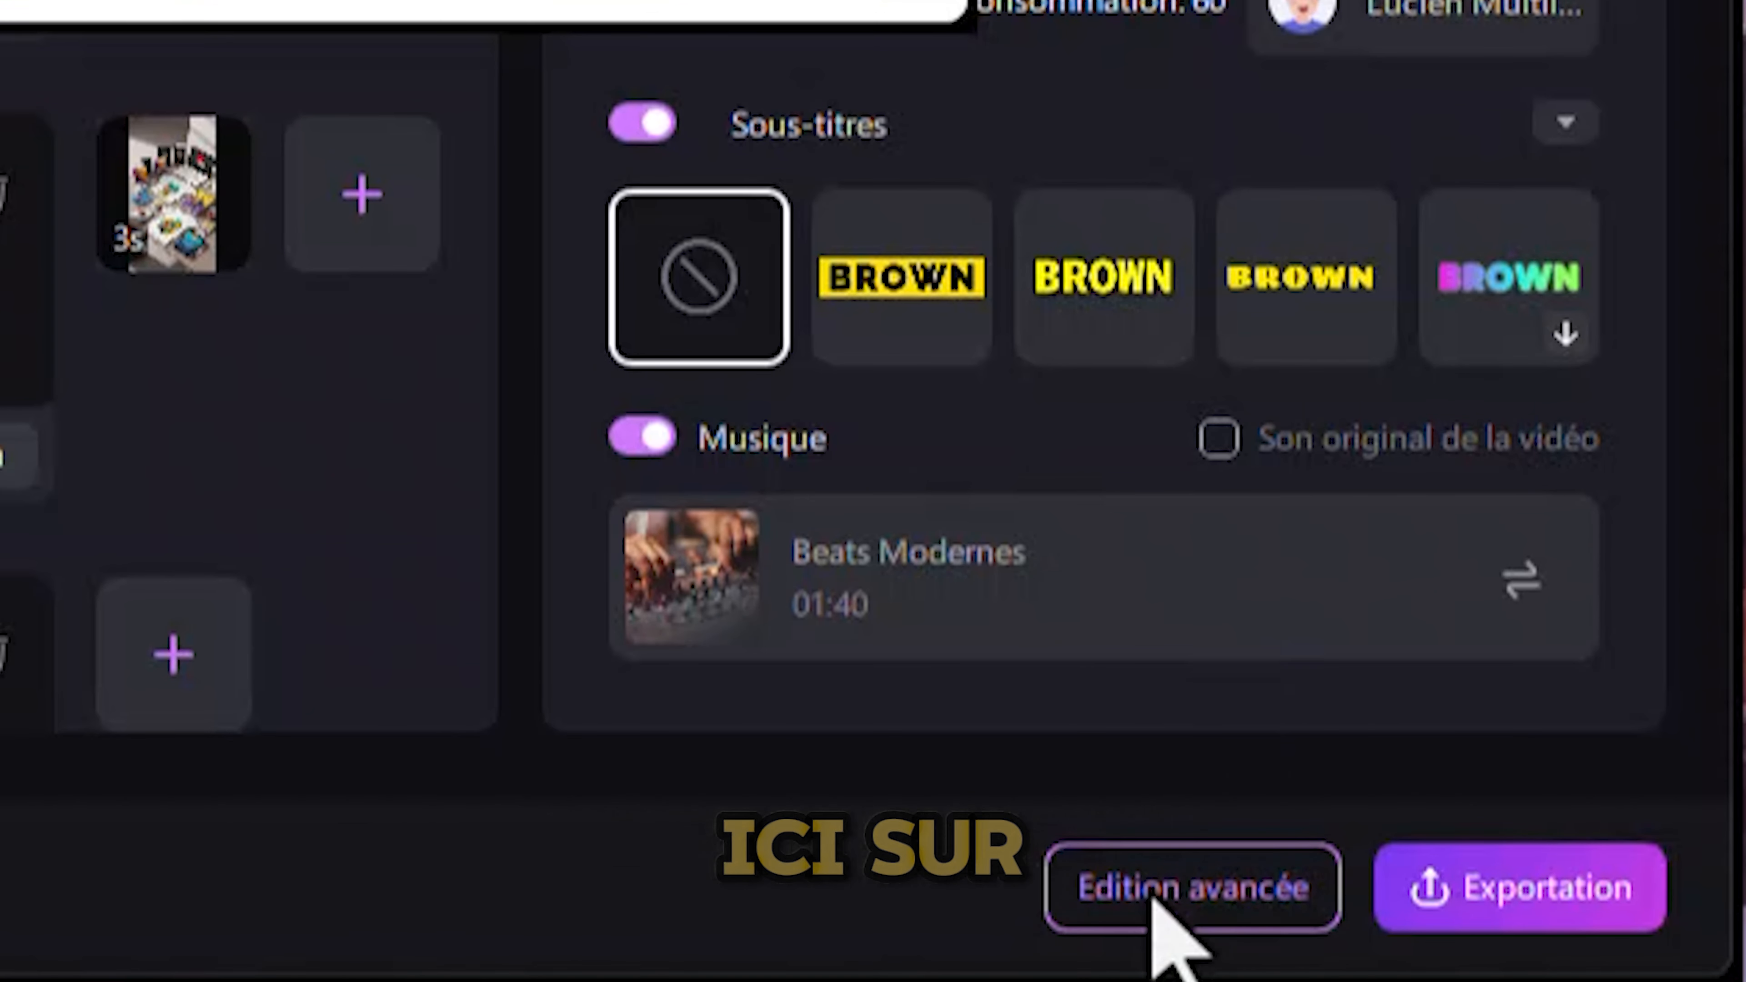
# Step: Open the video in advanced editing and shorten the first image clip to its 2-second voice-over
pyautogui.click(1155, 915)
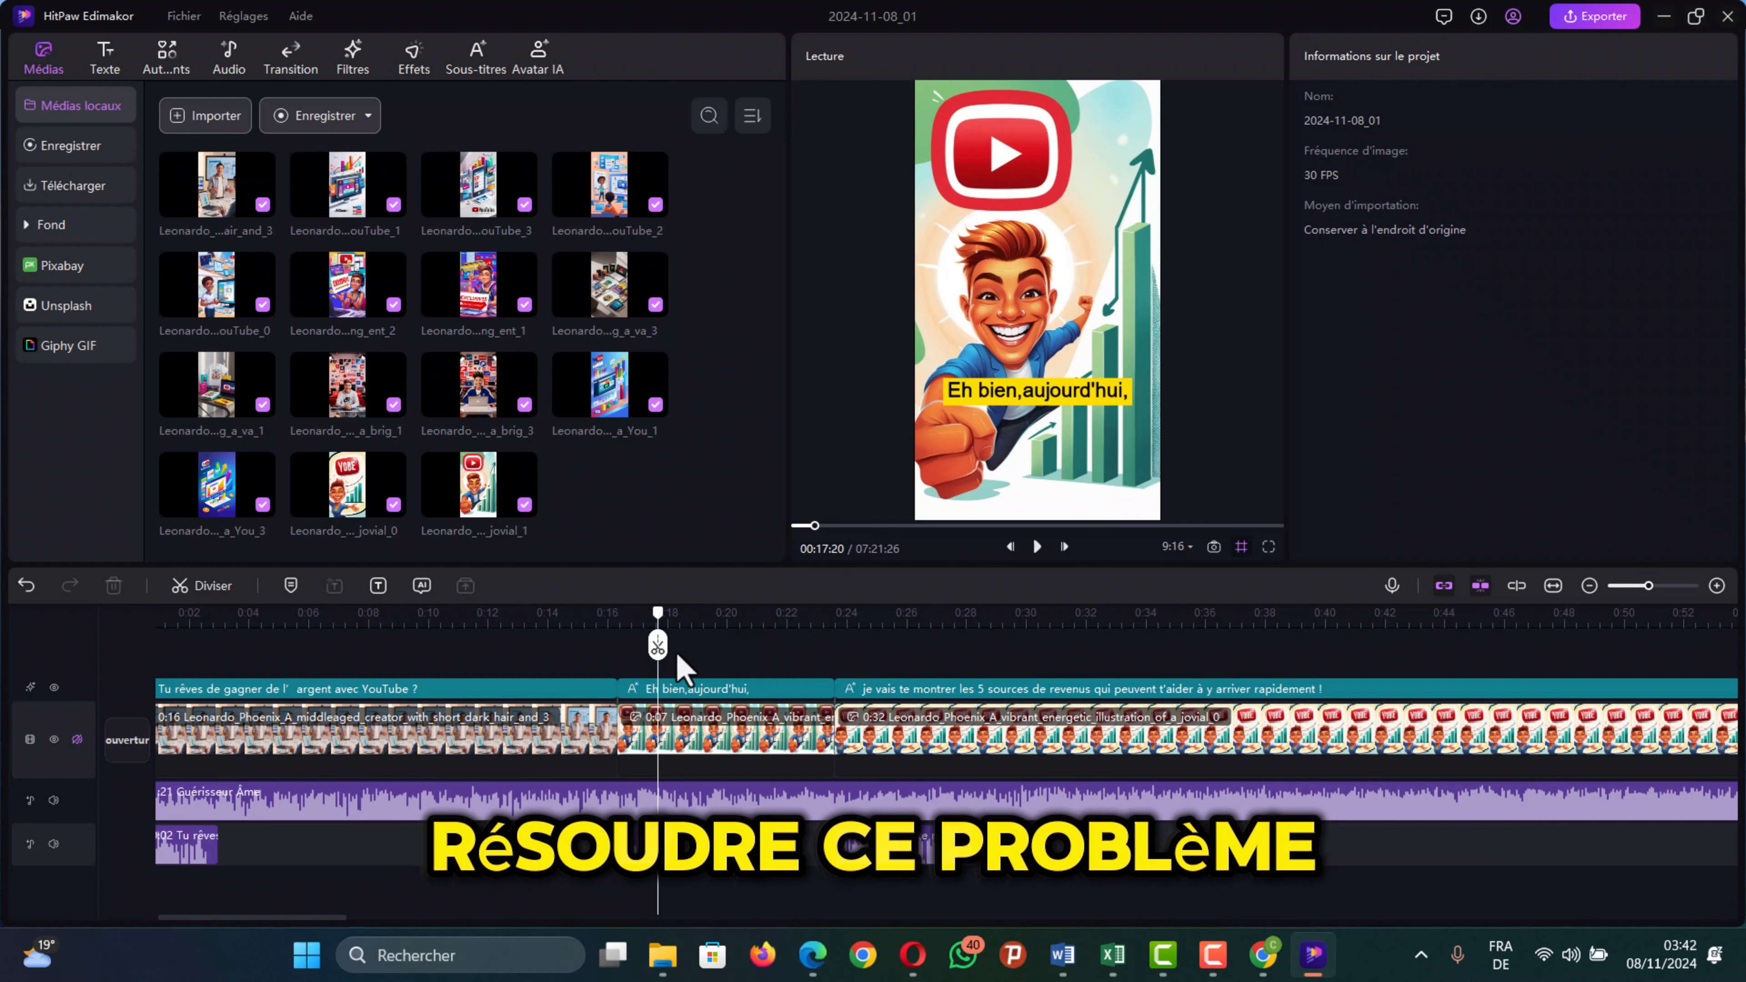
pyautogui.click(536, 747)
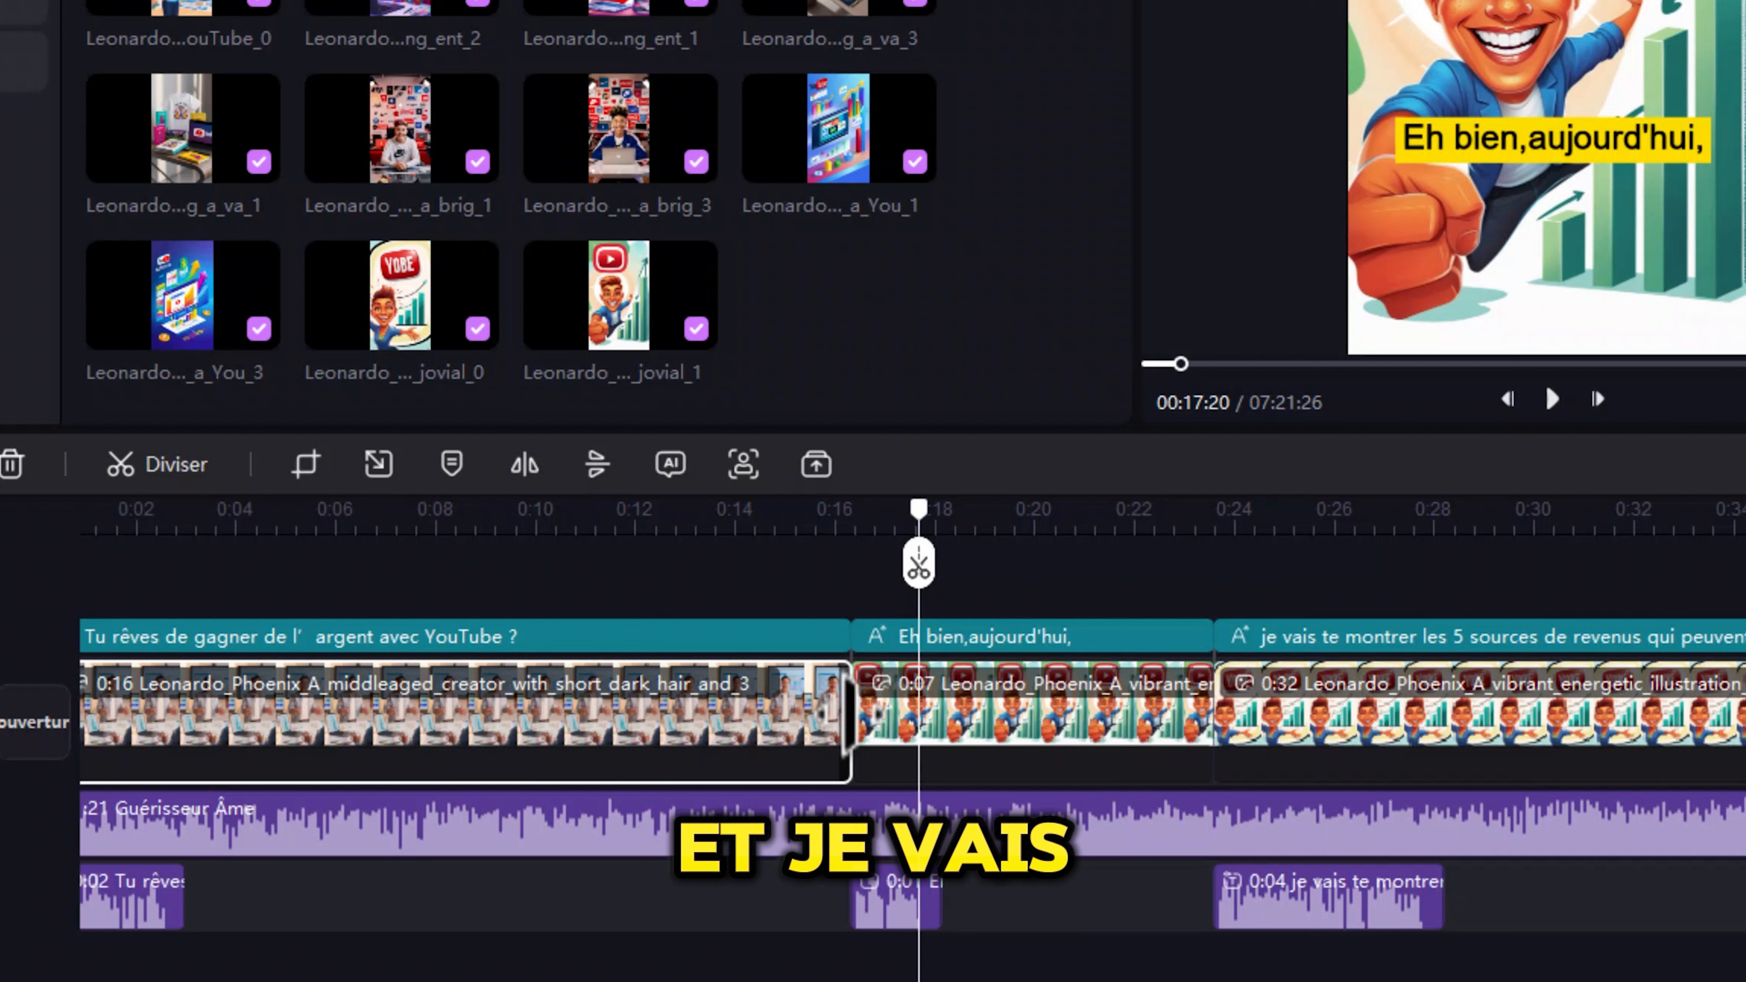
pyautogui.moveTo(615, 756); pyautogui.dragTo(183, 763)
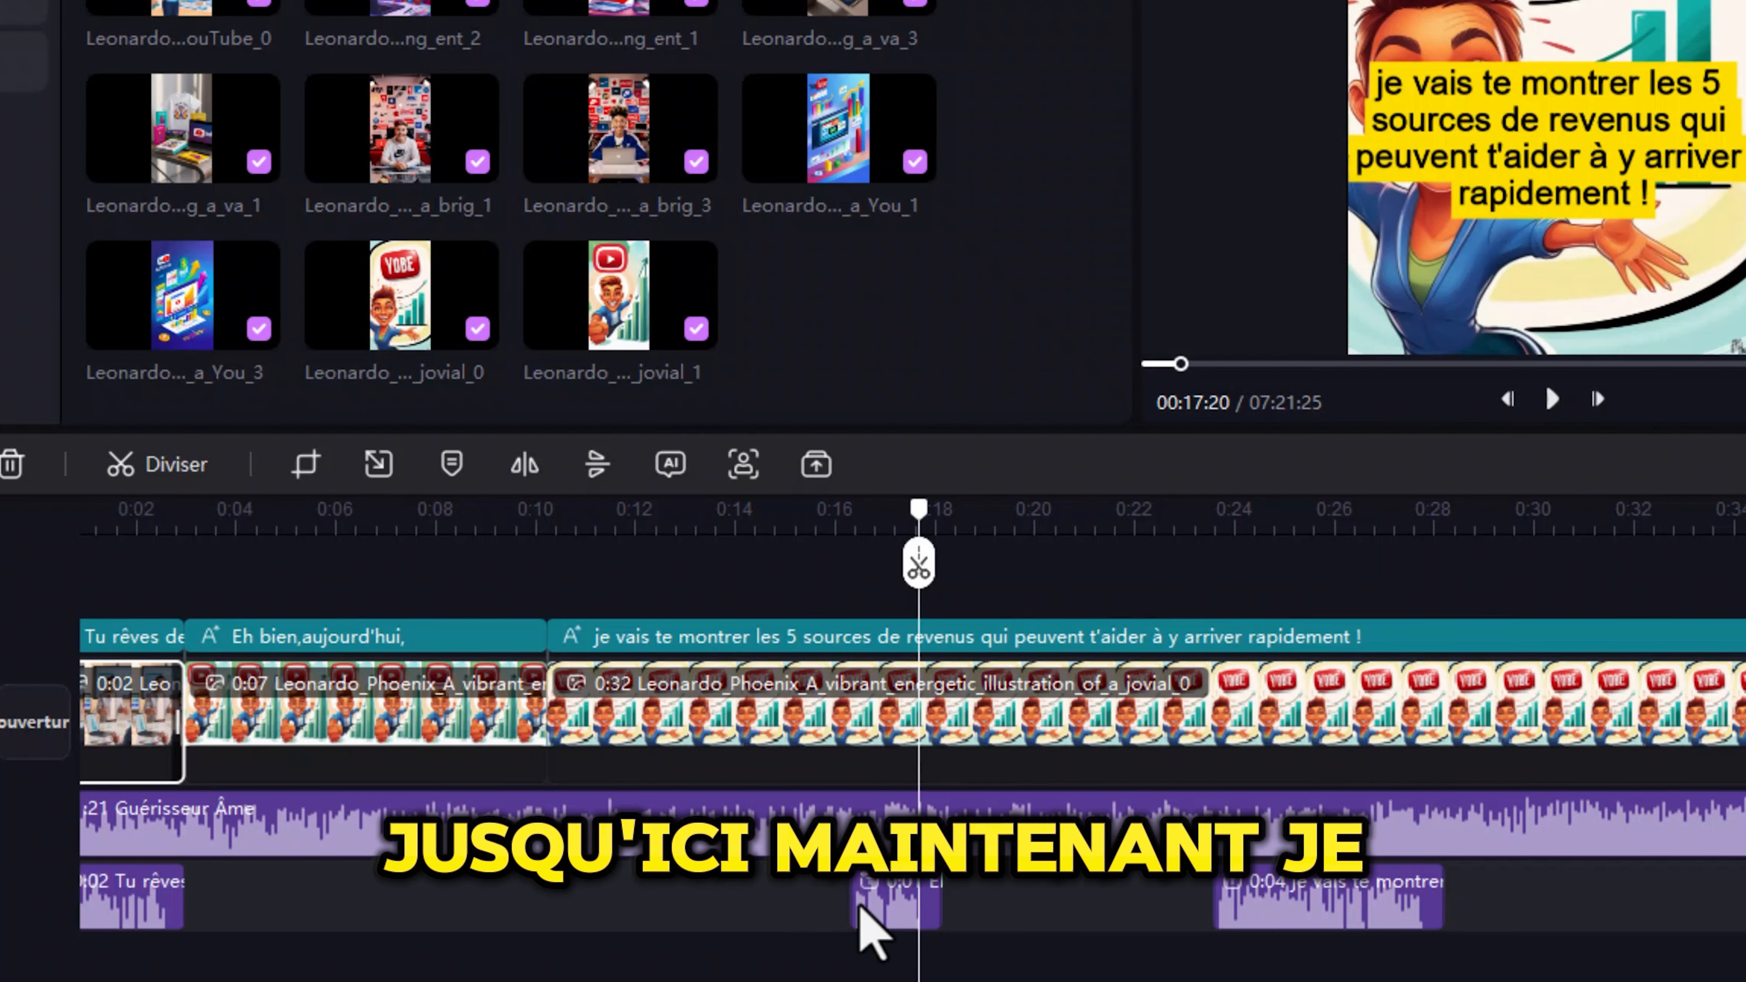
# Step: Move the second and third voice-over clips up to close the gaps and shorten their image clips to match
pyautogui.moveTo(902, 909); pyautogui.dragTo(303, 886)
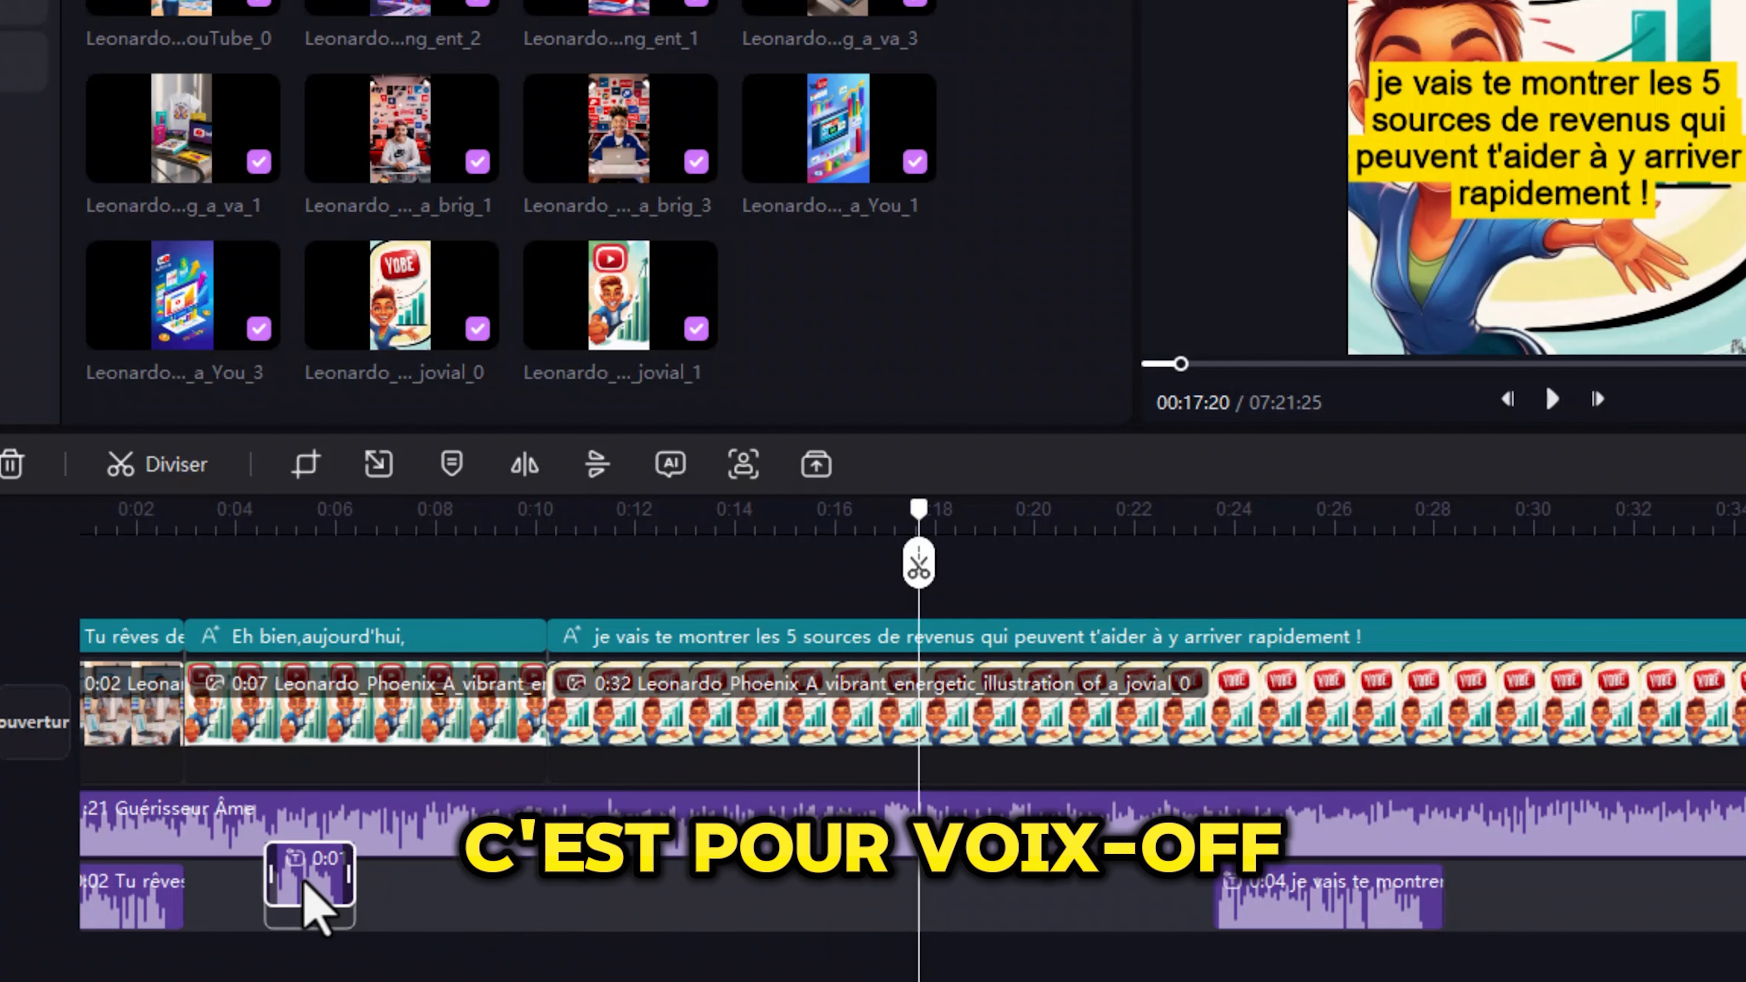
pyautogui.click(536, 719)
pyautogui.moveTo(536, 719); pyautogui.dragTo(308, 733)
pyautogui.moveTo(1275, 893); pyautogui.dragTo(338, 887)
pyautogui.moveTo(985, 853); pyautogui.dragTo(378, 852)
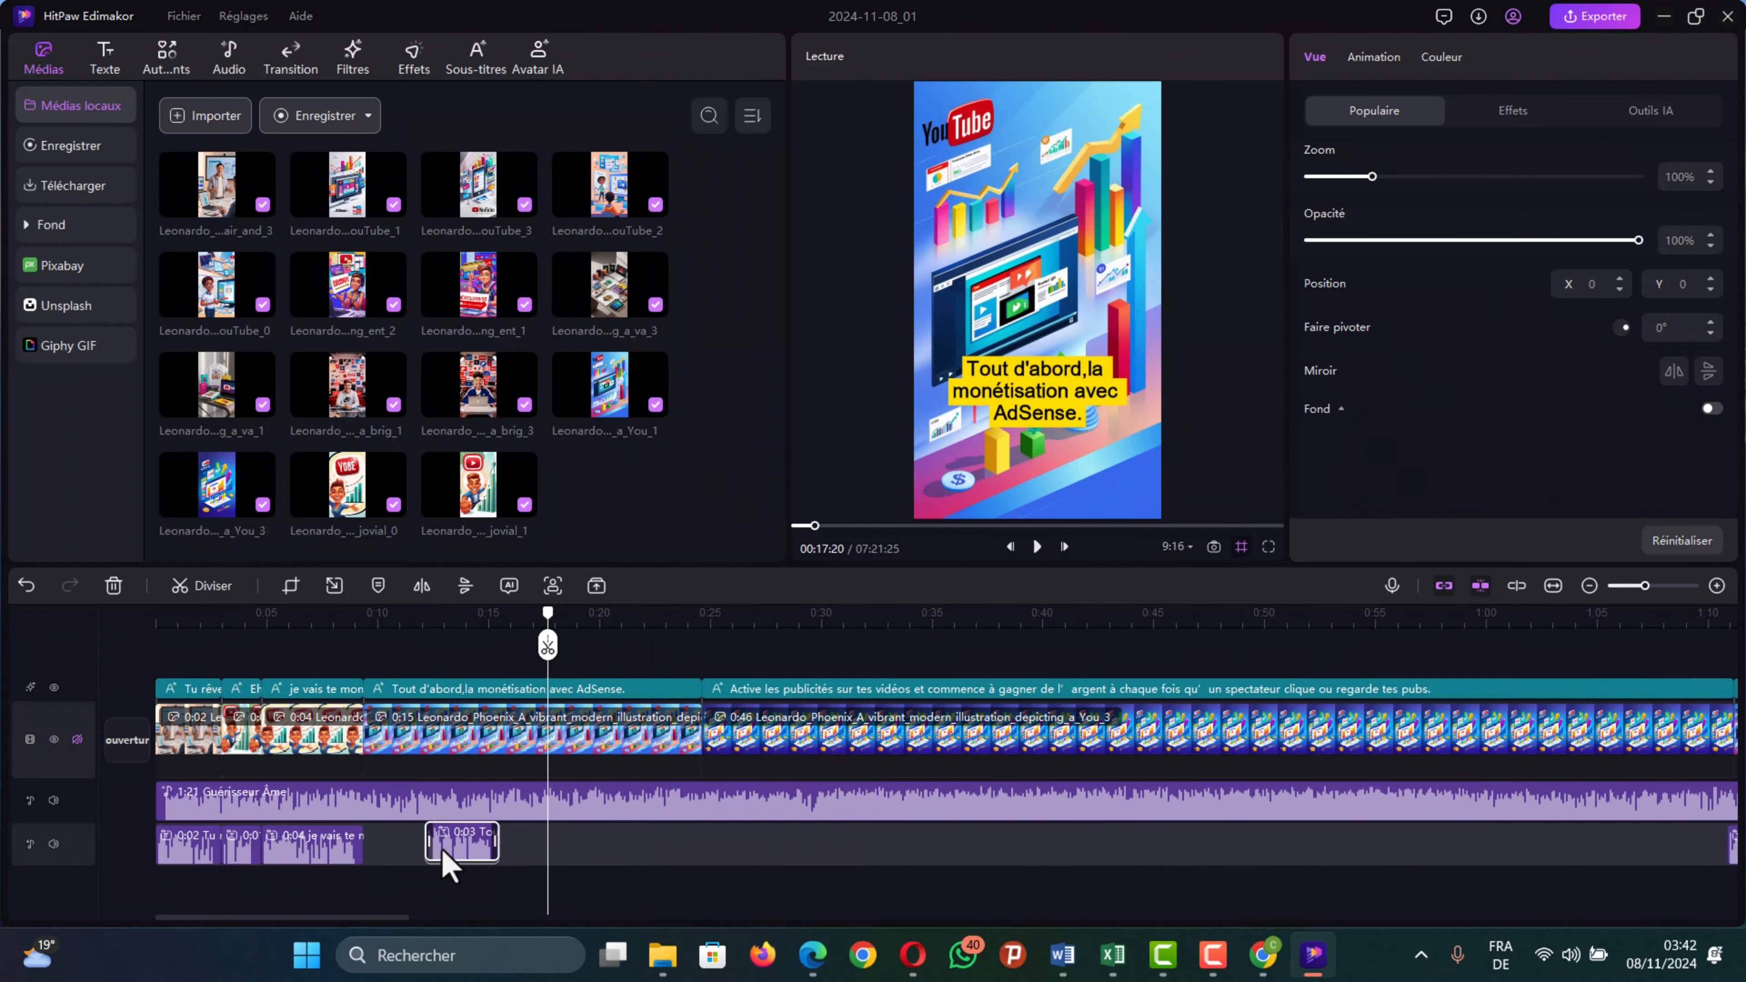
# Step: Continue matching the AdSense image clip to its voice-over and close the gaps between the following voice-over clips
pyautogui.moveTo(1189, 730); pyautogui.dragTo(492, 732)
pyautogui.moveTo(347, 848); pyautogui.dragTo(290, 848)
pyautogui.click(292, 850)
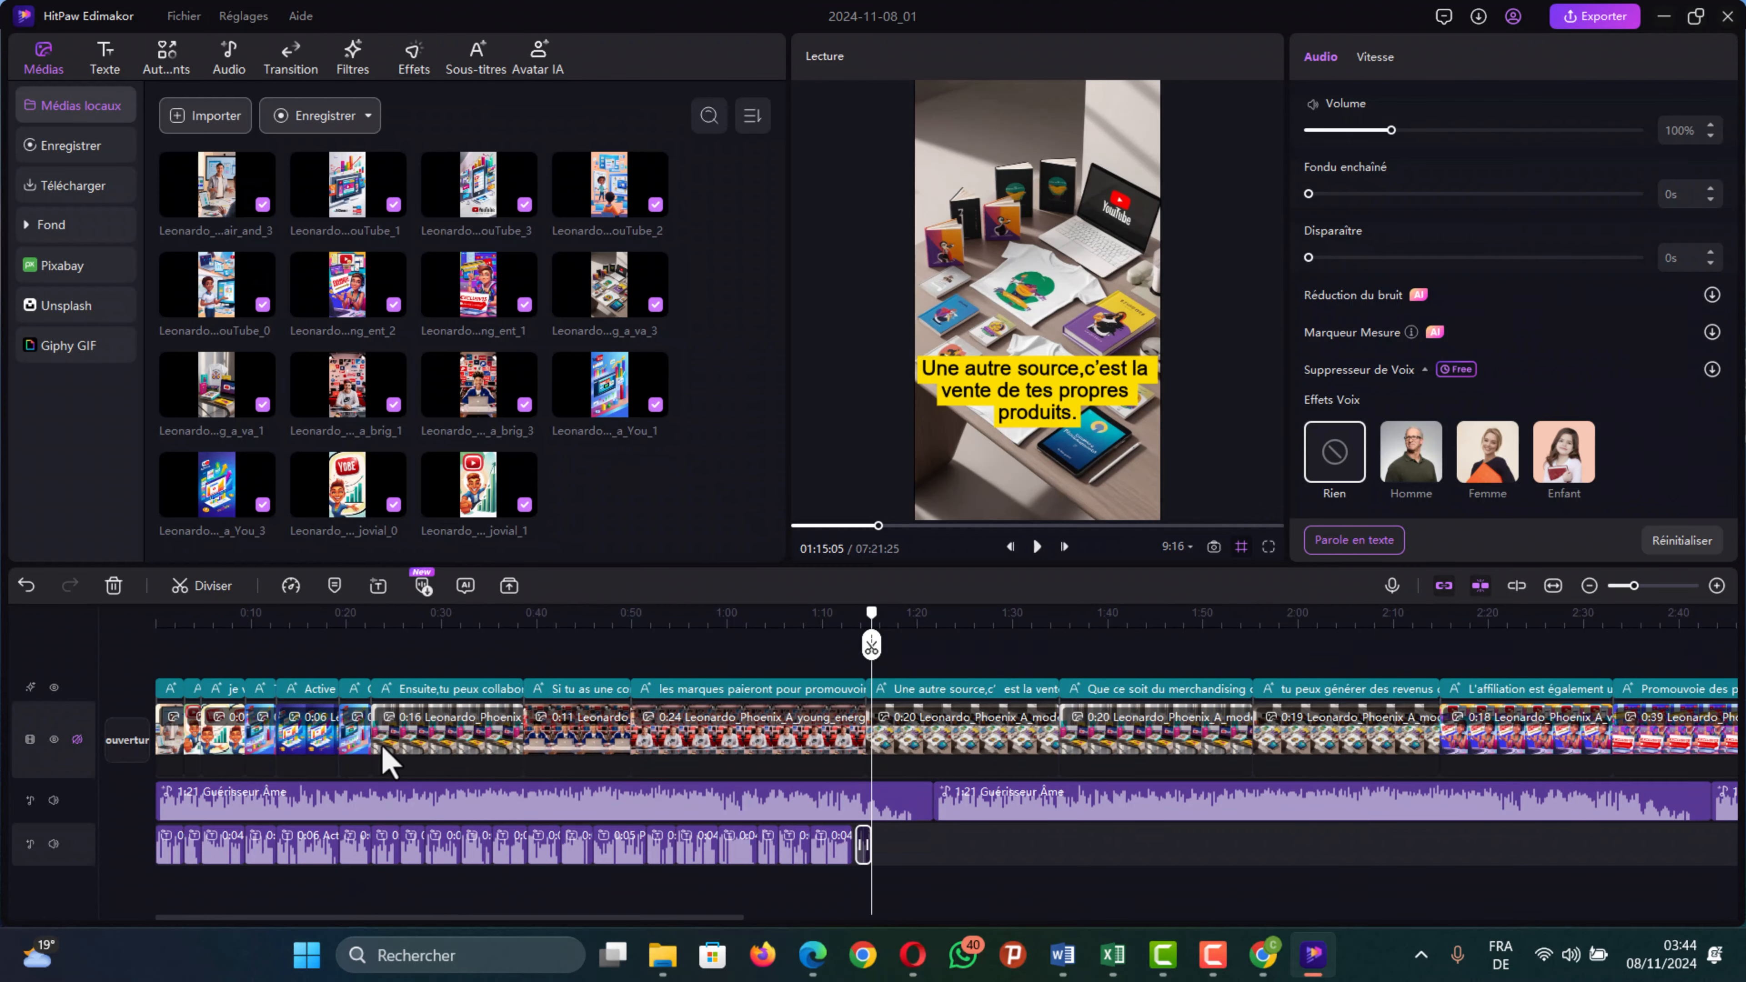
# Step: Shorten the remaining image clips, from the brand collaboration segment to the last one, to match their voice-overs
pyautogui.moveTo(522, 739); pyautogui.dragTo(400, 739)
pyautogui.moveTo(652, 740); pyautogui.dragTo(528, 739)
pyautogui.moveTo(963, 739); pyautogui.dragTo(647, 740)
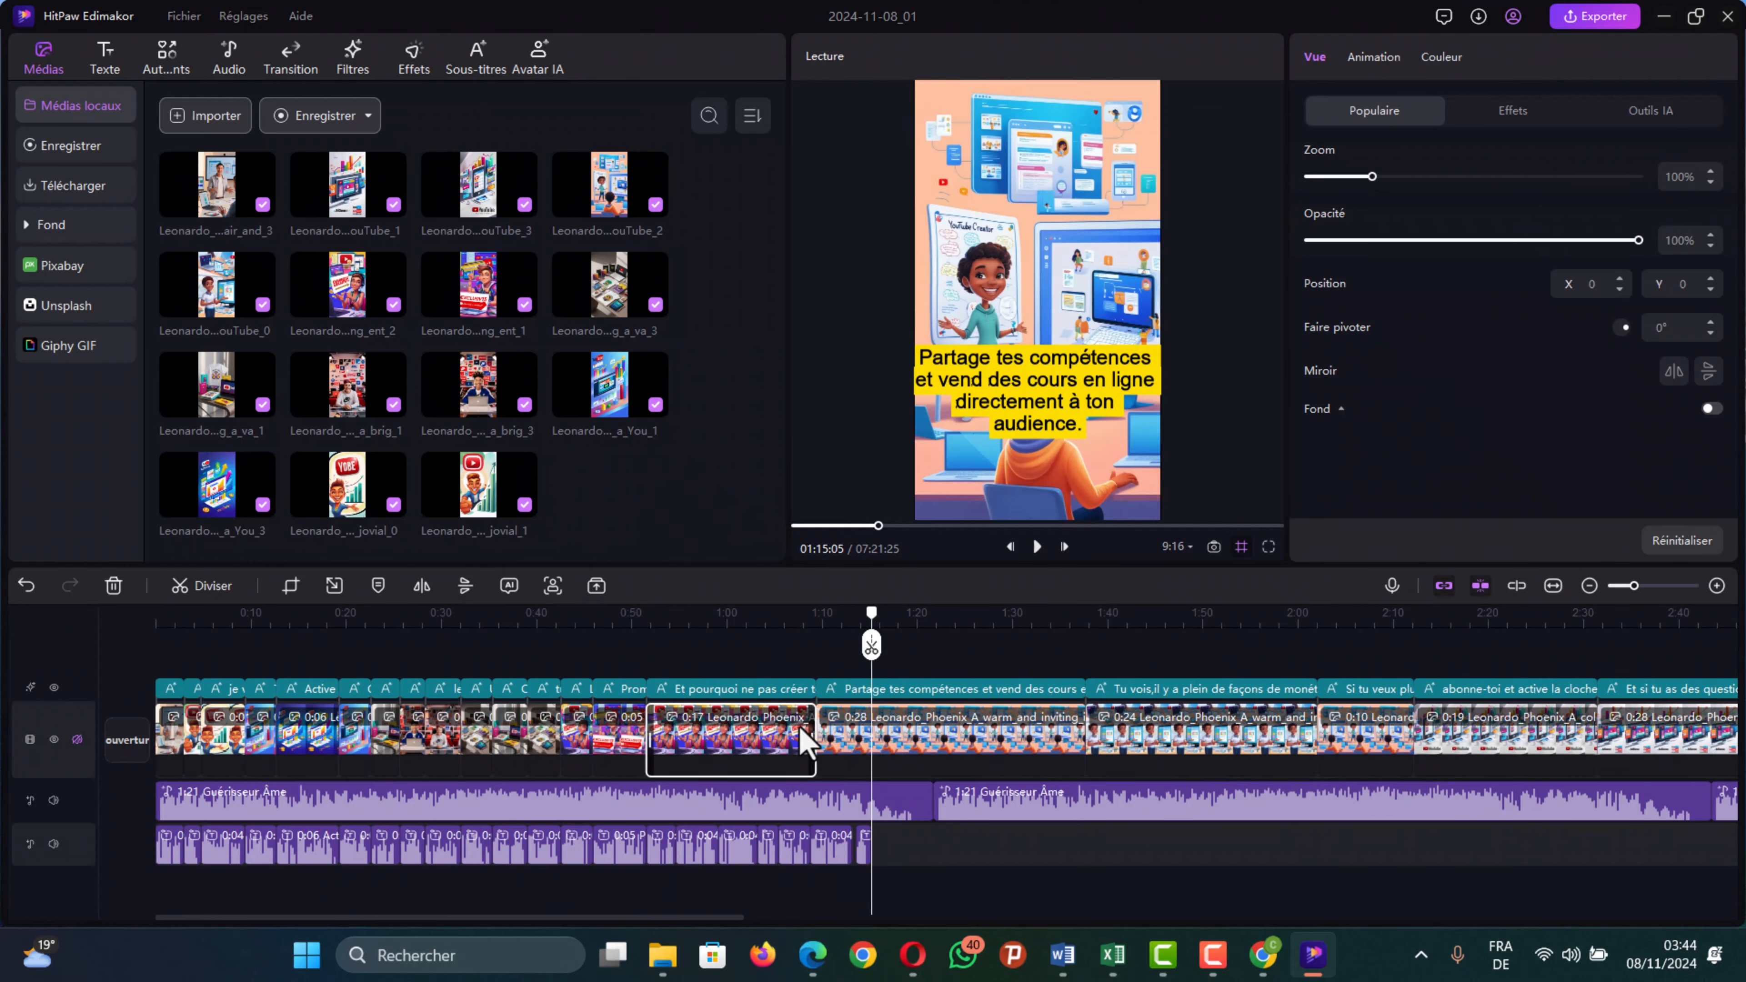
pyautogui.moveTo(818, 741); pyautogui.dragTo(677, 742)
pyautogui.click(911, 887)
pyautogui.moveTo(958, 742); pyautogui.dragTo(810, 742)
pyautogui.moveTo(1086, 741); pyautogui.dragTo(867, 742)
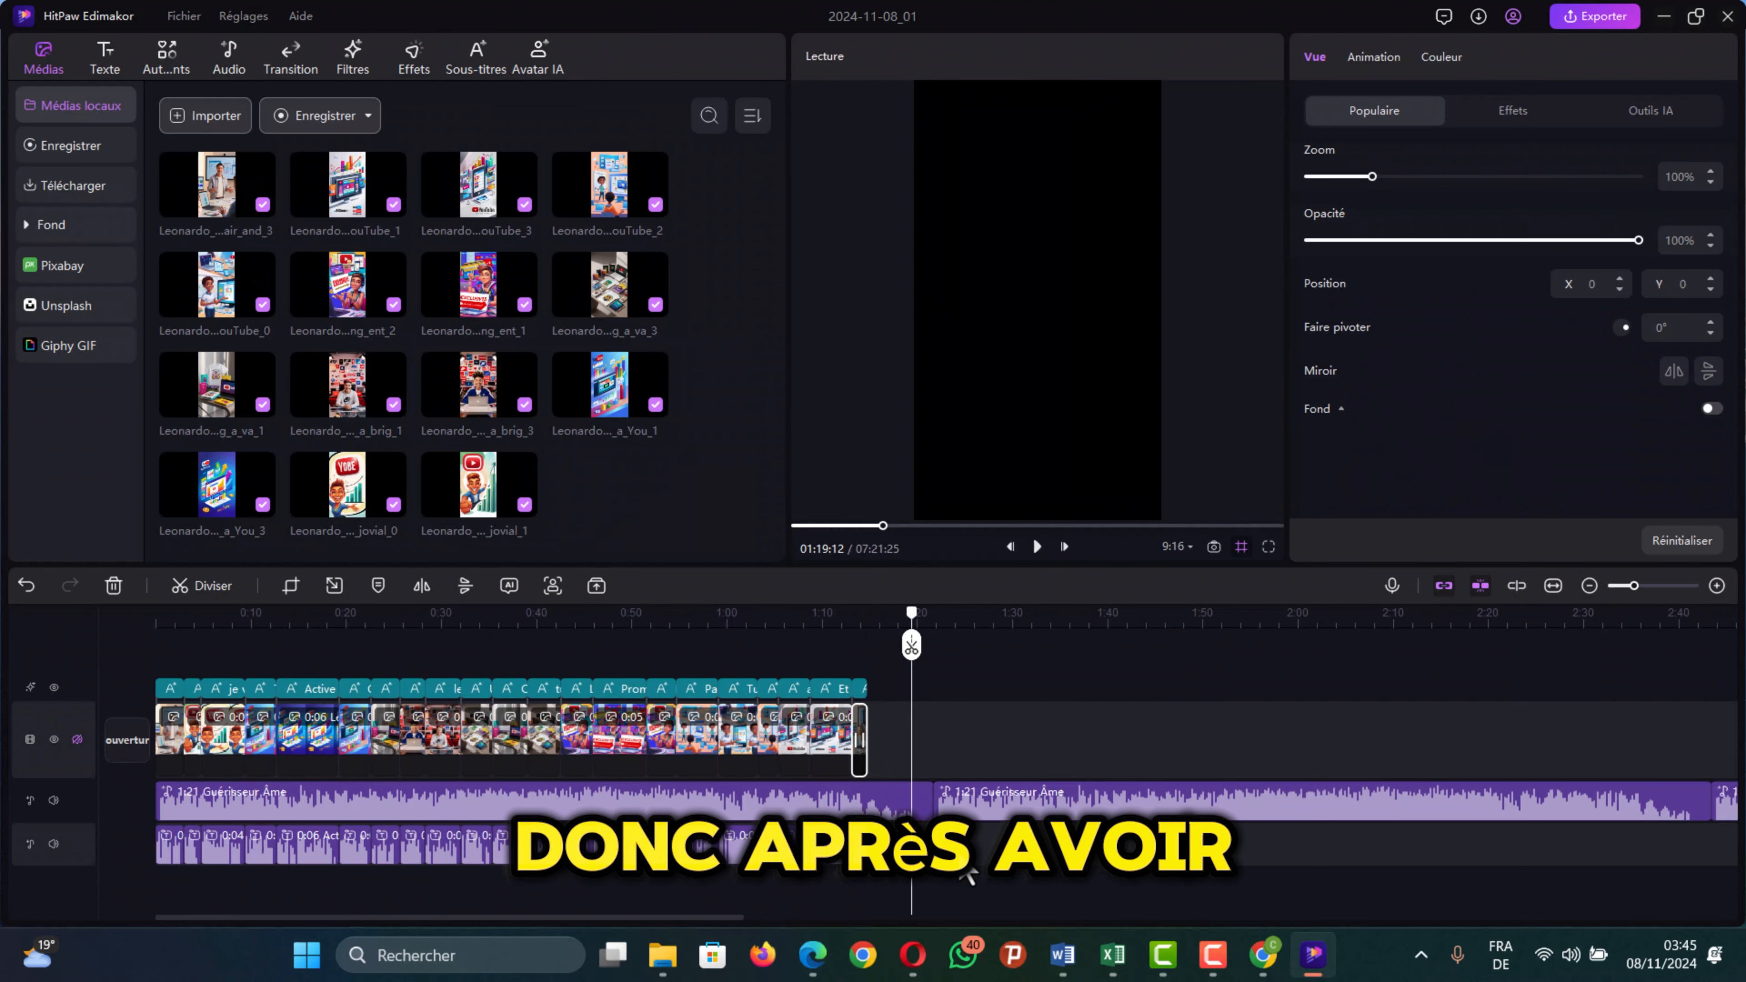
# Step: Cut the background music at the end of the images, at 01:14:22, and delete the excess
pyautogui.click(961, 870)
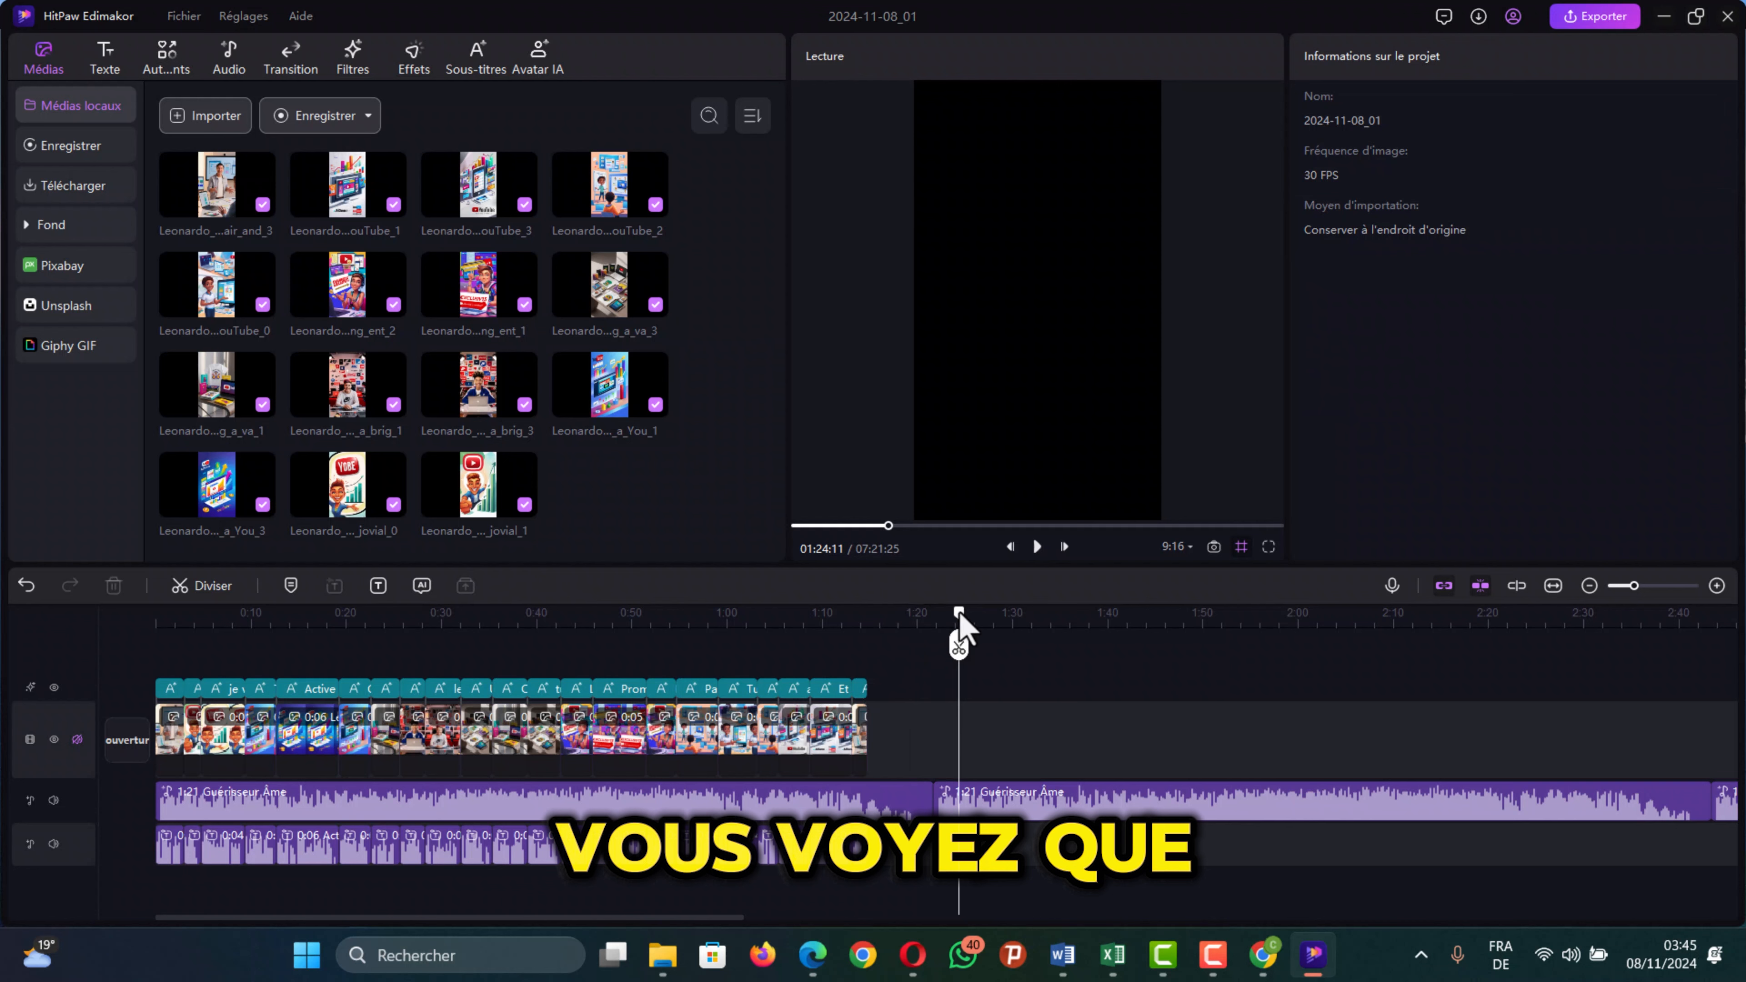
pyautogui.click(866, 633)
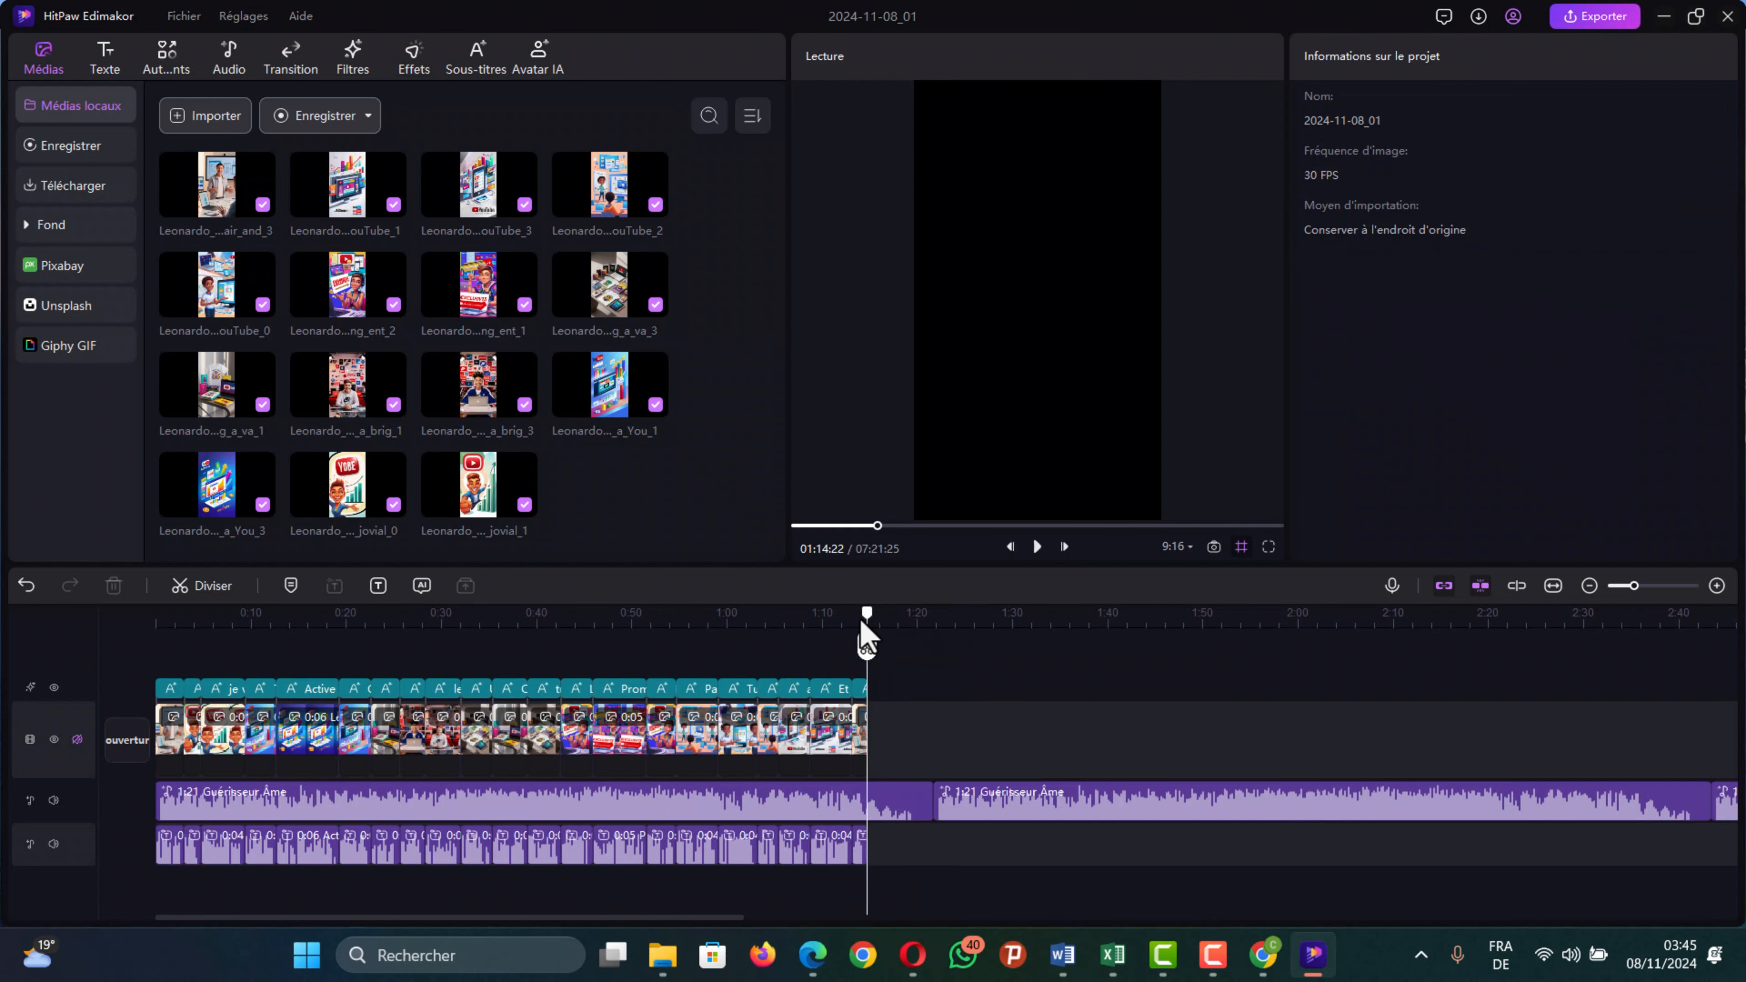
pyautogui.click(1062, 805)
pyautogui.press('Delete')
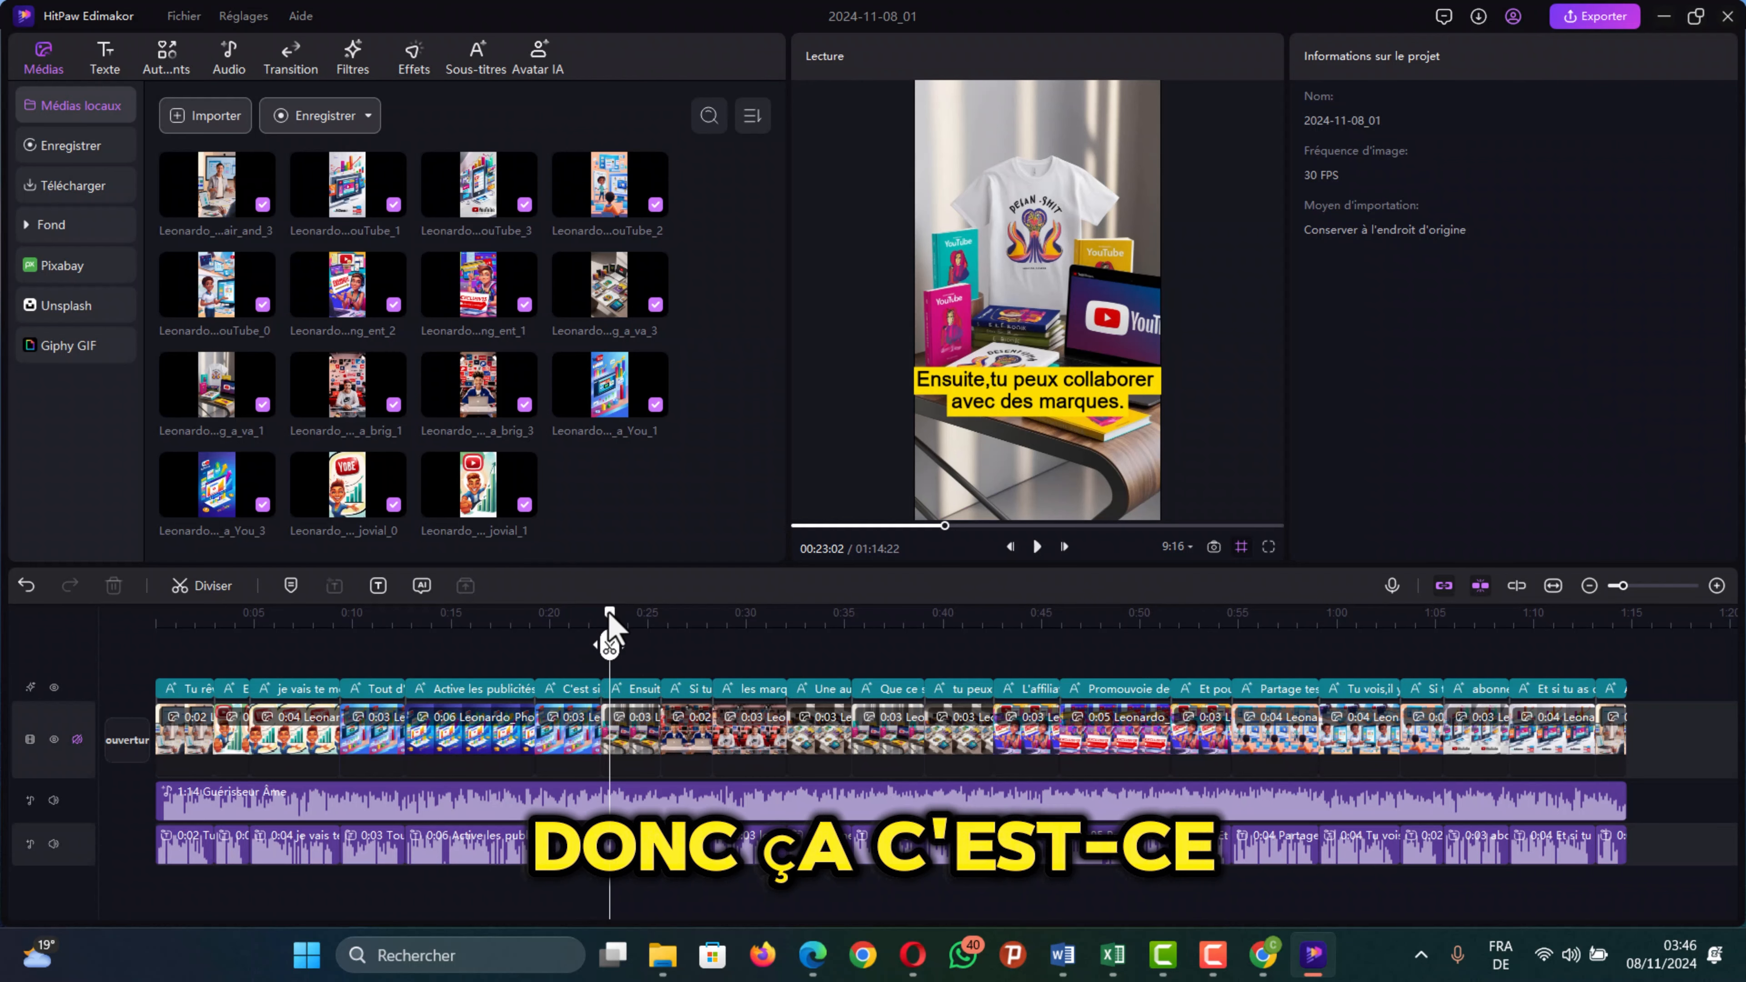
# Step: Apply the Bombé combination animation to the first image and "zoome…utant" to the second, and preview the video from the start
pyautogui.moveTo(608, 625); pyautogui.dragTo(169, 629)
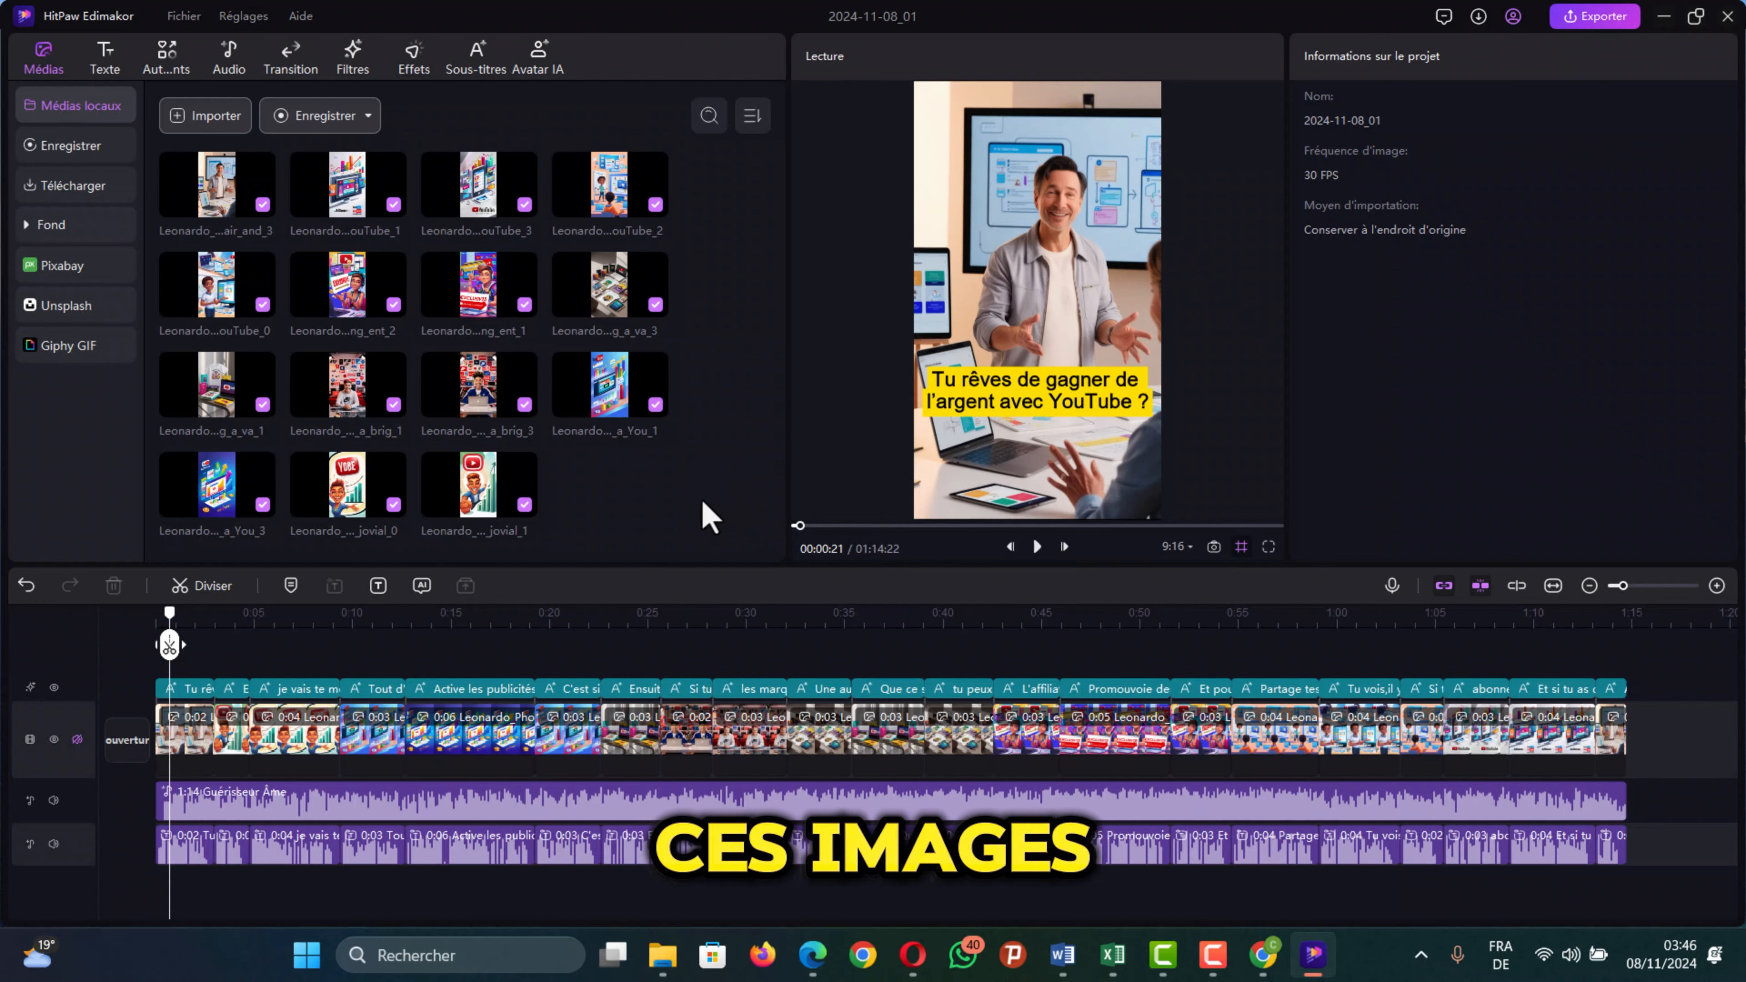
pyautogui.click(182, 749)
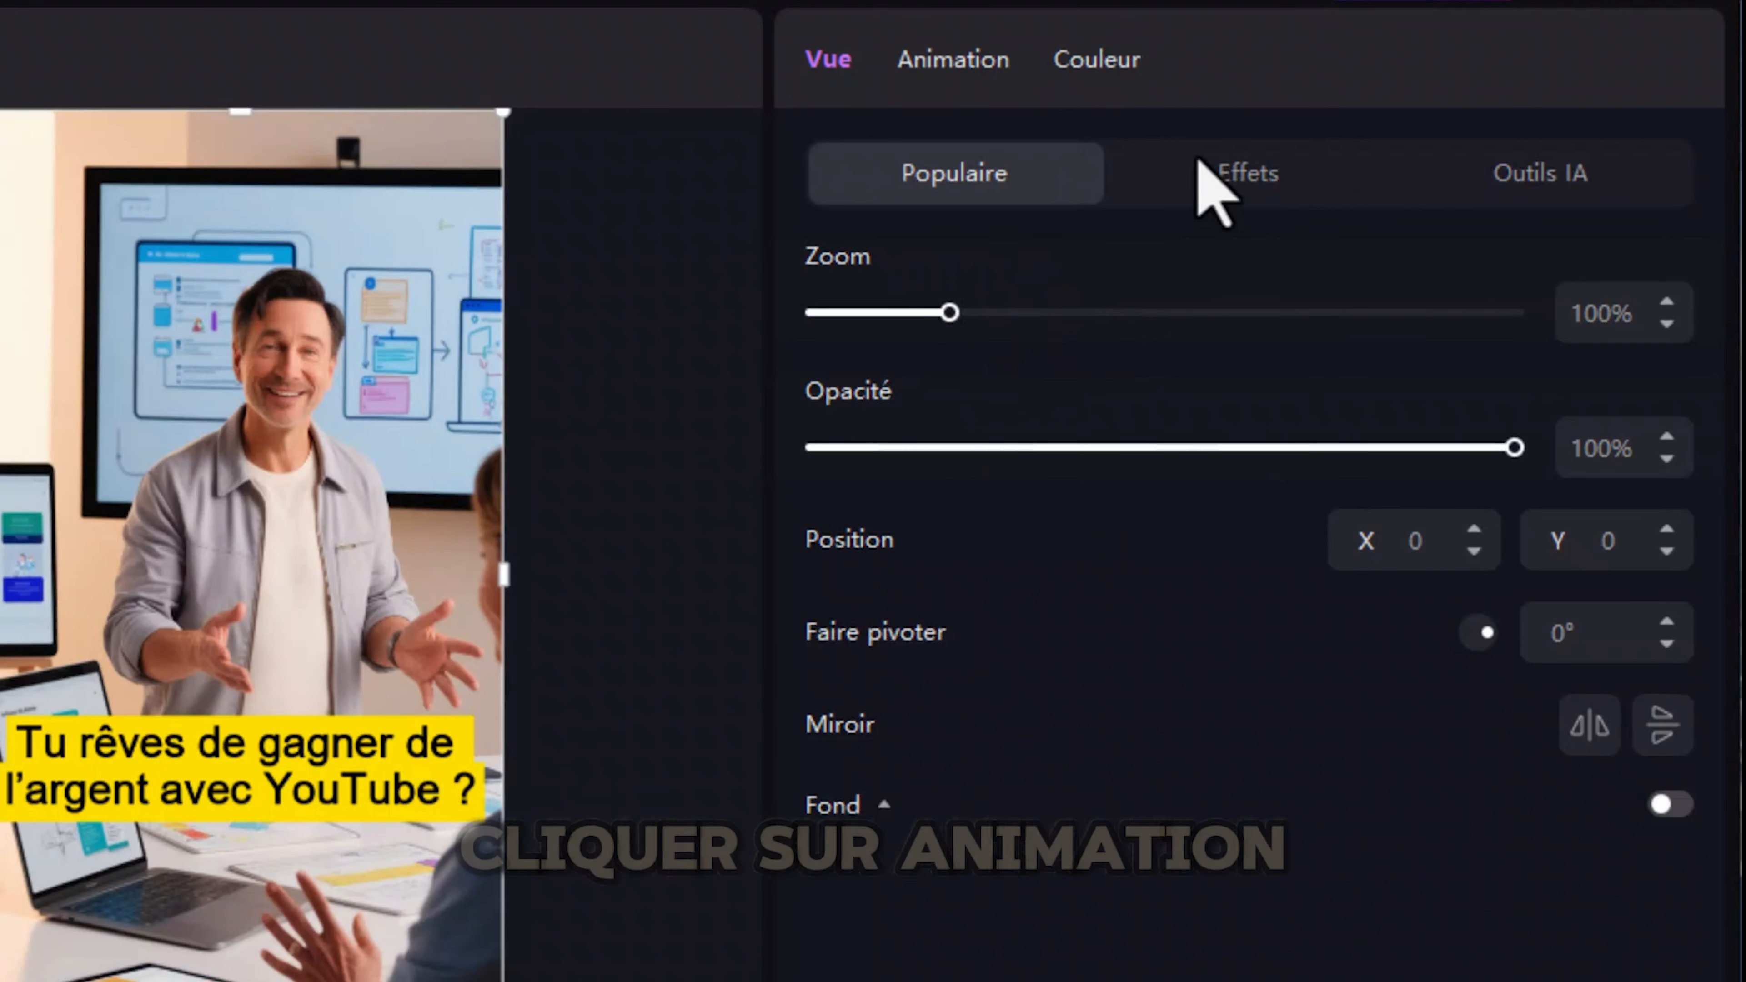
pyautogui.click(959, 55)
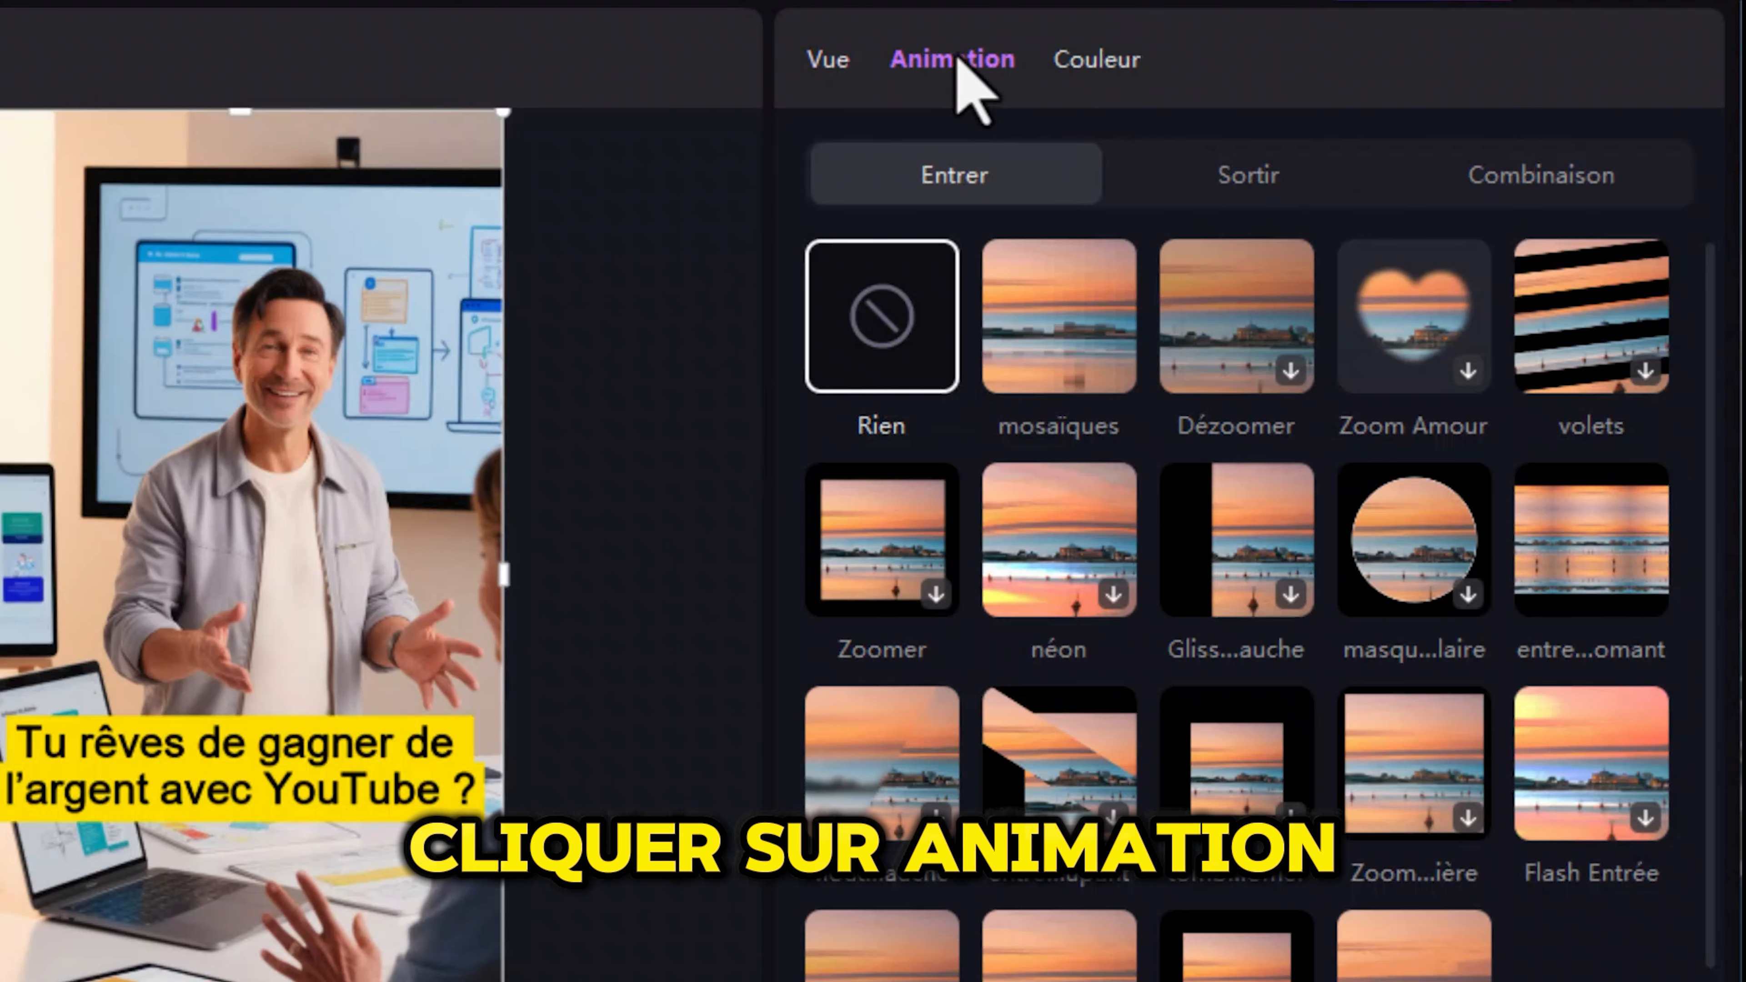
pyautogui.click(1530, 178)
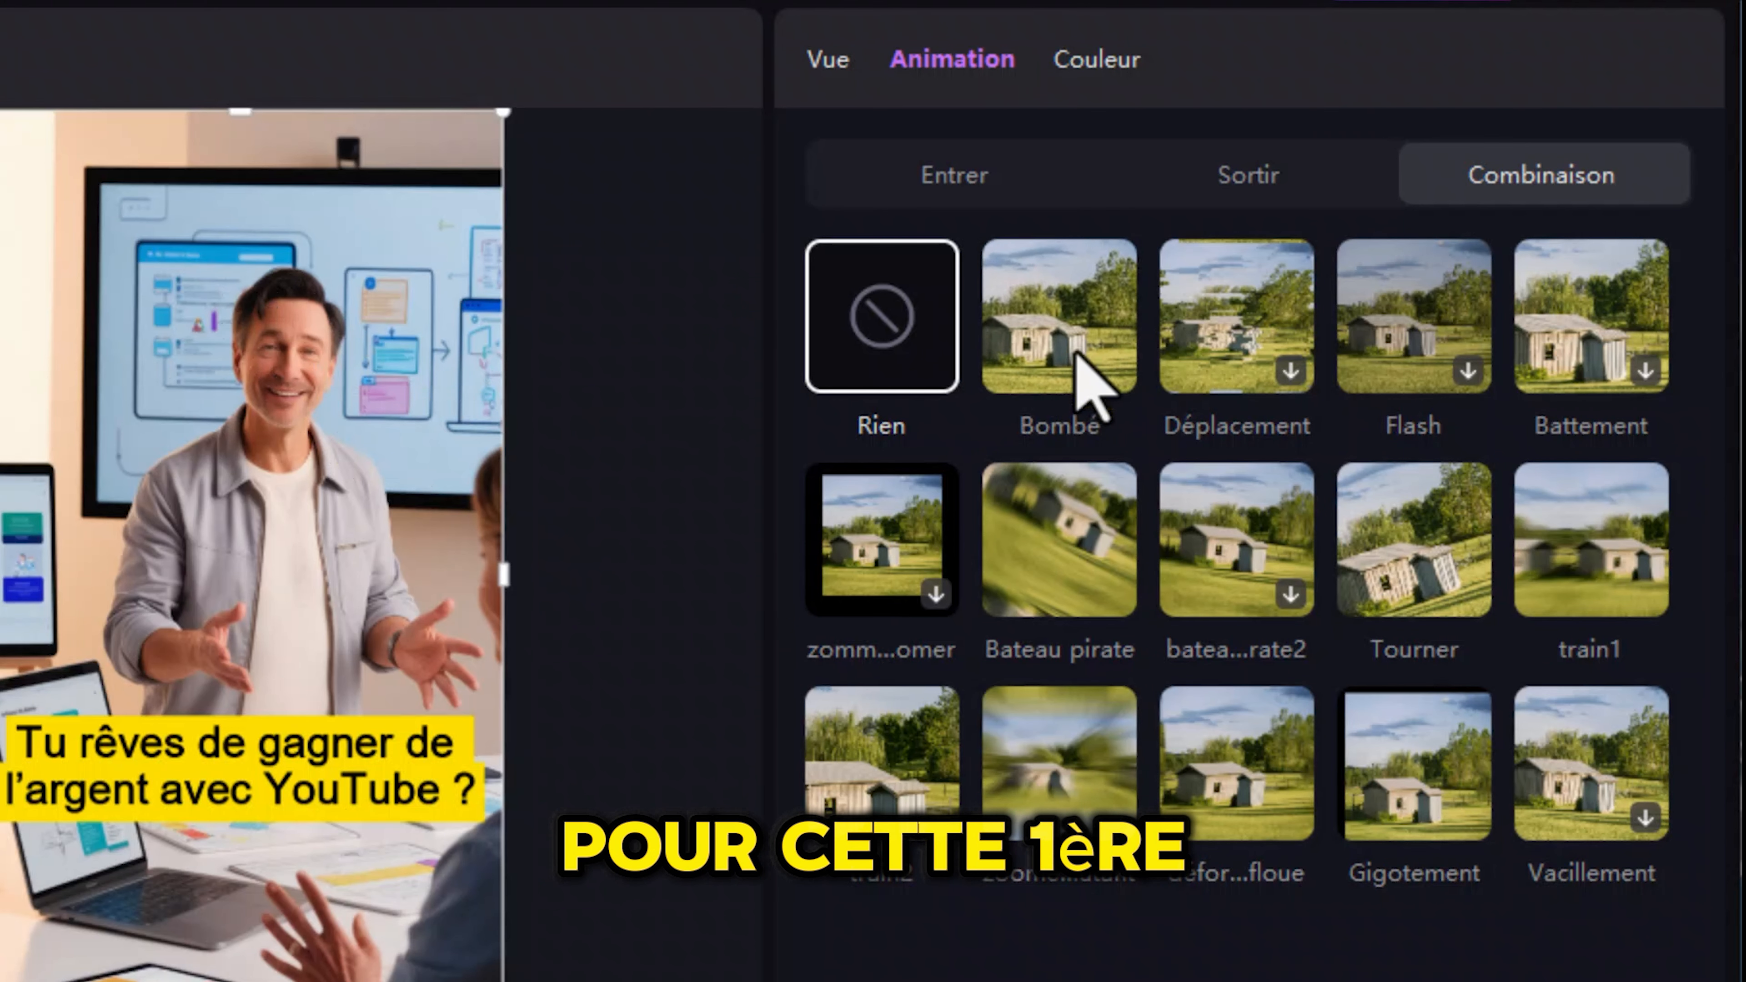
pyautogui.click(1425, 178)
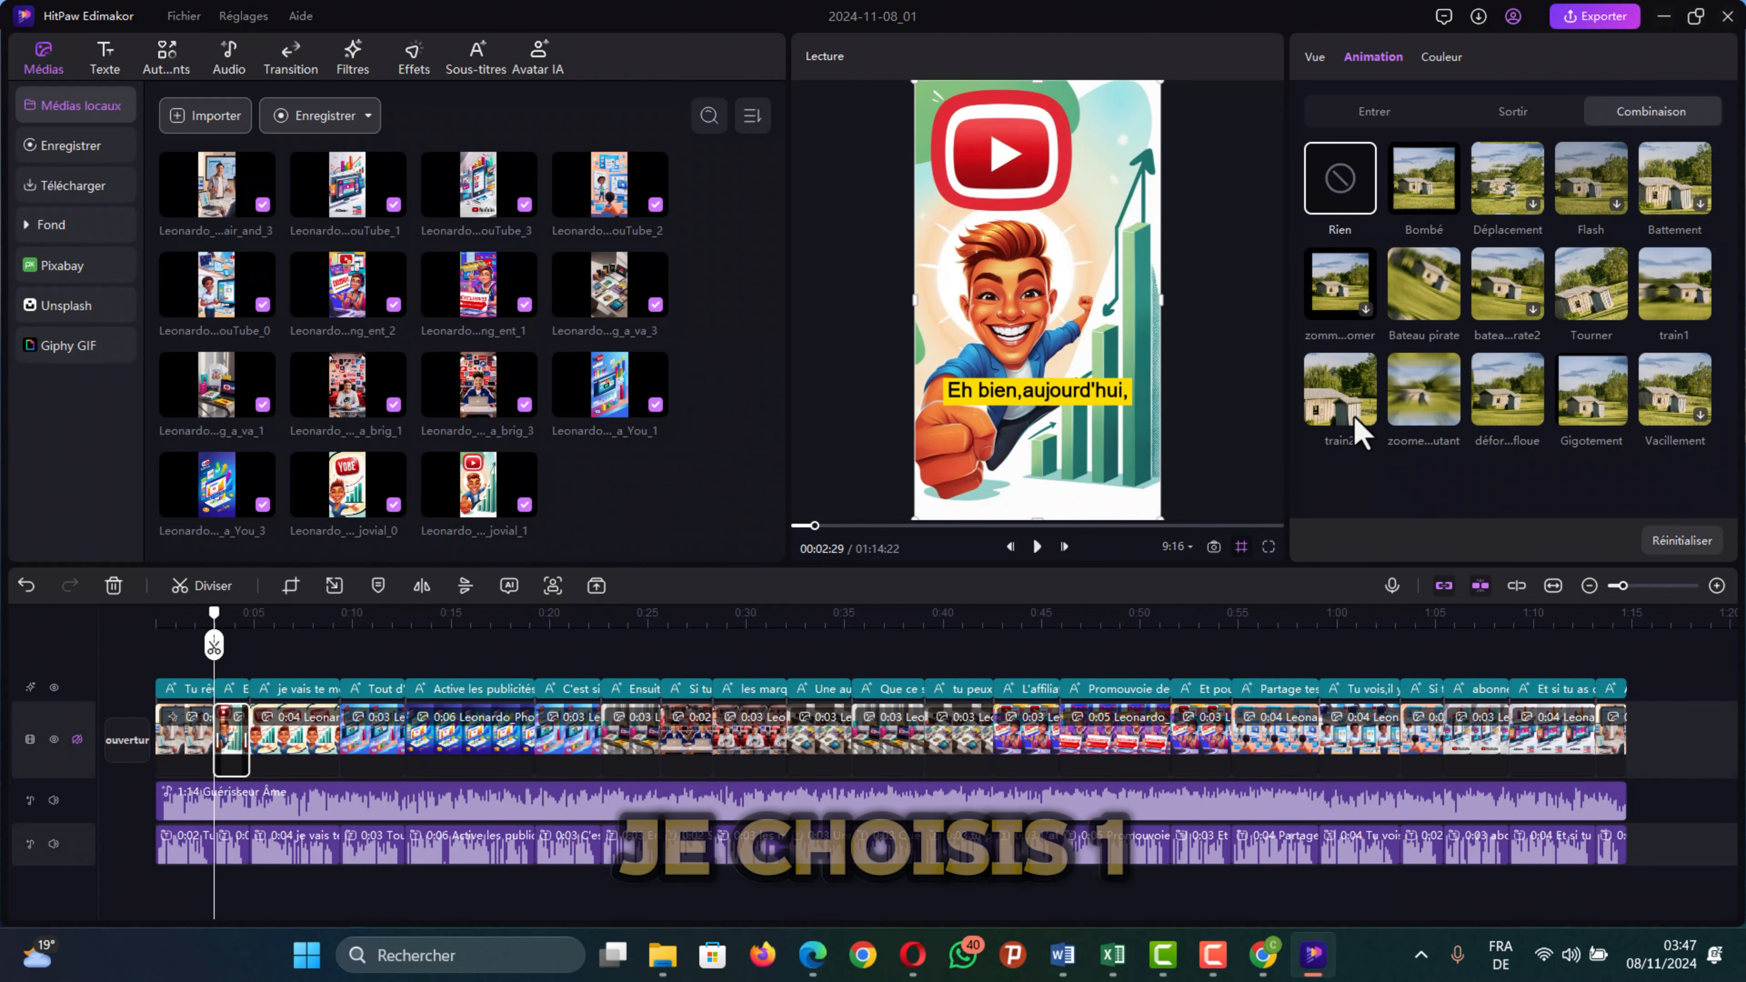
pyautogui.click(1434, 387)
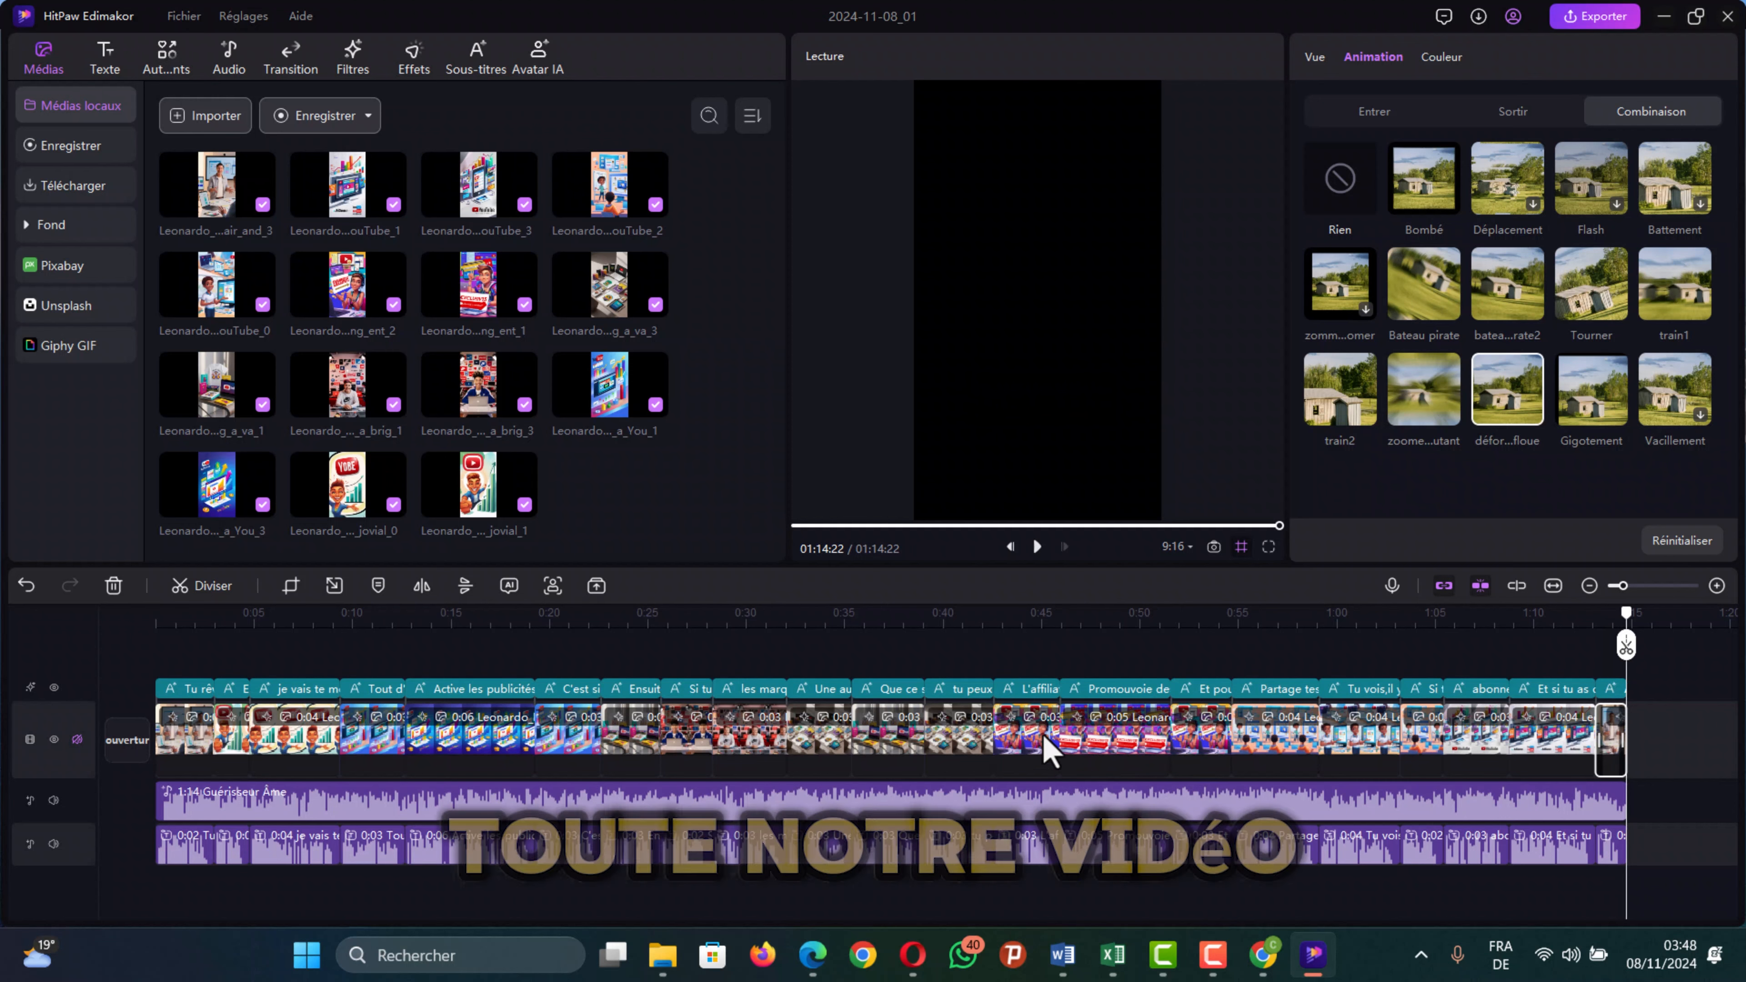
pyautogui.moveTo(1625, 644); pyautogui.dragTo(151, 650)
pyautogui.press('space')
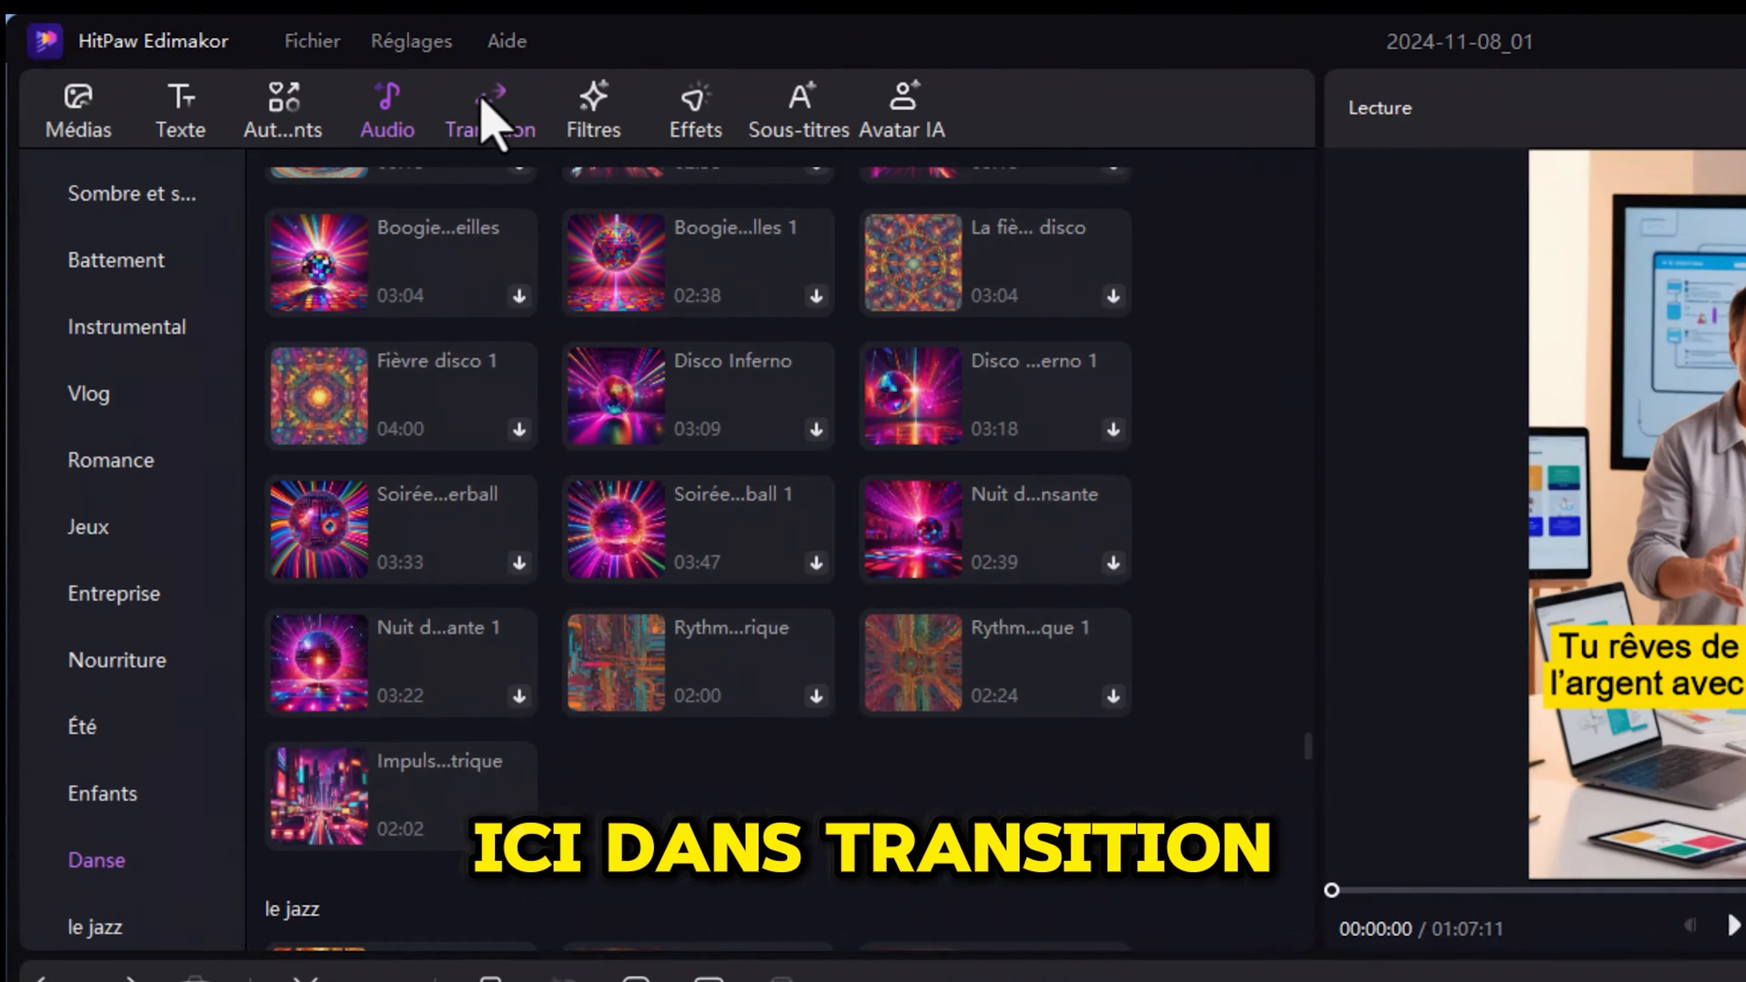
# Step: Add 3D sphere transitions at cuts between the opening image clips
pyautogui.click(289, 59)
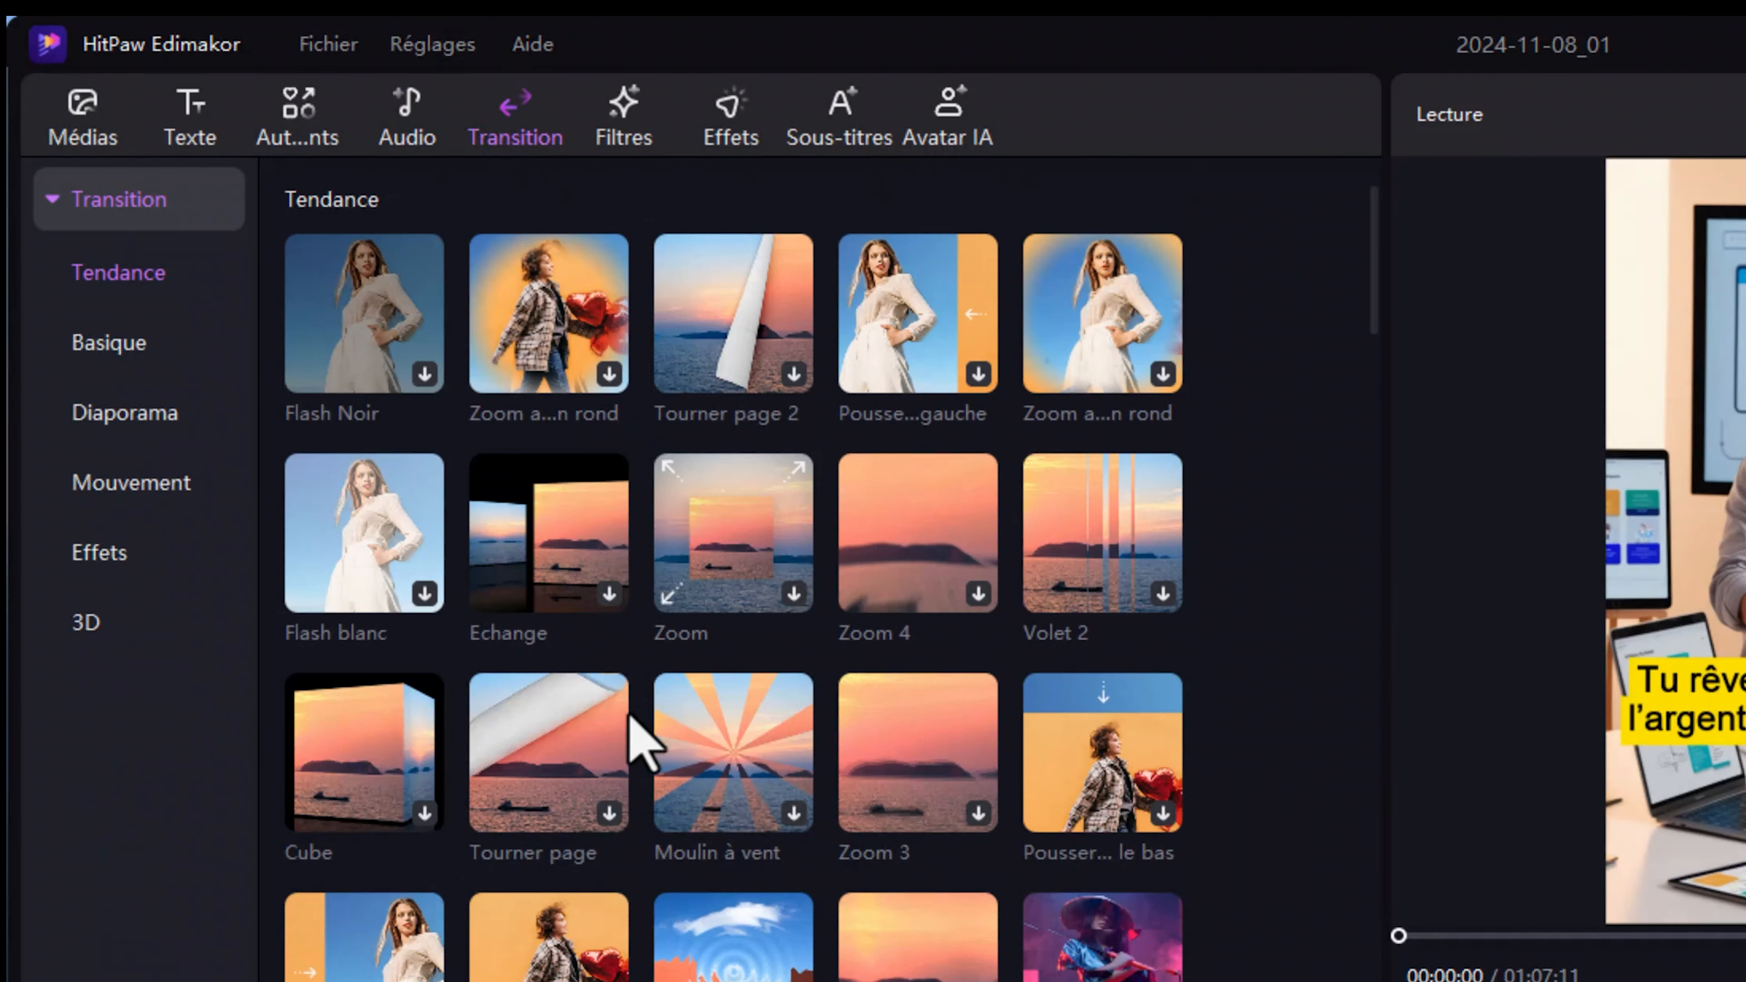
pyautogui.scroll(-8, 344, 416)
pyautogui.scroll(-15, 577, 757)
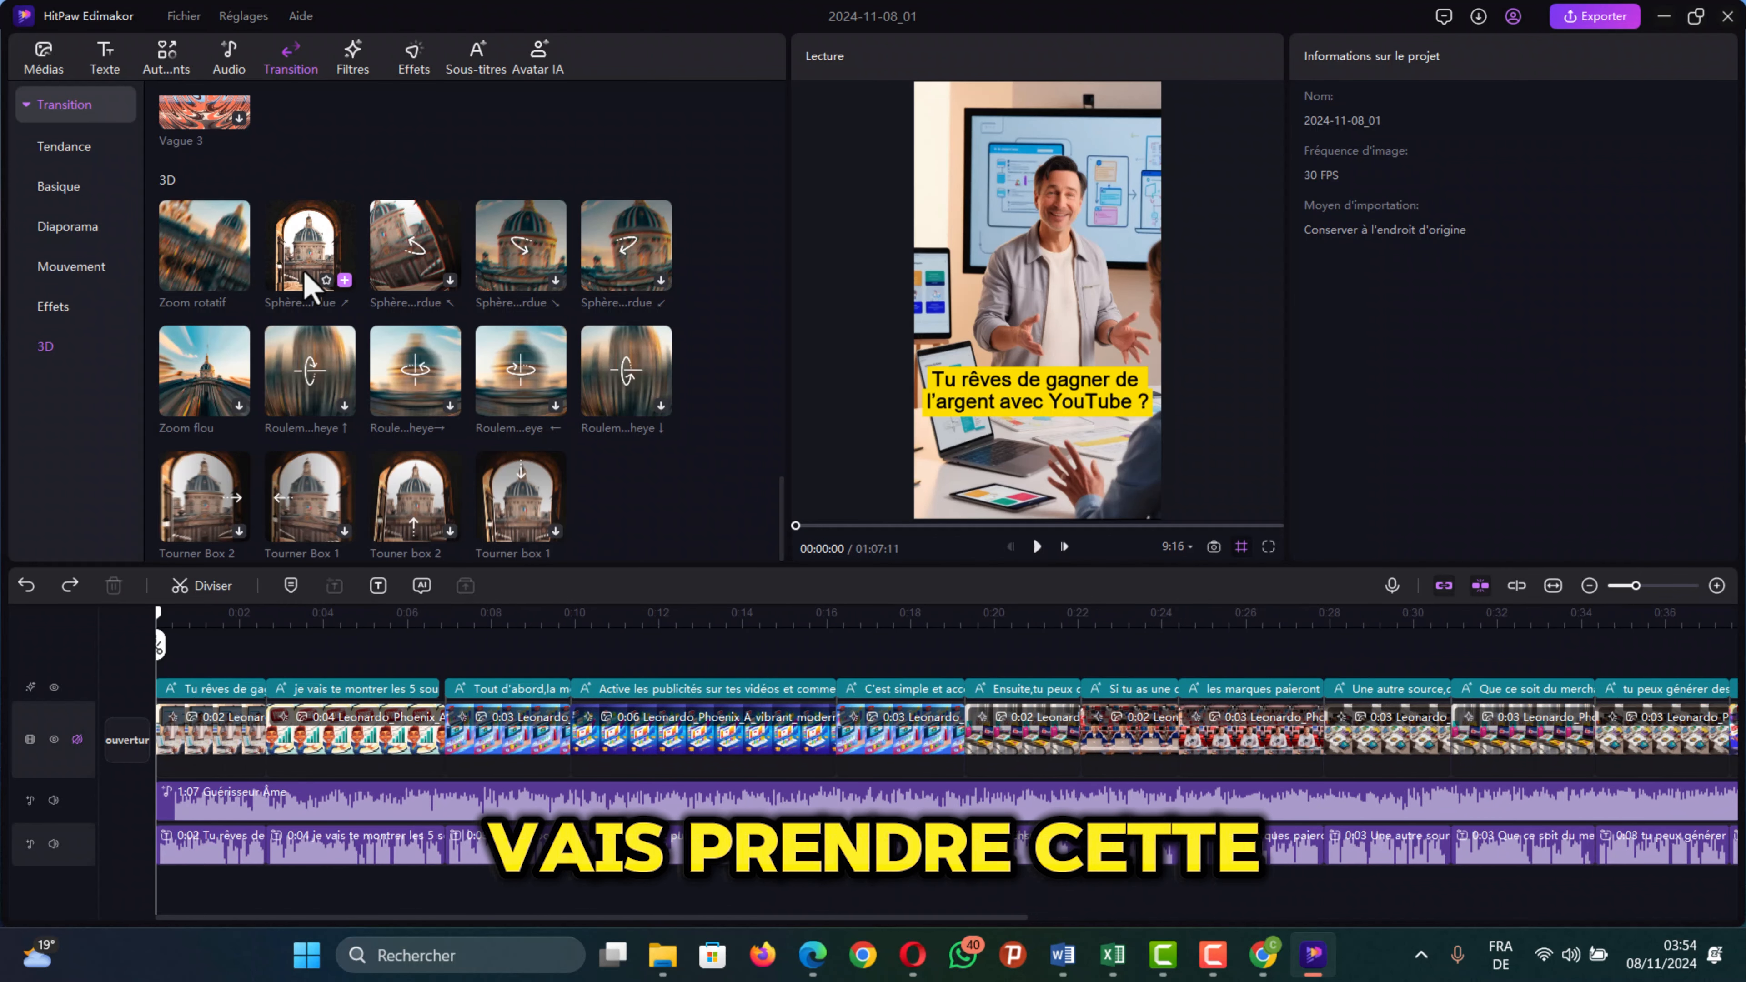
pyautogui.moveTo(311, 285); pyautogui.dragTo(302, 604)
pyautogui.moveTo(415, 245); pyautogui.dragTo(444, 738)
pyautogui.moveTo(521, 245); pyautogui.dragTo(835, 737)
# Step: Add 3D roll and box-turn transitions at the cuts between about 0:19 and 0:25, and a leftward Roulement flou at about 0:28
pyautogui.moveTo(310, 372); pyautogui.dragTo(965, 738)
pyautogui.moveTo(415, 371); pyautogui.dragTo(1080, 737)
pyautogui.moveTo(322, 512); pyautogui.dragTo(1178, 738)
pyautogui.scroll(9, 415, 371)
pyautogui.moveTo(310, 241); pyautogui.dragTo(1324, 737)
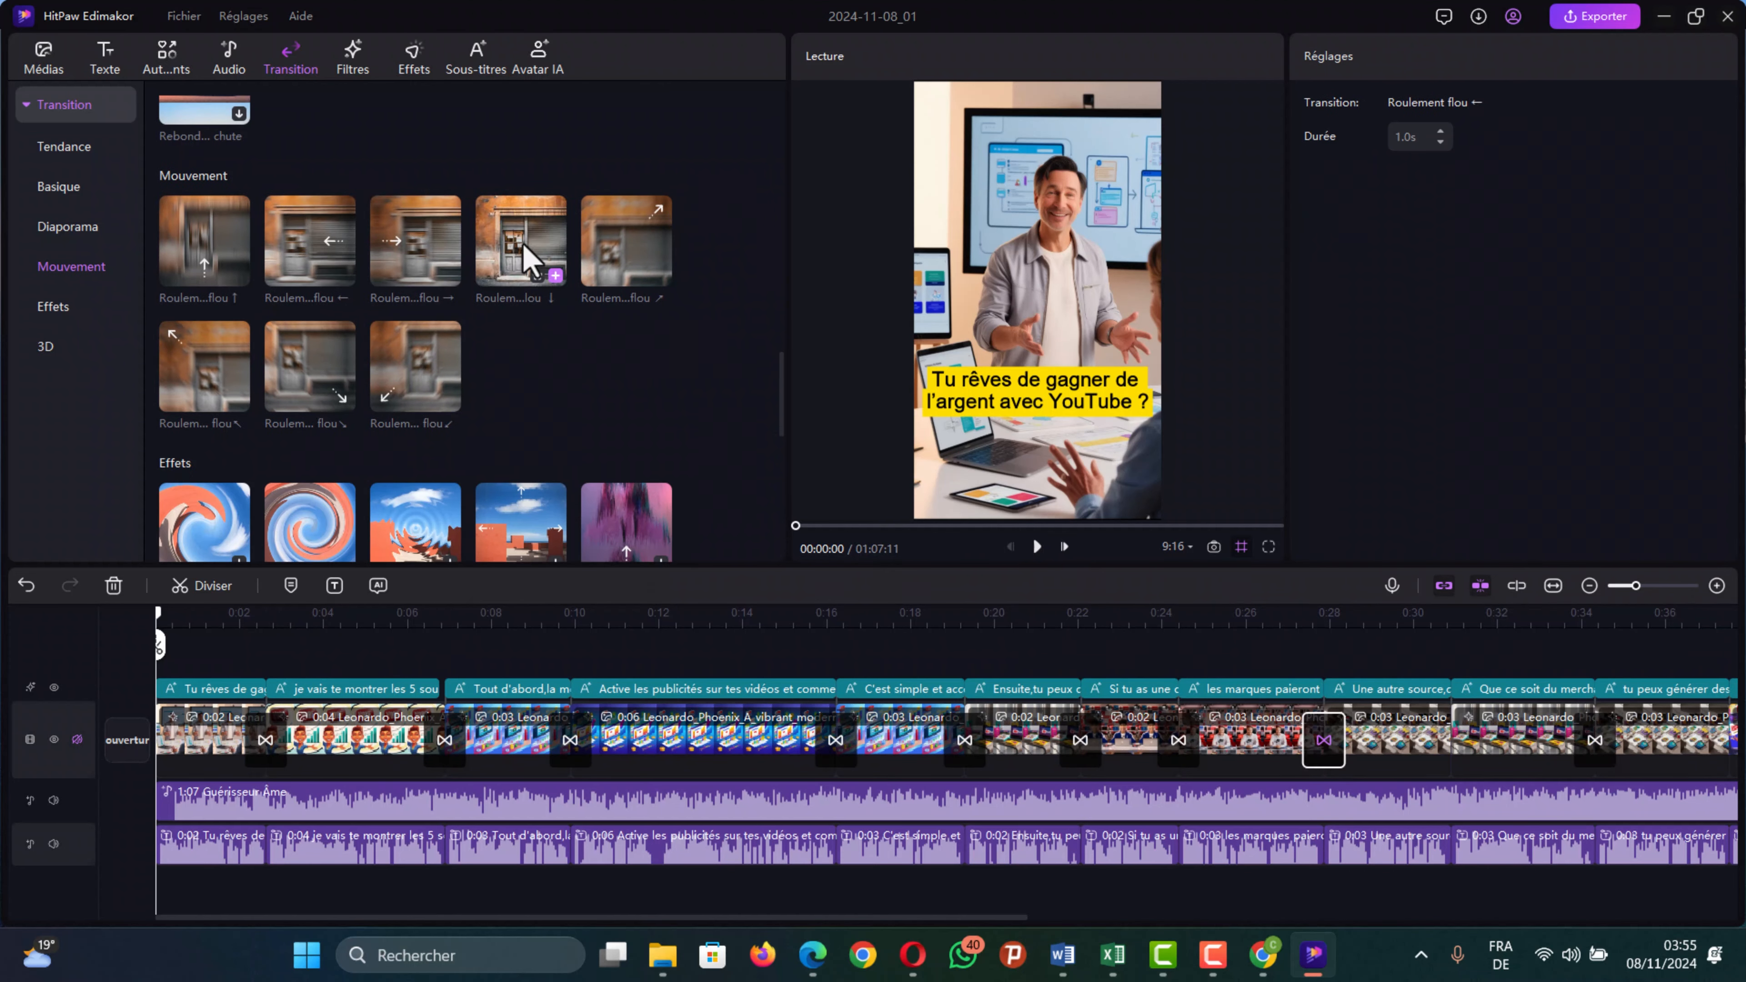
# Step: Add Roulement flou motion transitions in varied directions at the remaining cuts up to the last image clip
pyautogui.moveTo(529, 254); pyautogui.dragTo(1451, 737)
pyautogui.scroll(-10, 1155, 737)
pyautogui.moveTo(520, 371); pyautogui.dragTo(1180, 779)
pyautogui.moveTo(310, 240); pyautogui.dragTo(797, 738)
pyautogui.moveTo(626, 372); pyautogui.dragTo(1481, 760)
pyautogui.moveTo(415, 354); pyautogui.dragTo(1639, 742)
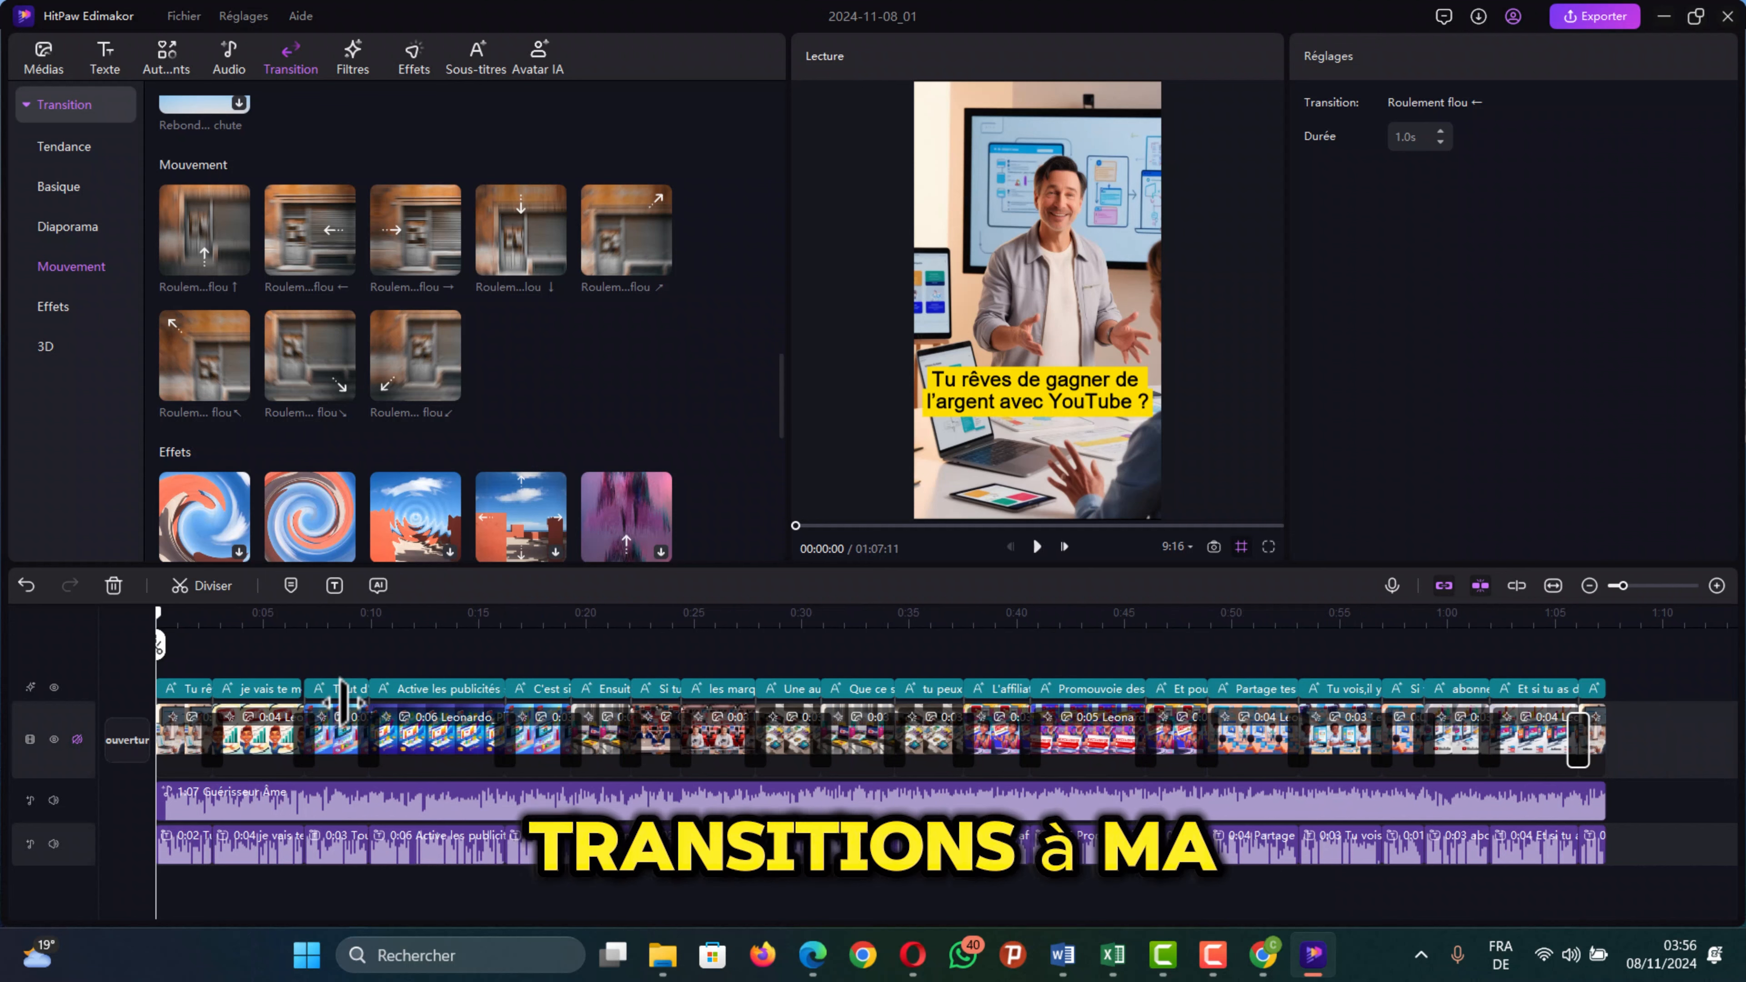
# Step: Preview the video with its transitions and return the playhead to the beginning
pyautogui.press('space')
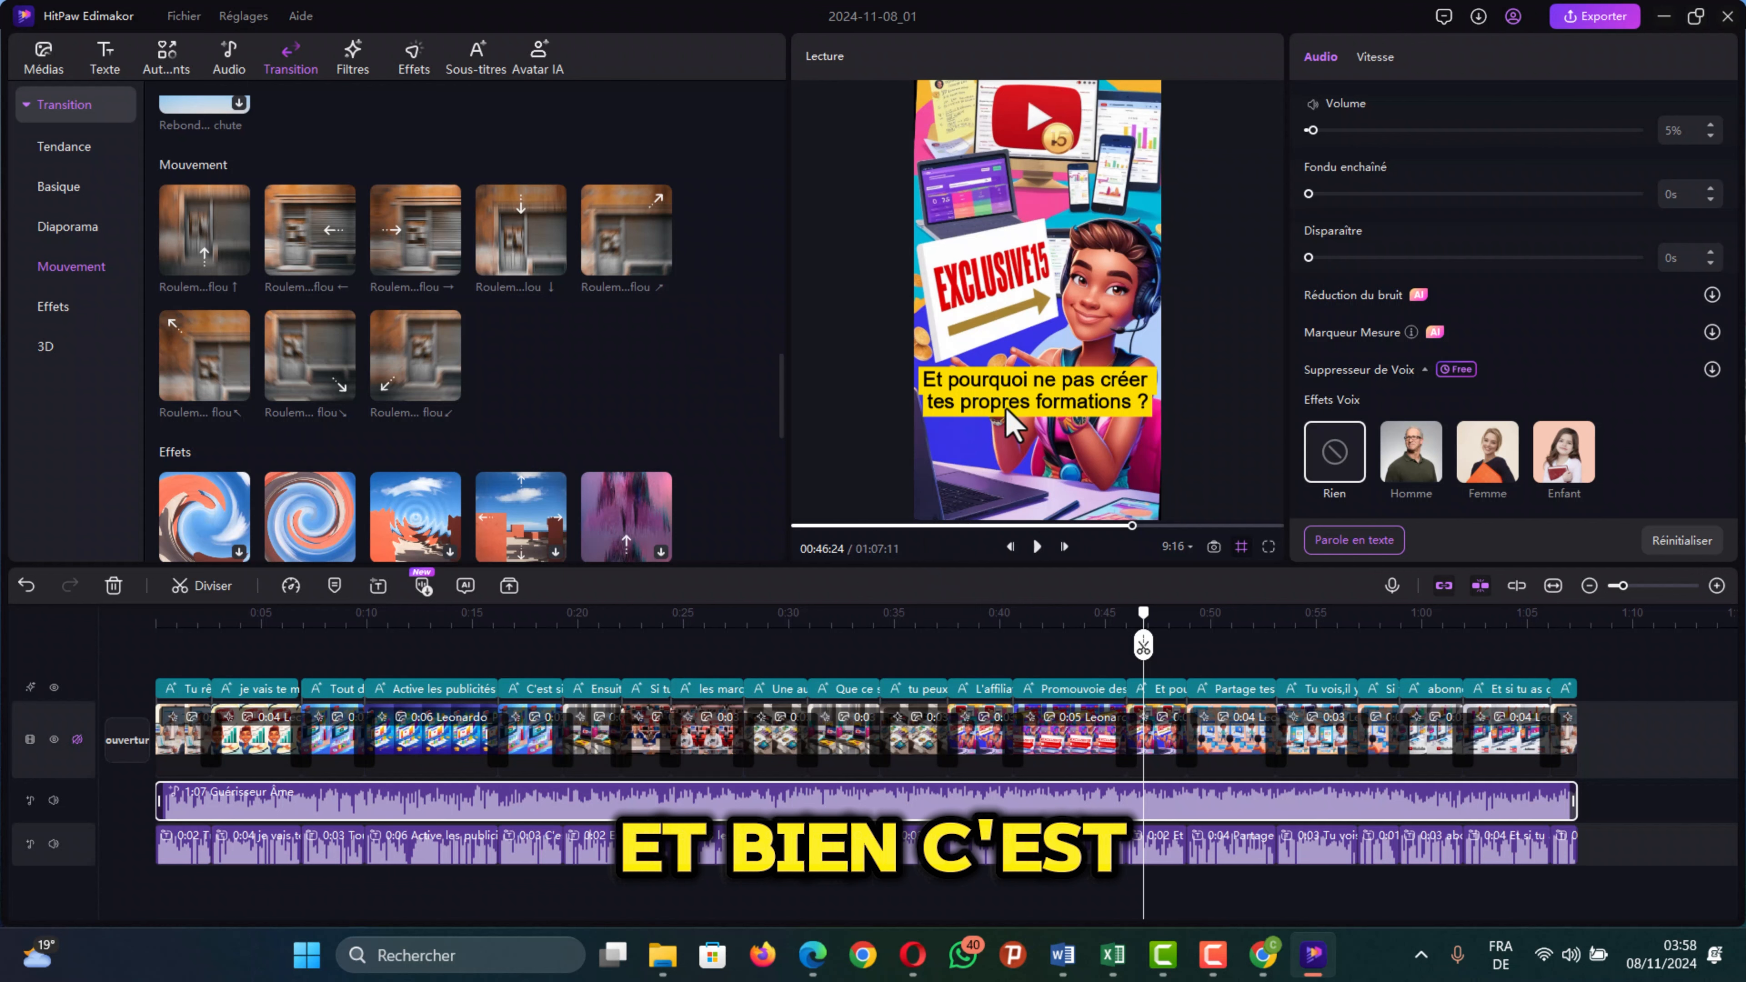
pyautogui.click(479, 616)
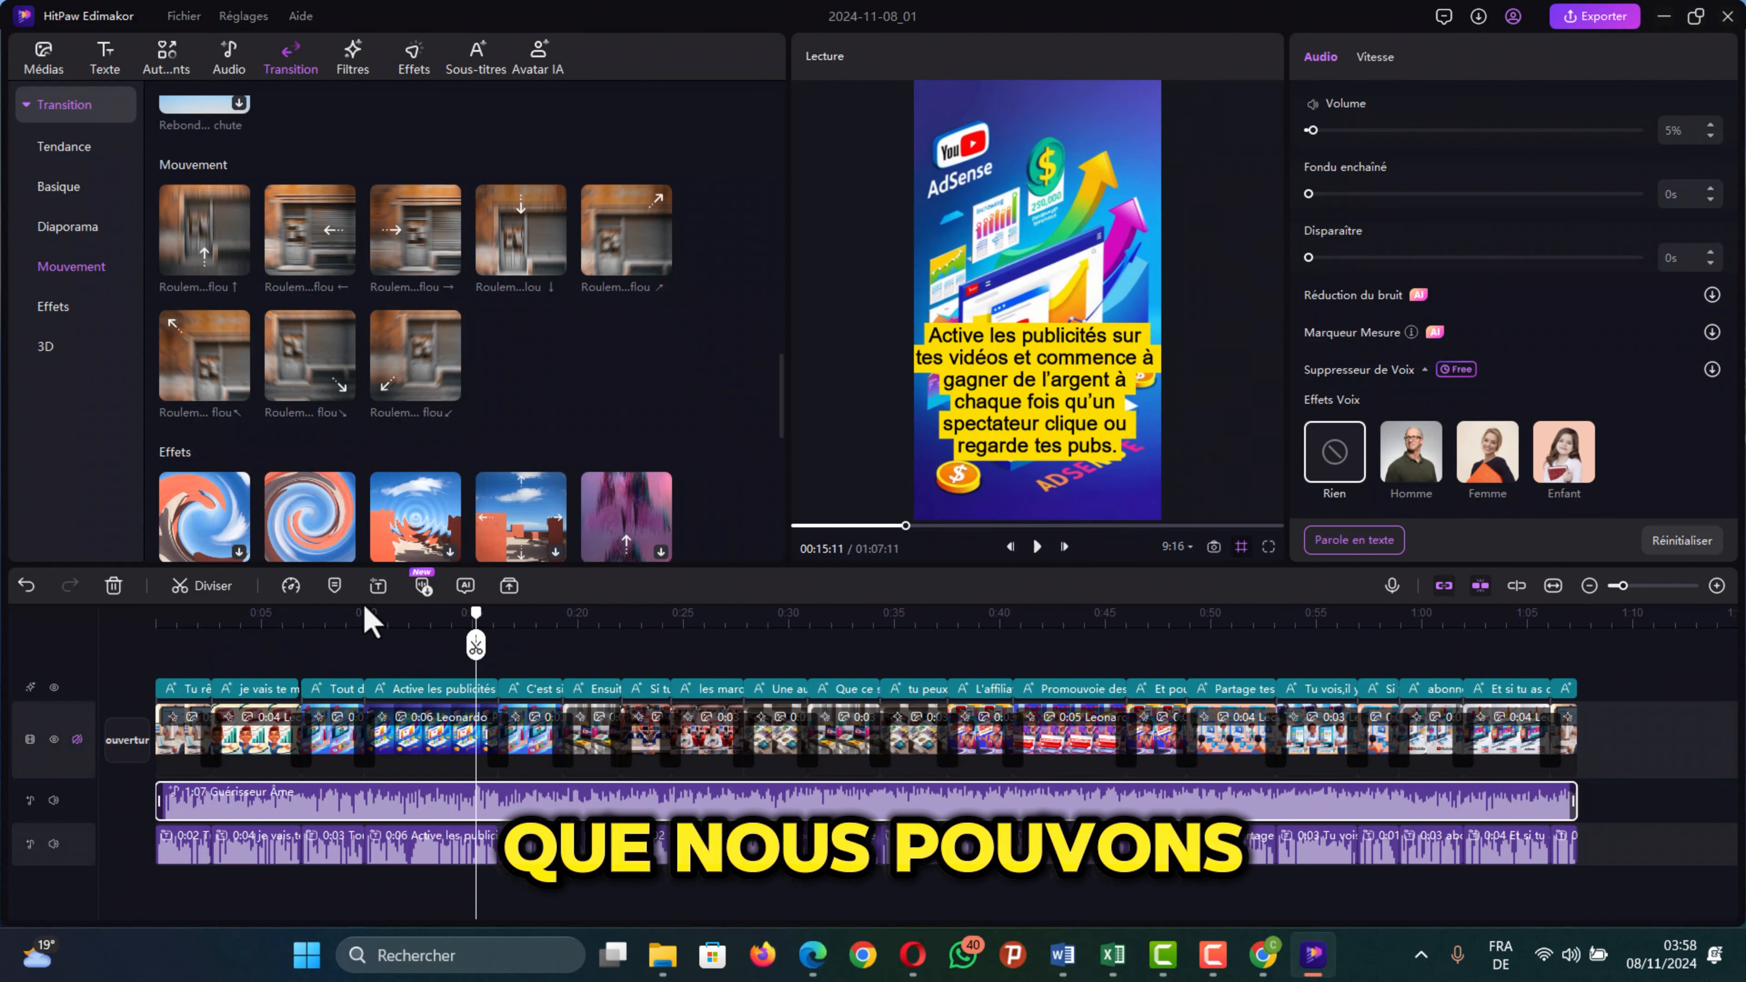
pyautogui.click(171, 617)
# Step: Apply the "Entrer…ottant" entrance animation to the first subtitle
pyautogui.click(195, 689)
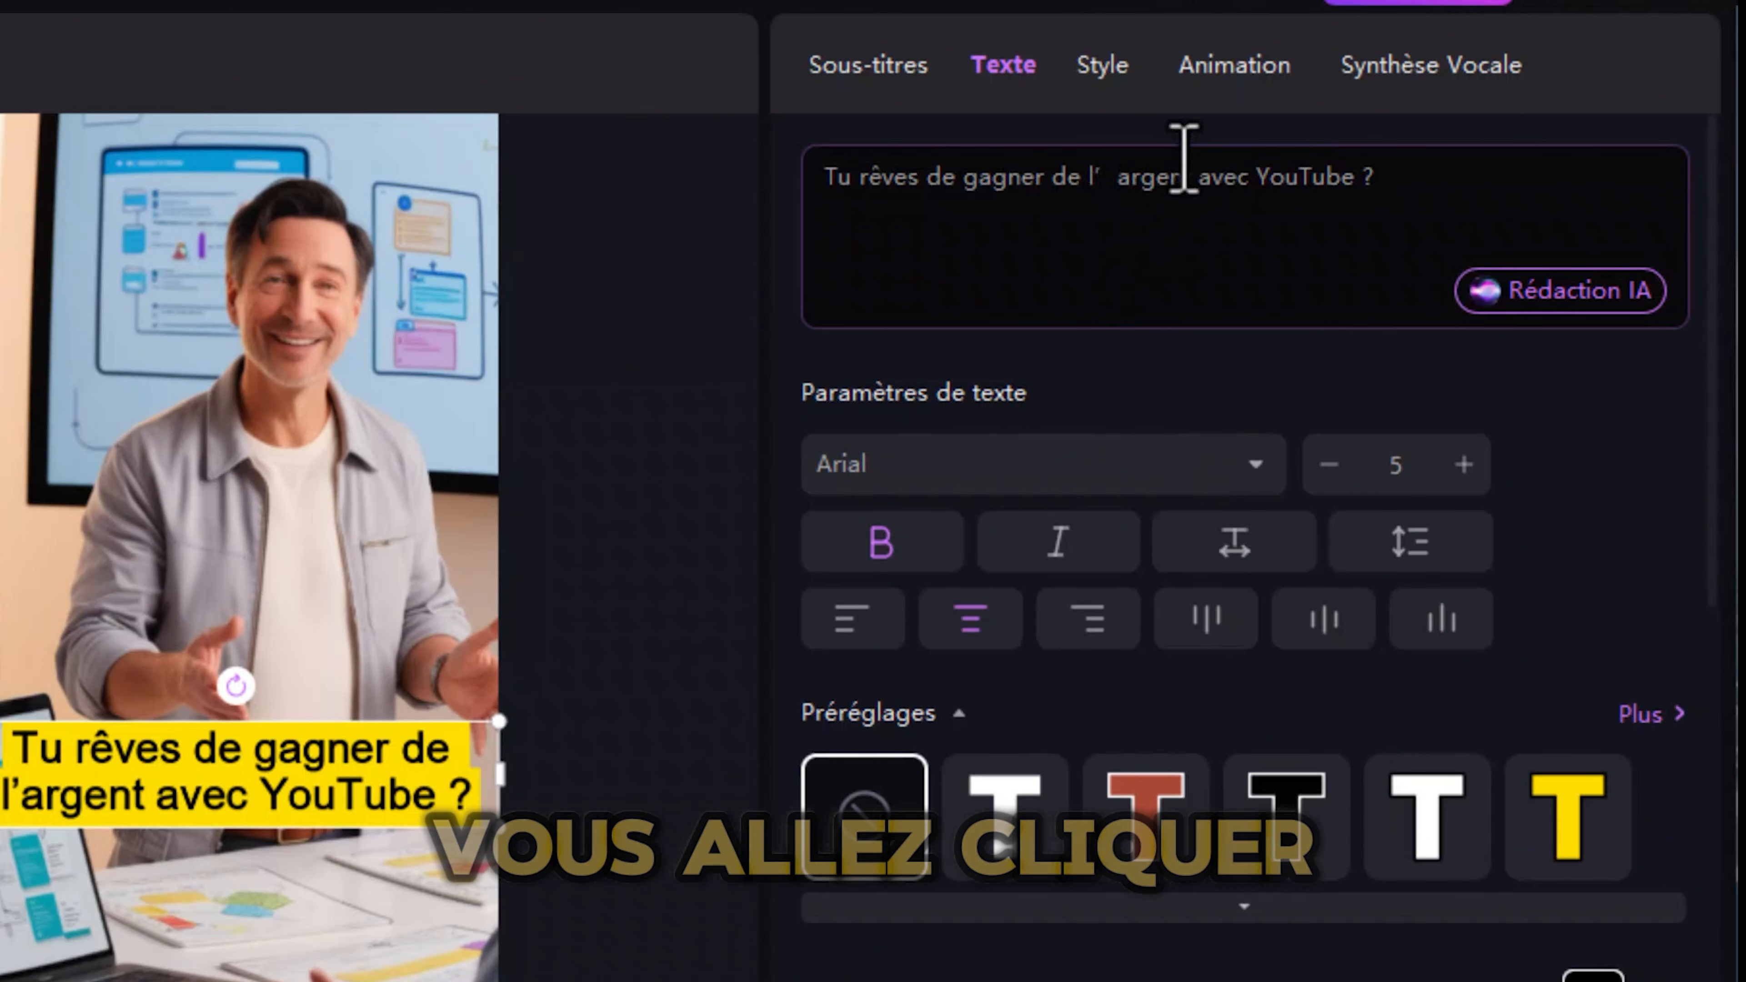
pyautogui.click(1244, 68)
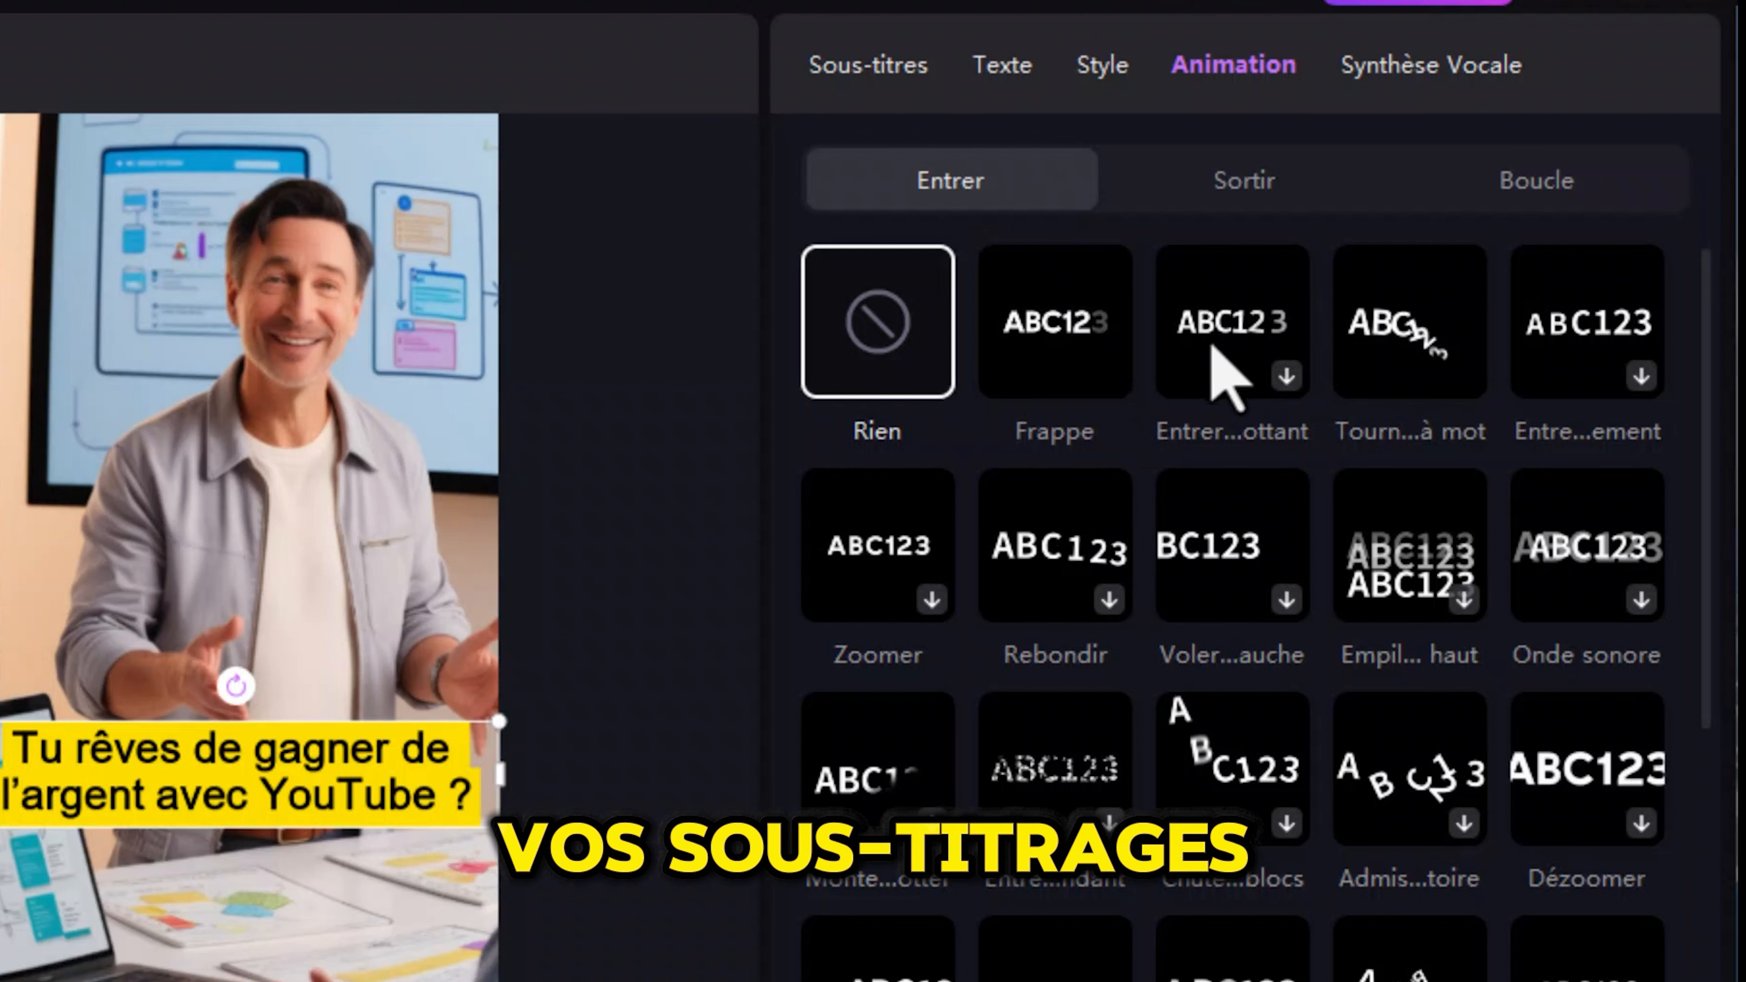
pyautogui.click(1225, 335)
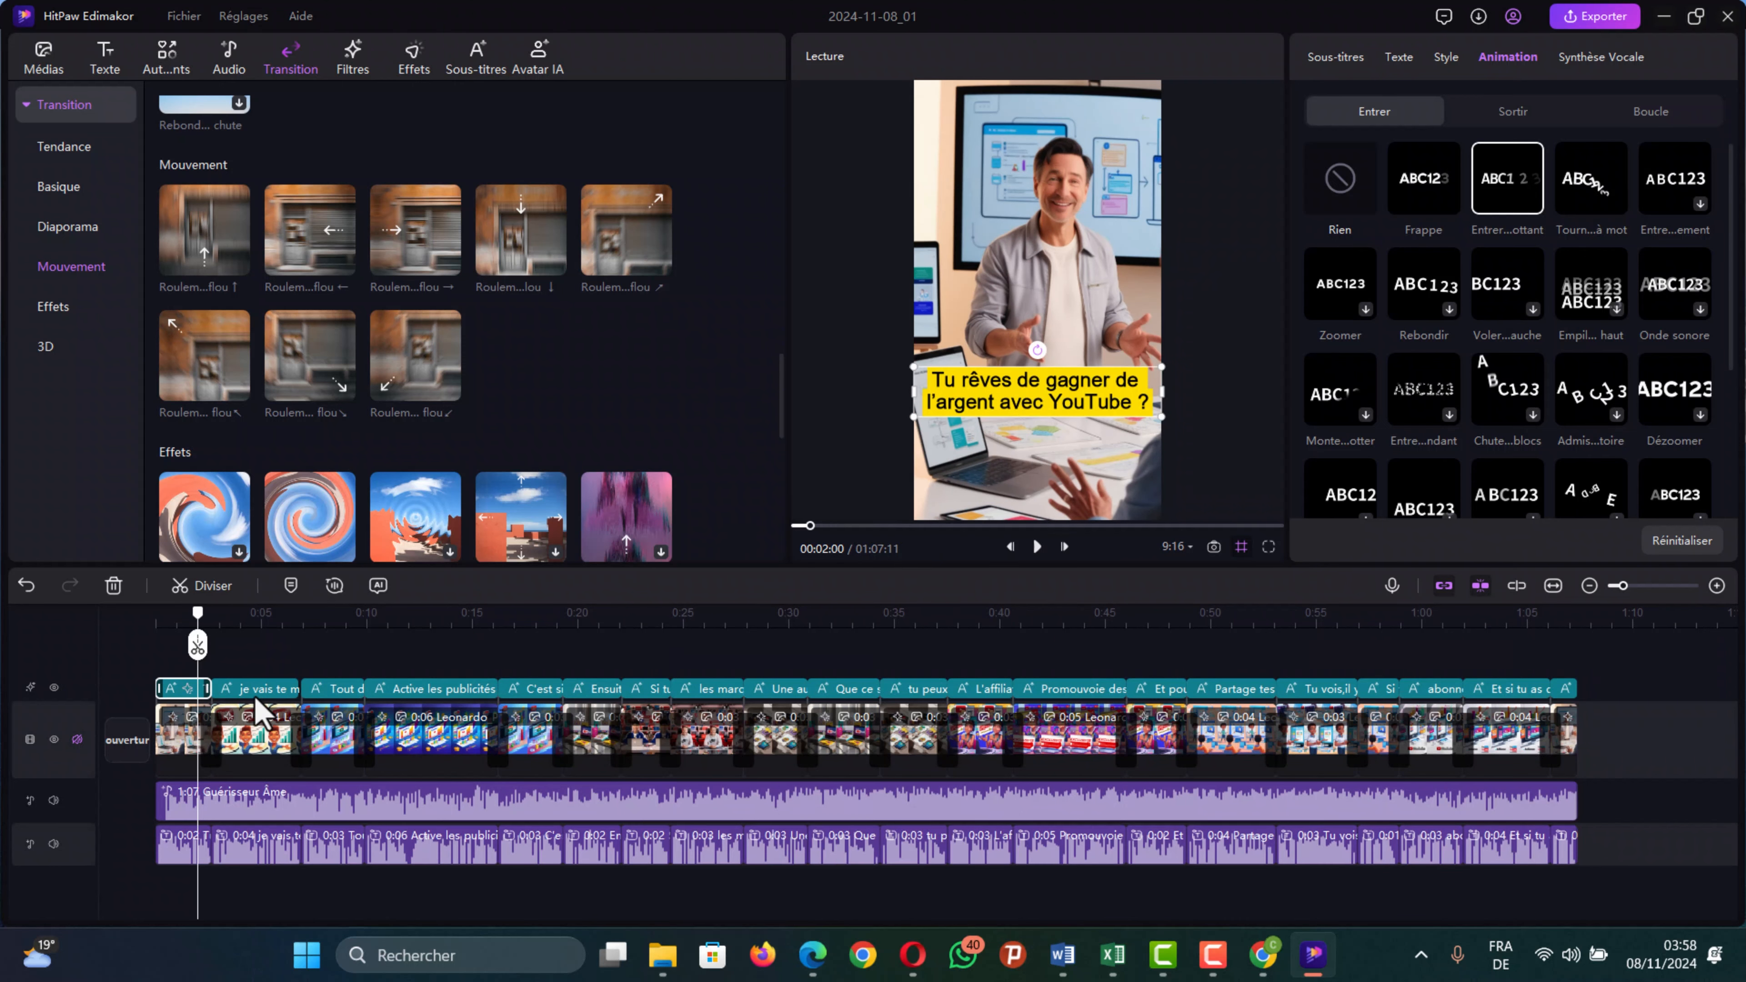
# Step: Apply the Frappe entrance animation to the second subtitle and add an exit animation
pyautogui.click(1420, 199)
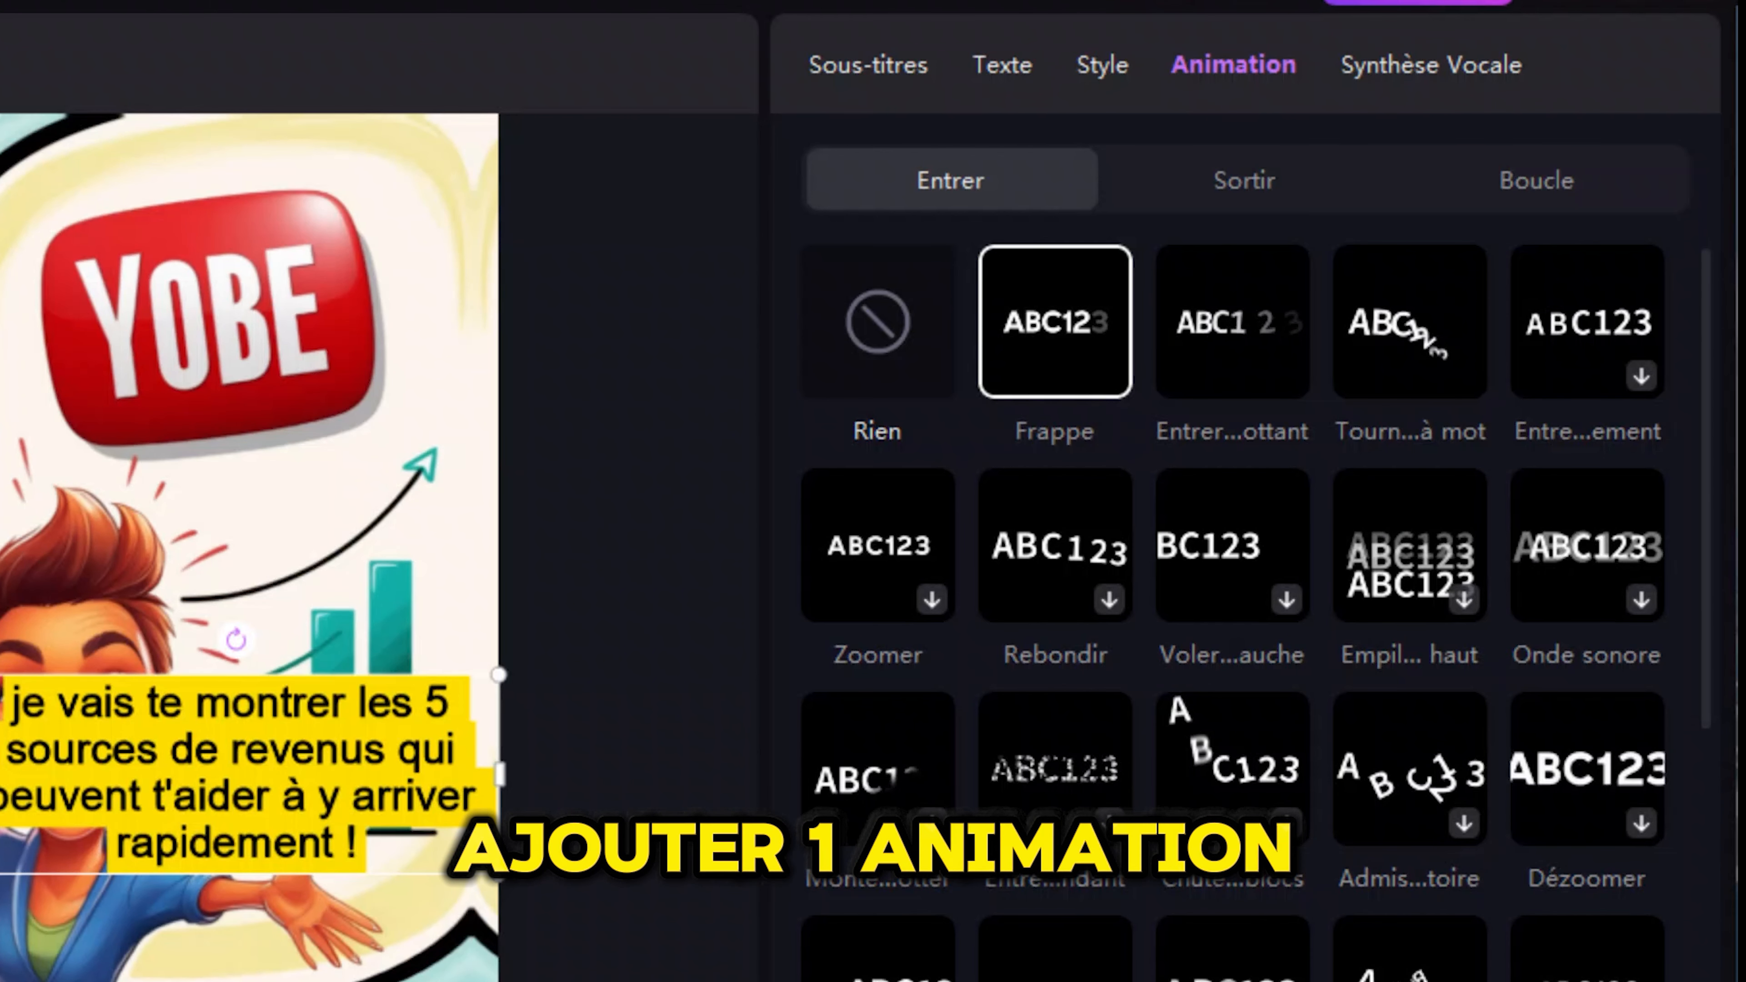
pyautogui.click(1237, 178)
pyautogui.click(1048, 343)
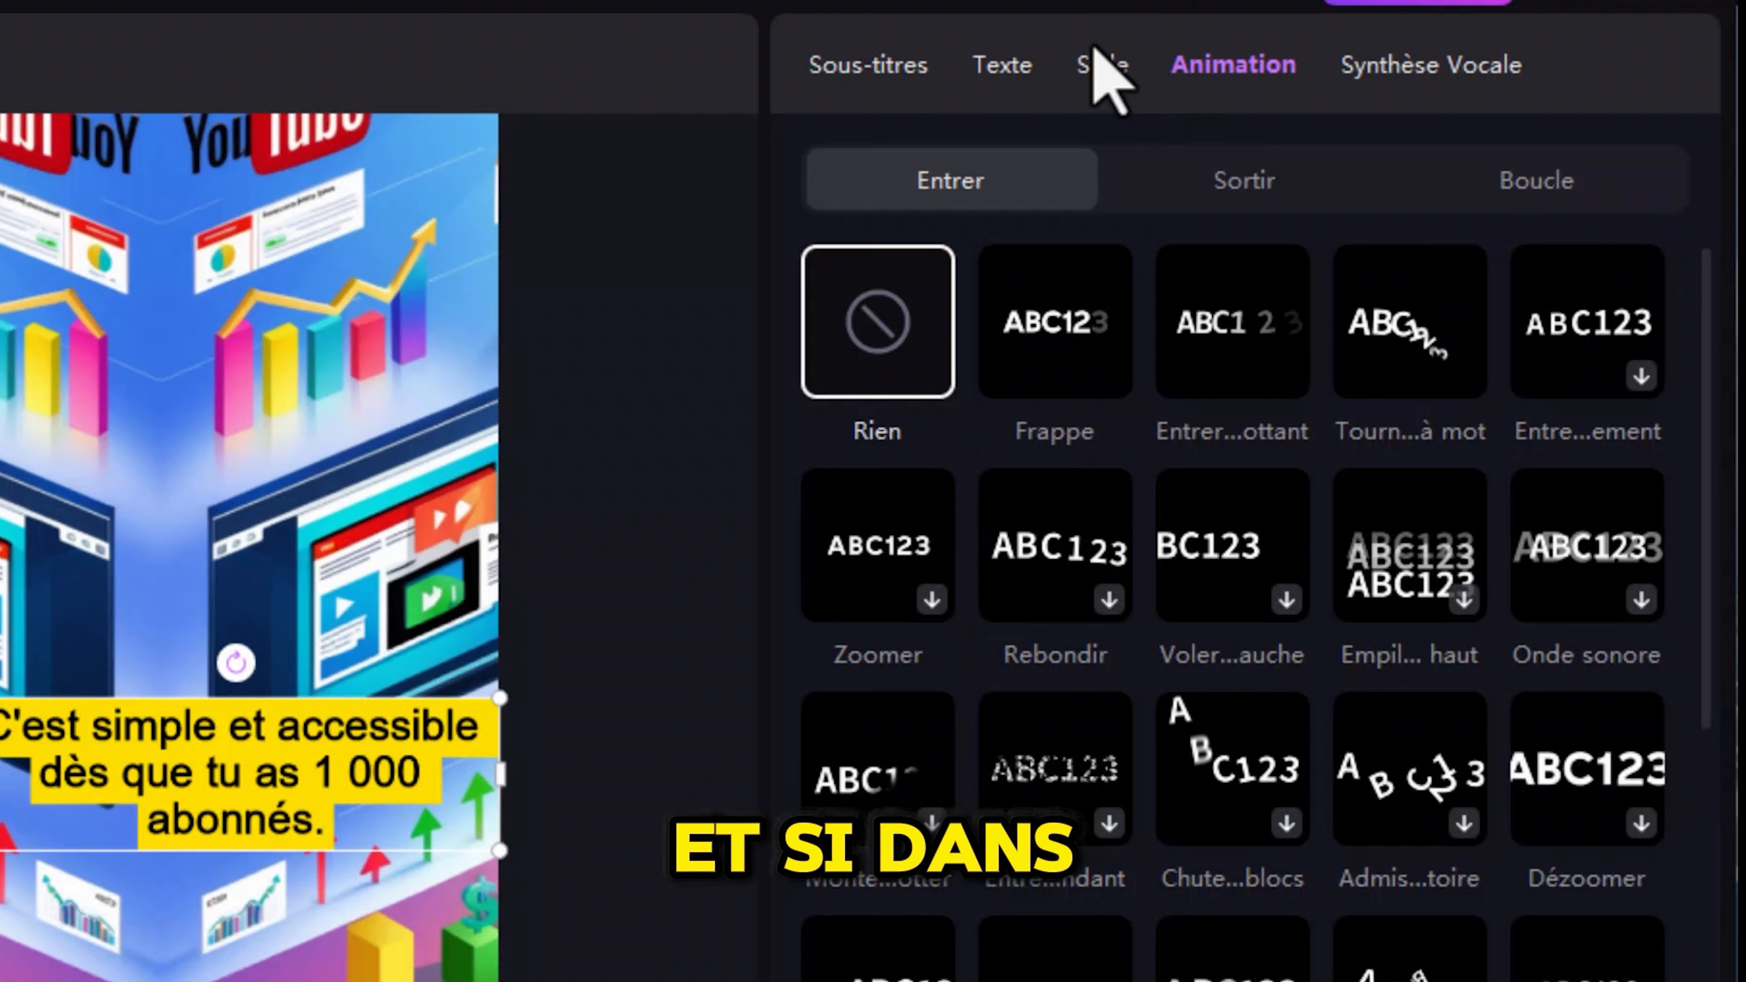
# Step: Replace the yellow-background subtitle style with the purple text on white preset, applied to all subtitles
pyautogui.click(1446, 57)
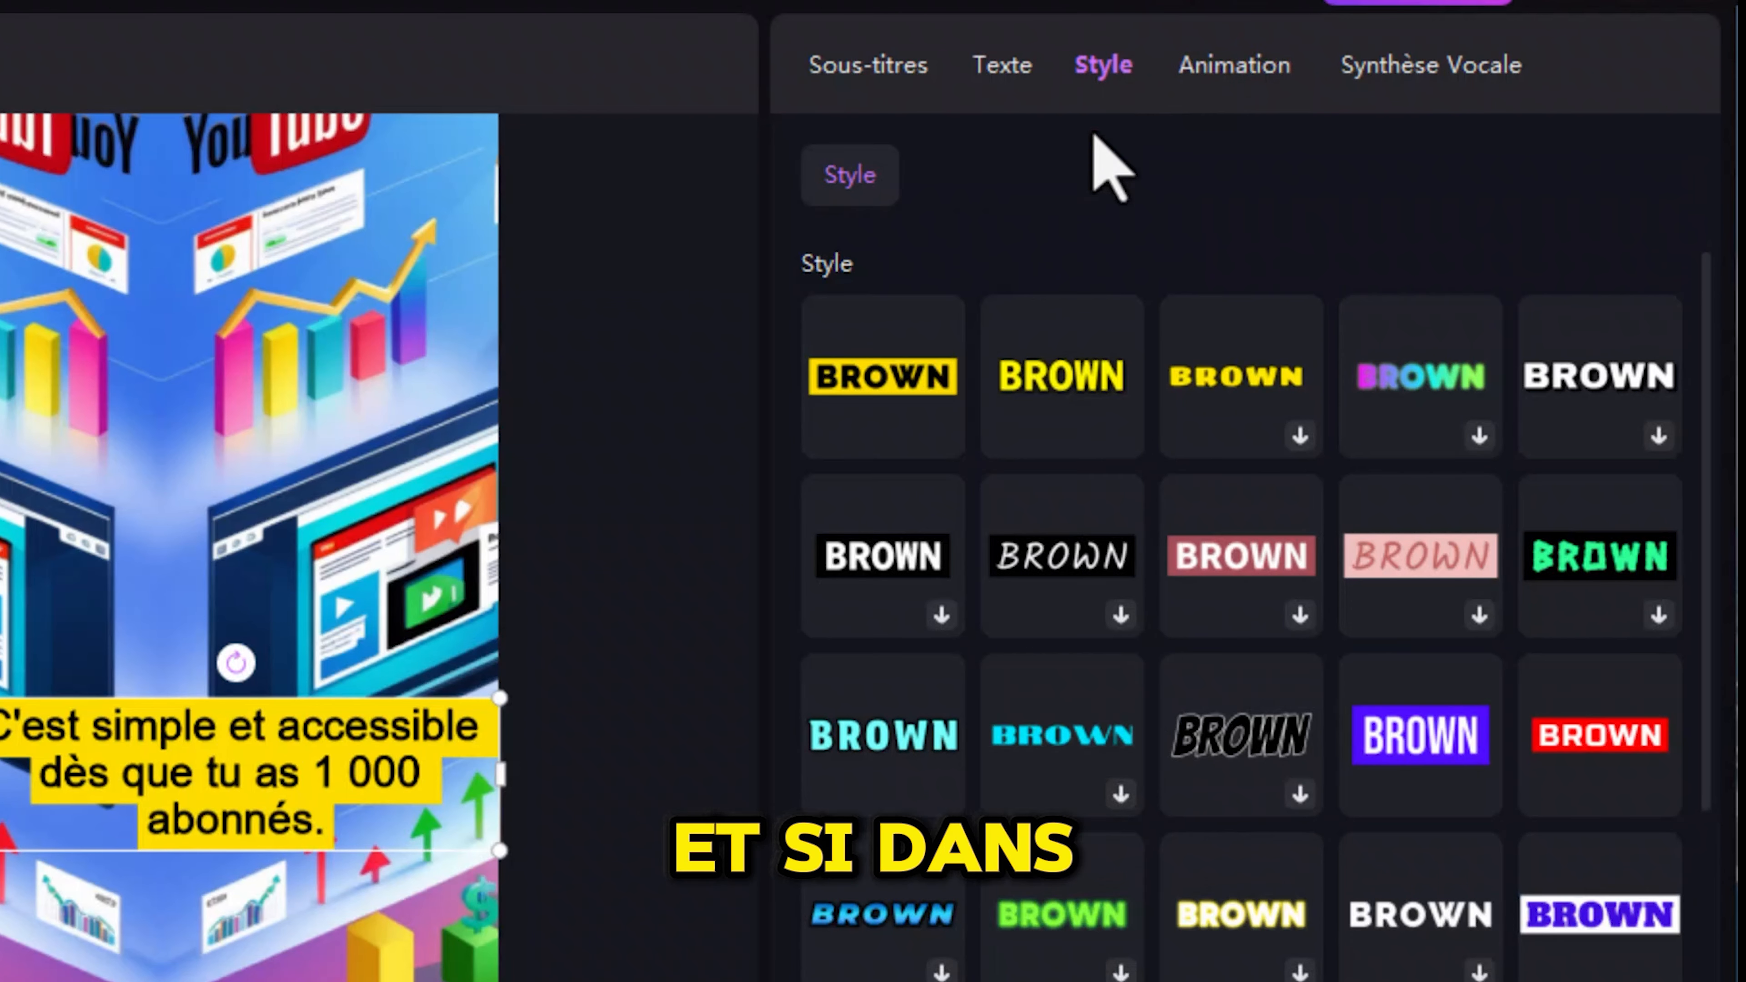
pyautogui.scroll(-3, 1496, 312)
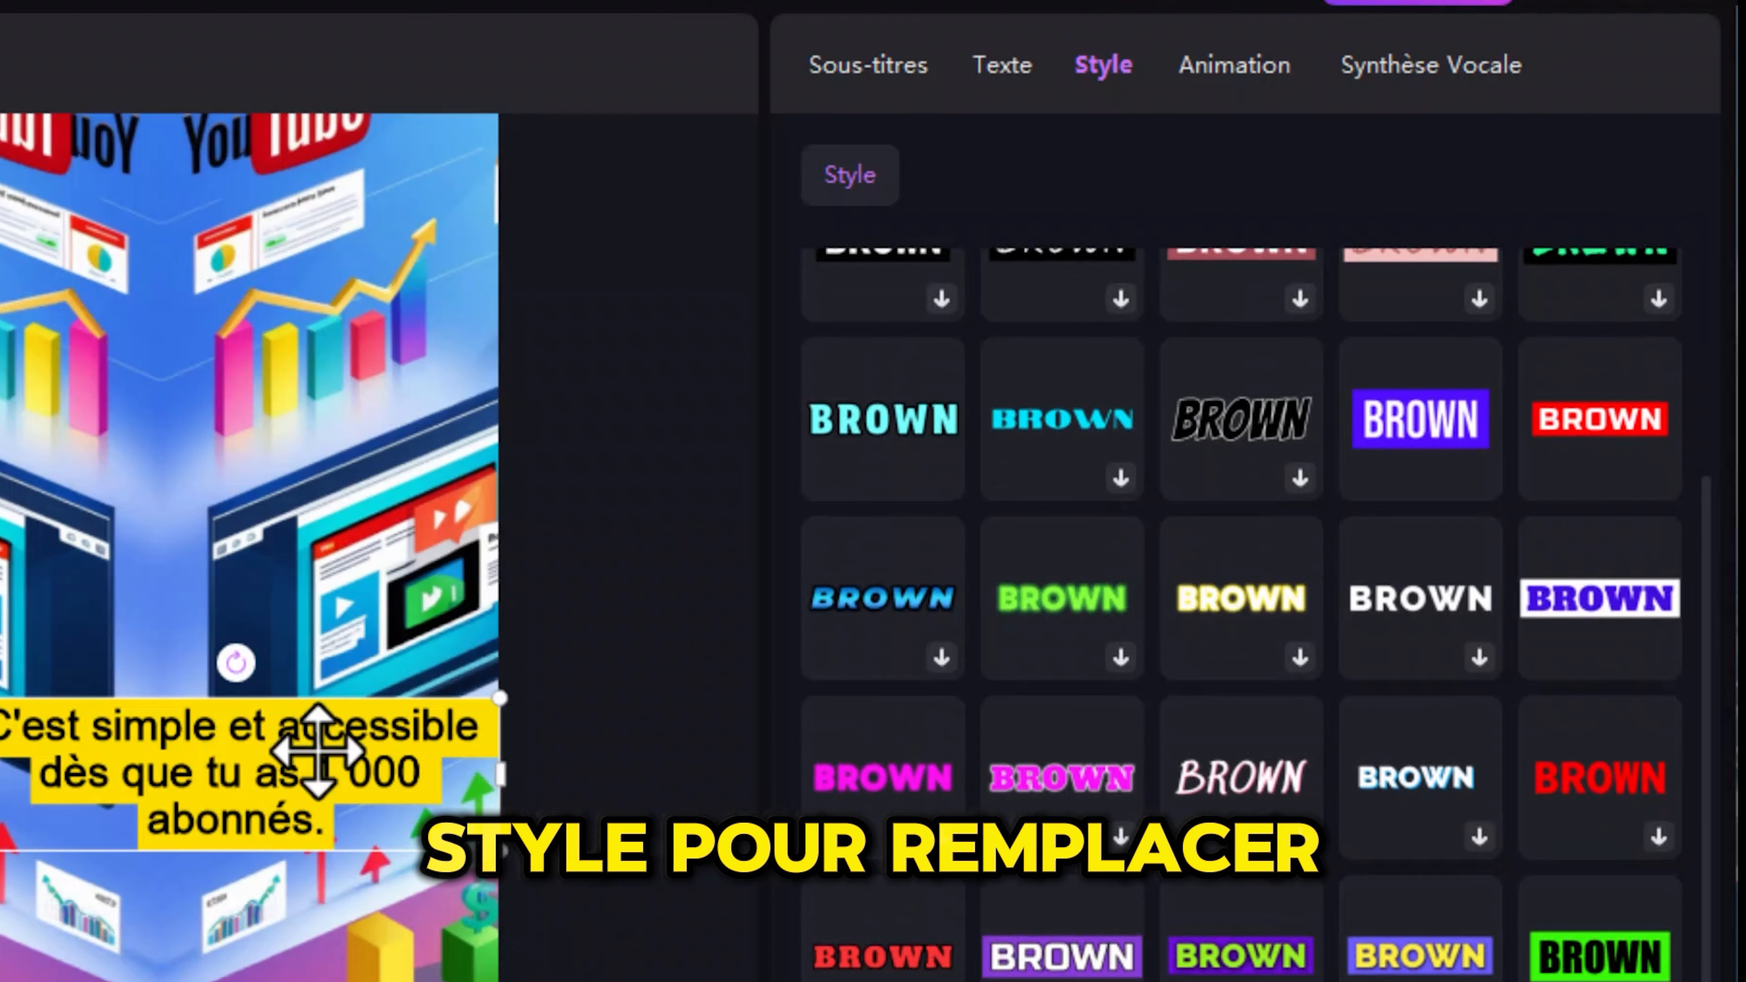
pyautogui.click(1133, 959)
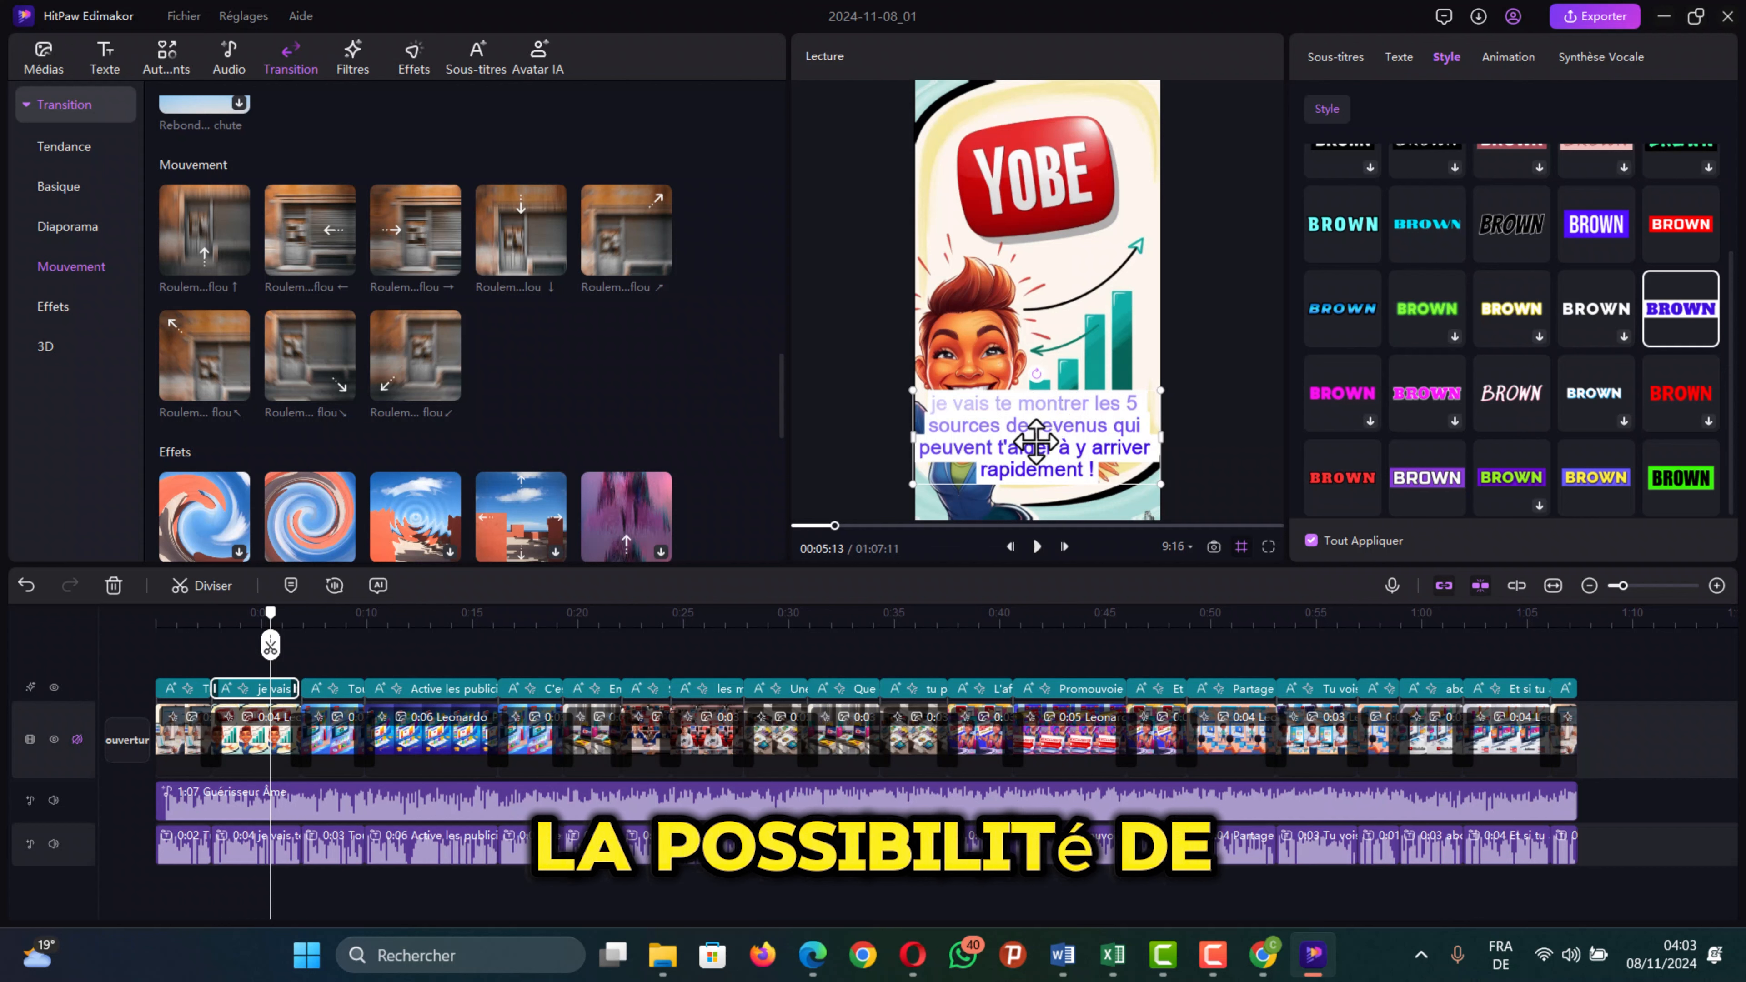
# Step: Move the subtitle from the lower part of the video frame to near its upper edge, above the illustrated character
pyautogui.moveTo(1036, 438); pyautogui.dragTo(1038, 417)
pyautogui.moveTo(1033, 401); pyautogui.dragTo(1046, 224)
pyautogui.moveTo(1028, 445); pyautogui.dragTo(1060, 231)
pyautogui.moveTo(1041, 166)
pyautogui.mouseDown()
pyautogui.moveTo(1041, 129)
pyautogui.moveTo(1029, 284)
pyautogui.moveTo(1050, 165)
pyautogui.mouseUp()
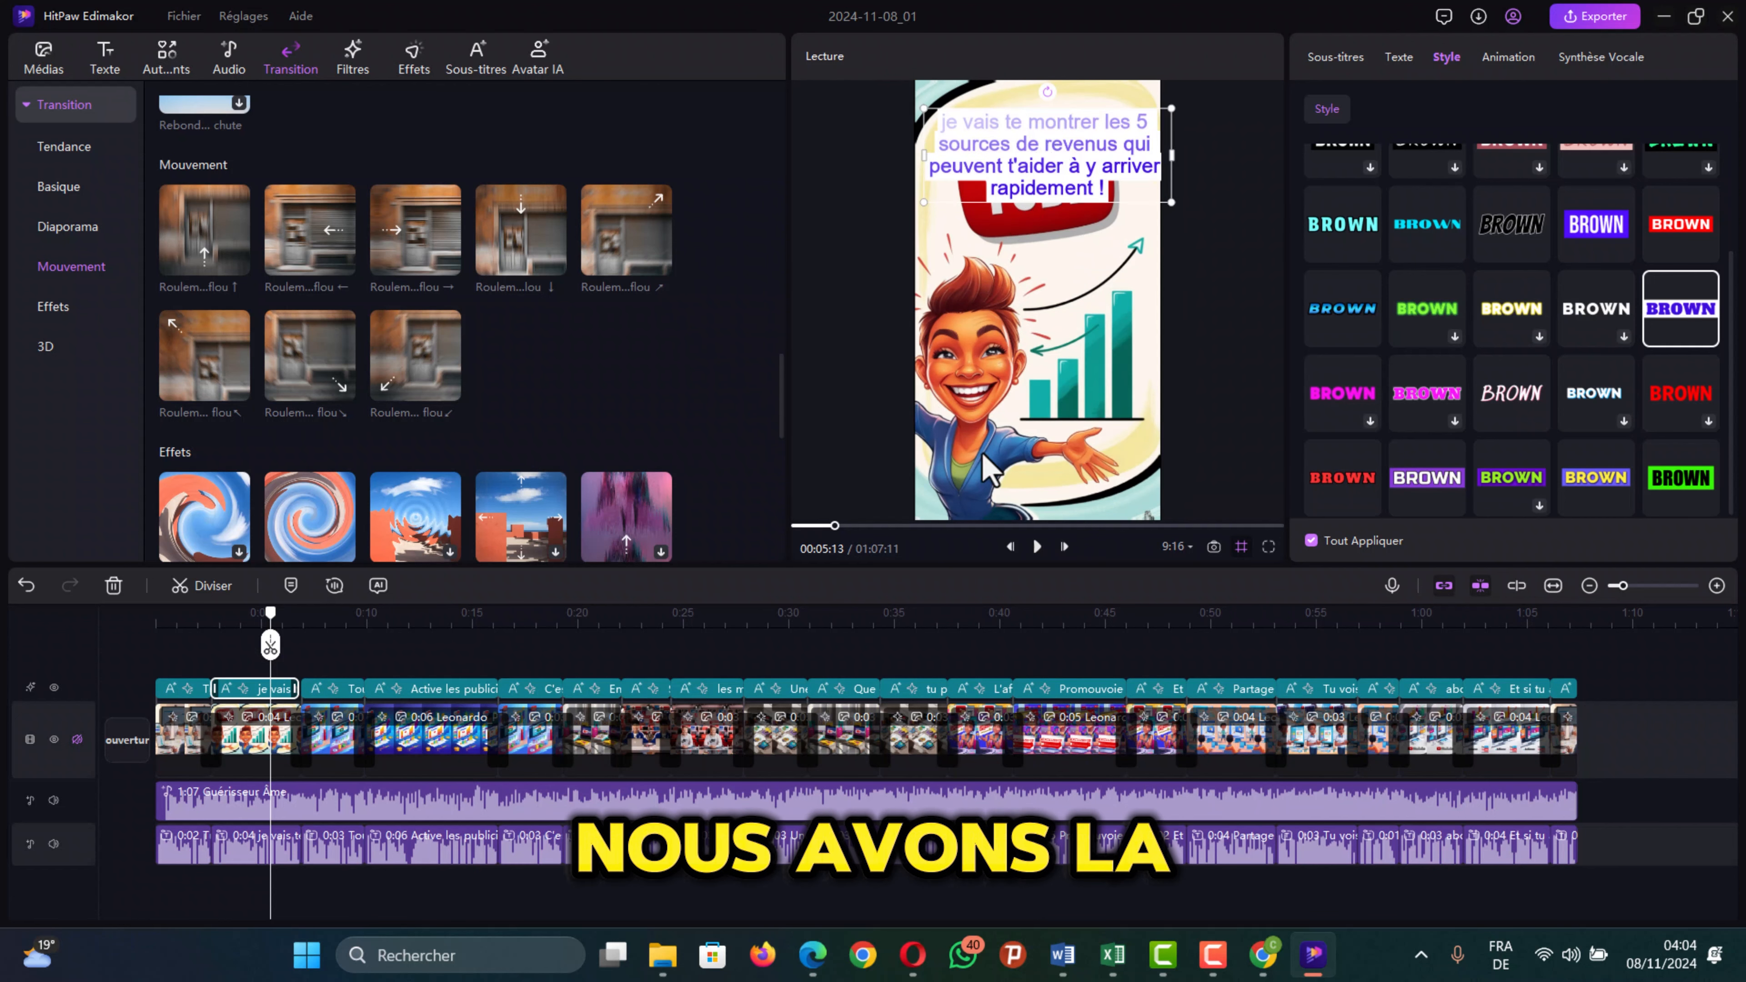